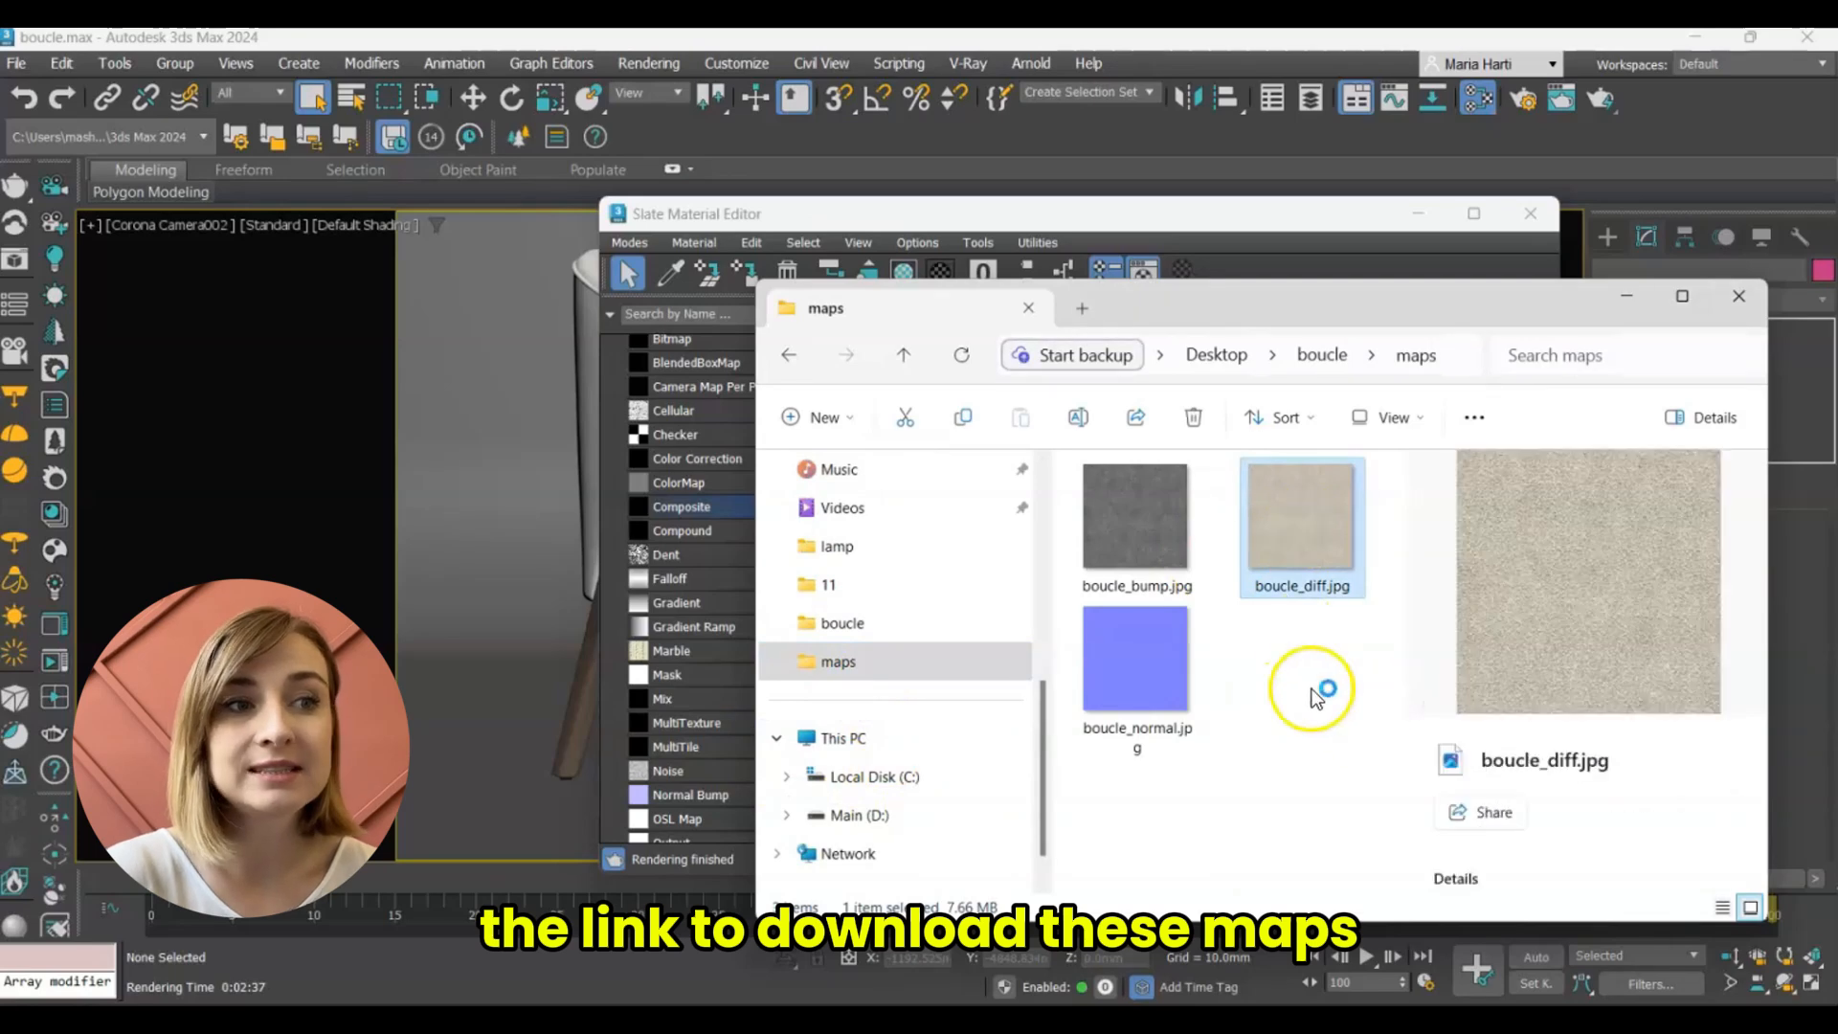
Inspect the boucle_diff.jpg texture and load it as the bitmap for Layer 1 of the Composite map.
{"action": "left_click", "coordinate": [1279, 199]}
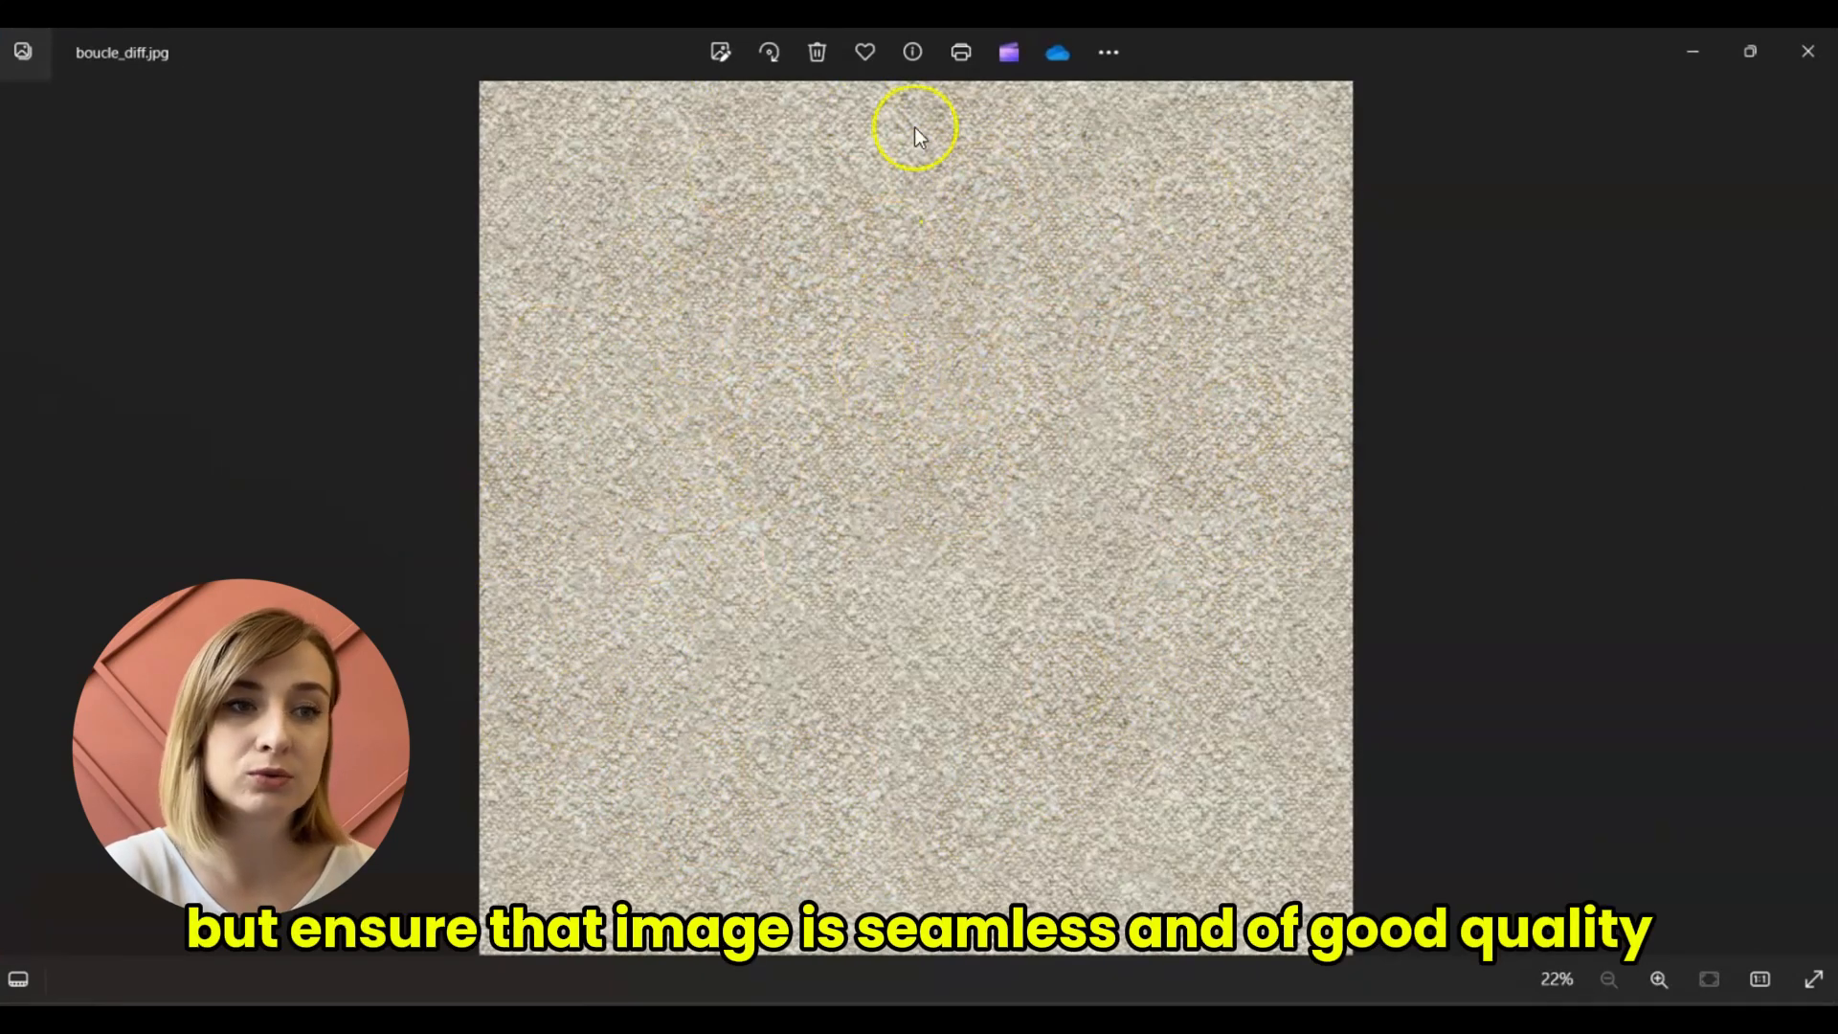
{"action": "left_click", "coordinate": [1792, 59]}
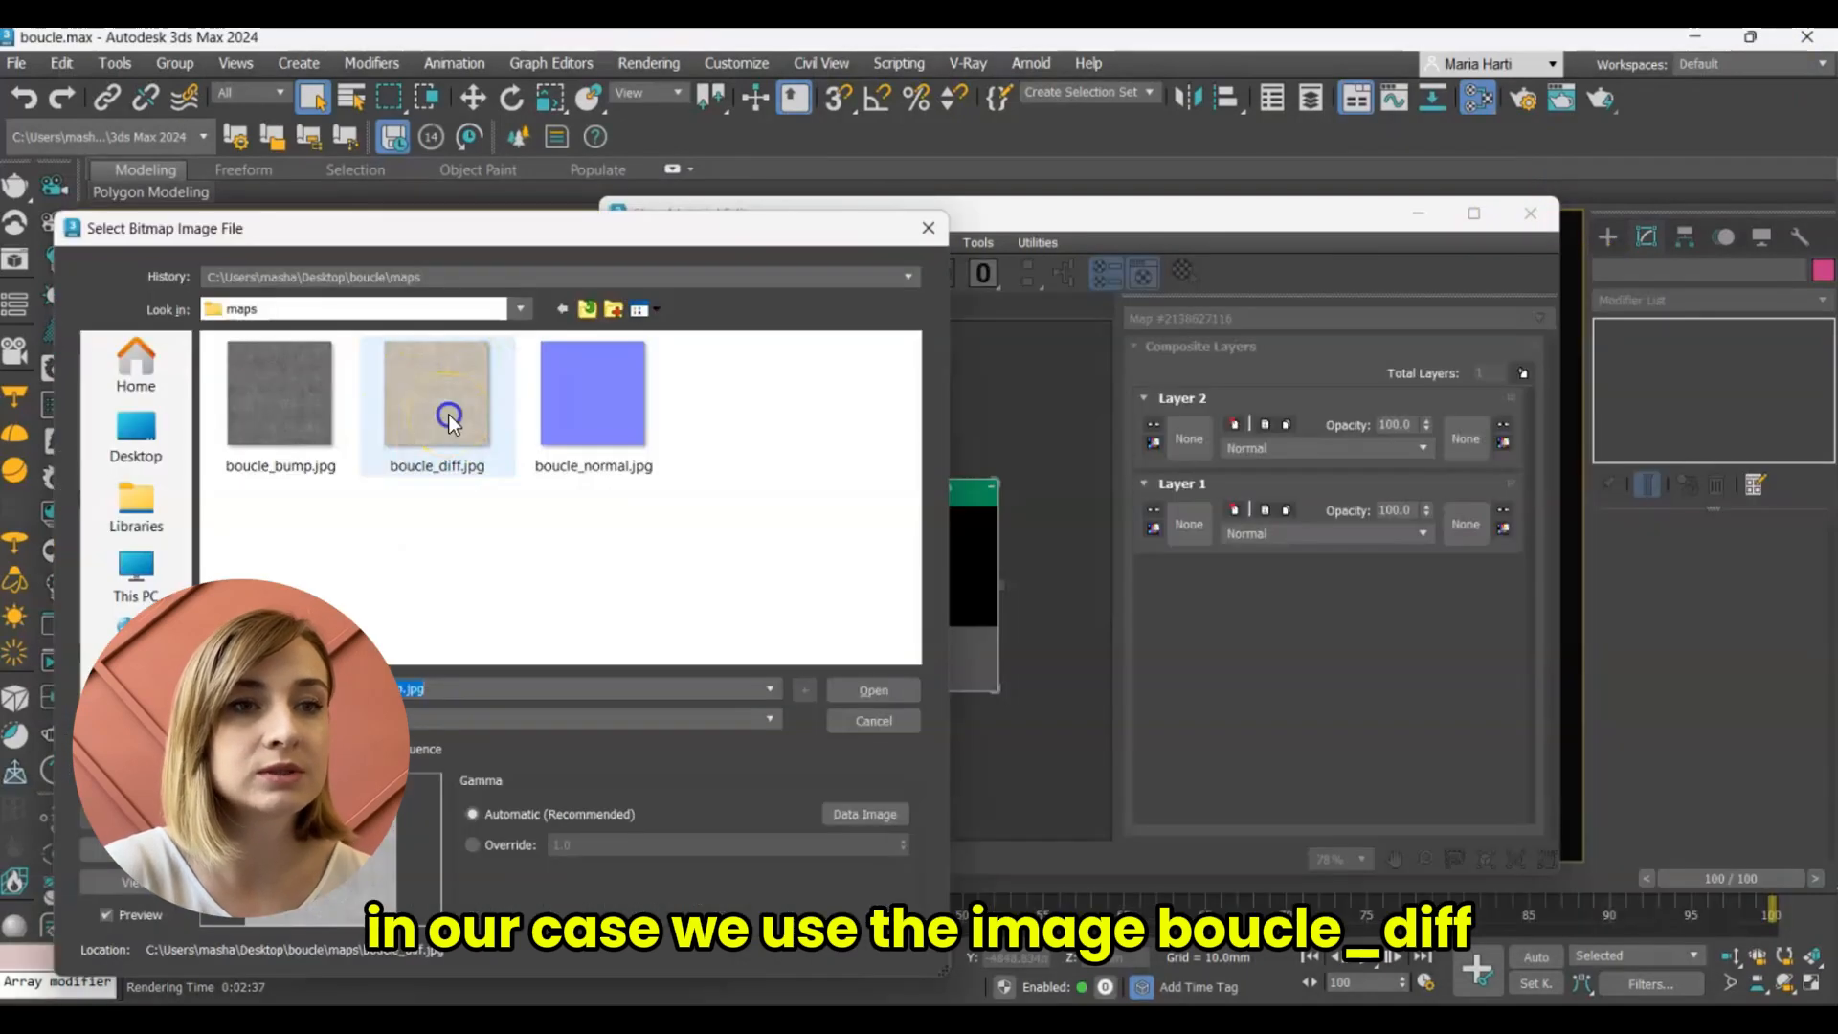
{"action": "left_click", "coordinate": [449, 421]}
{"action": "double_click", "coordinate": [450, 416]}
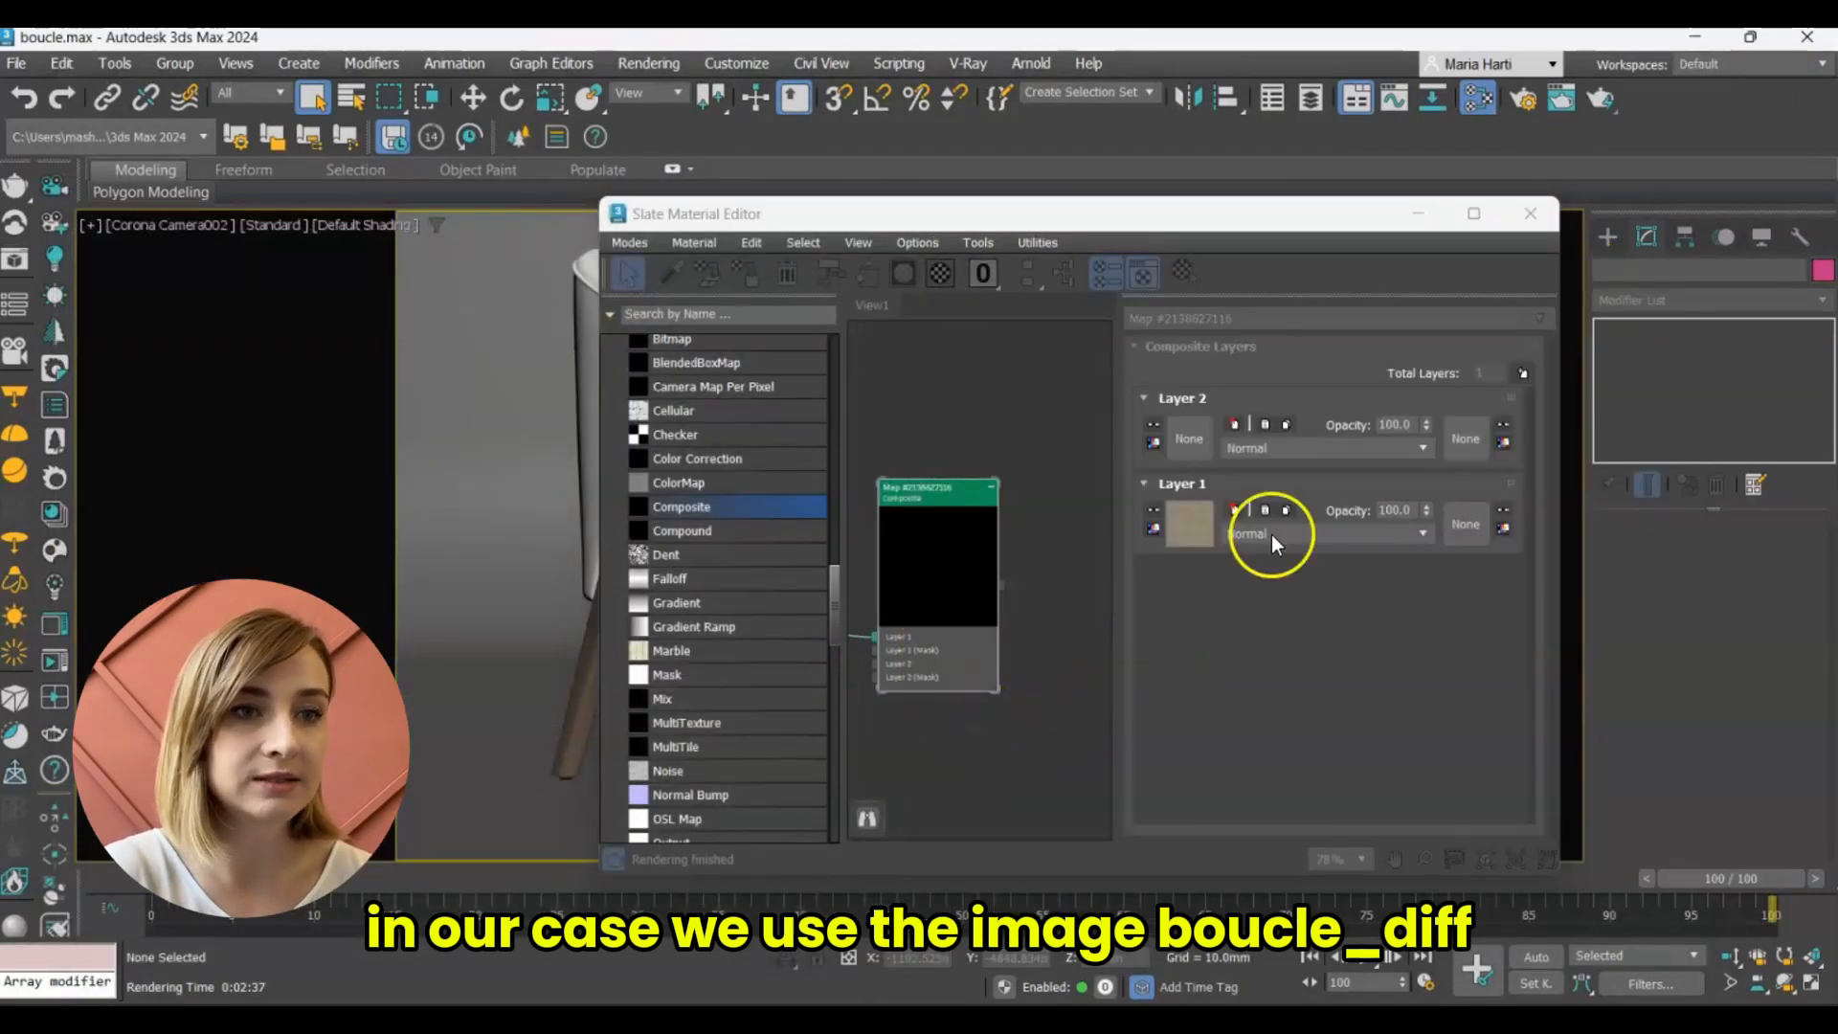
Assign a CoronaColor map to Layer 2 of the Composite map.
{"action": "left_click", "coordinate": [1189, 439]}
{"action": "scroll", "coordinate": [823, 566], "scroll_direction": "down", "scroll_amount": 10}
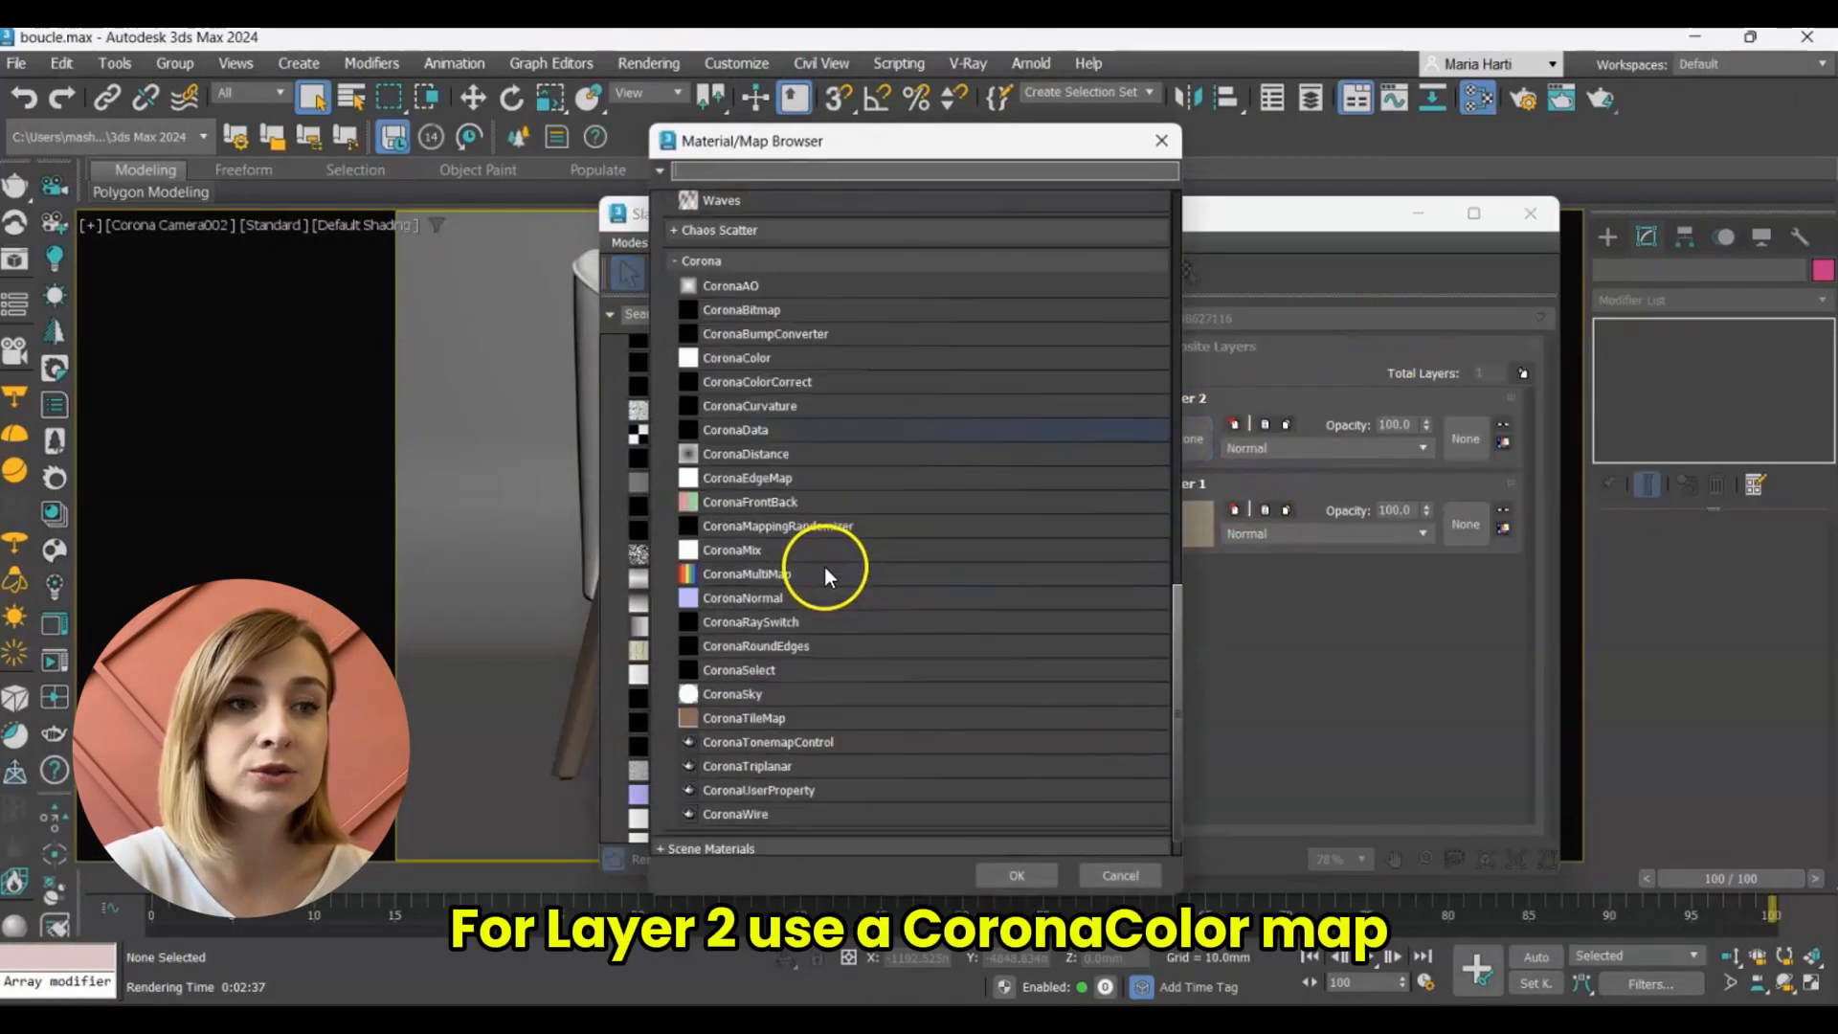
{"action": "double_click", "coordinate": [756, 366]}
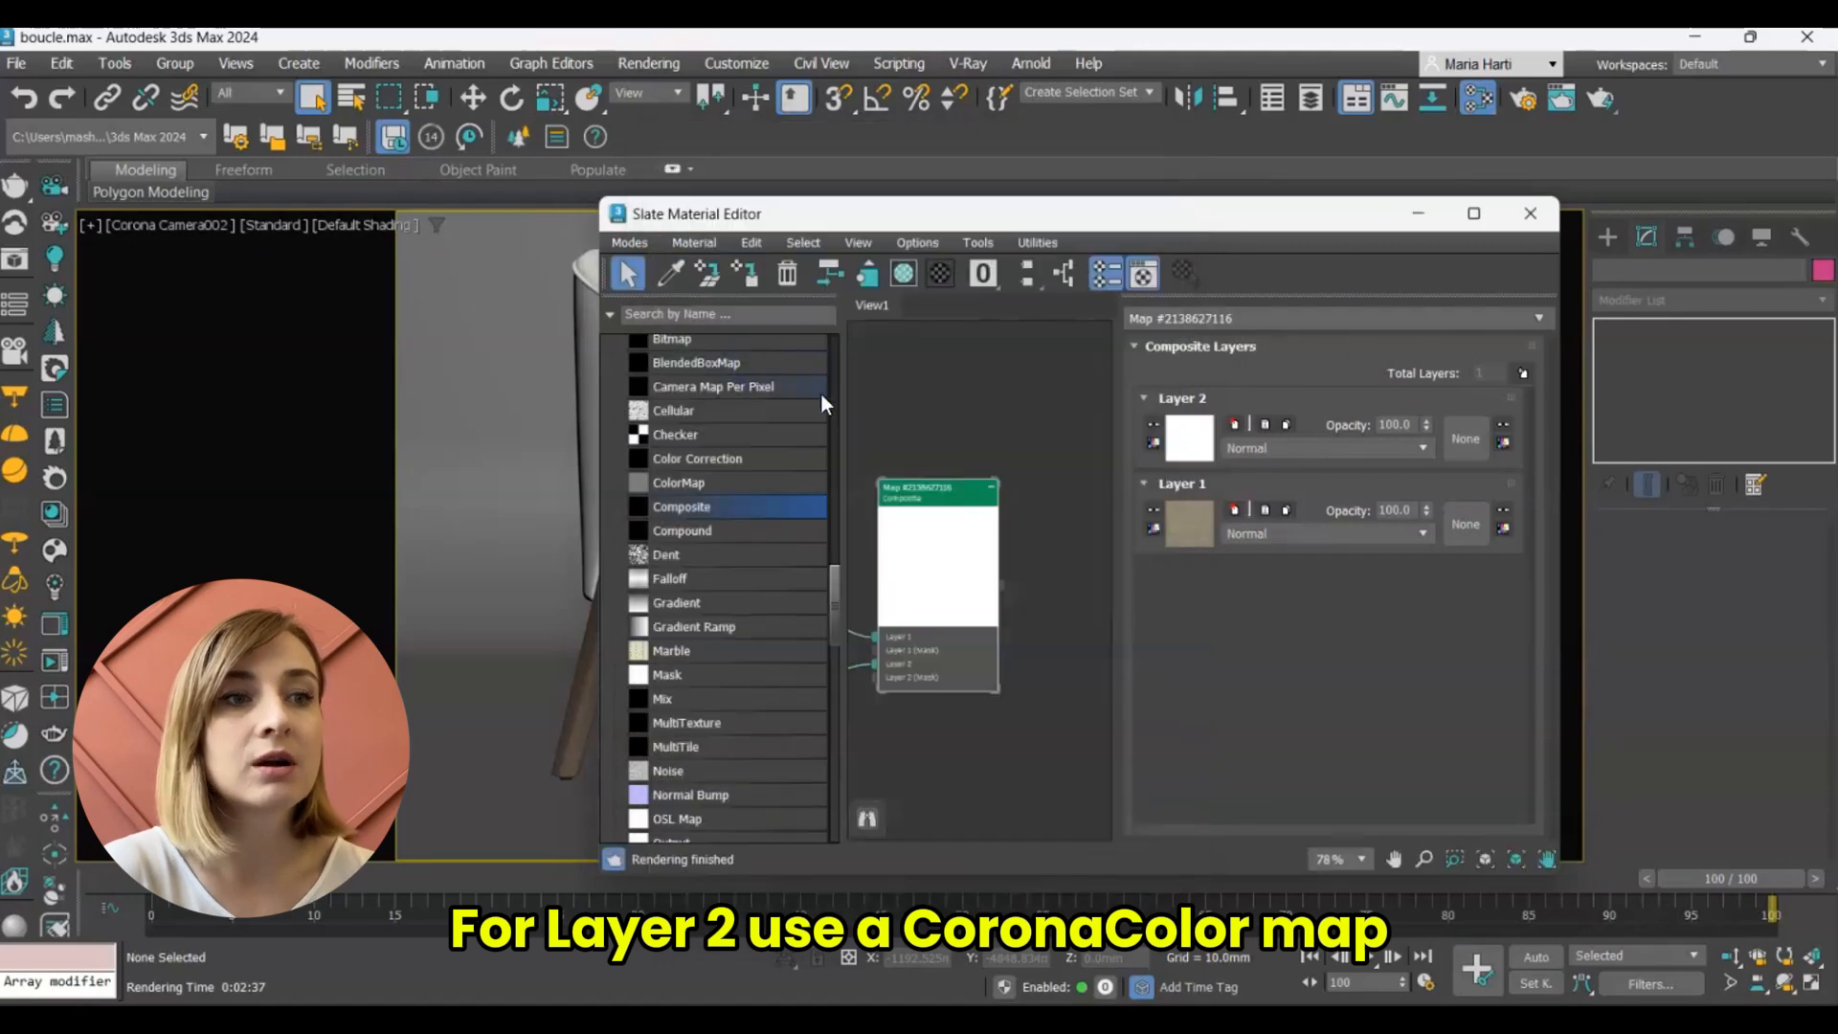
Set the CoronaColor map's solid color to Red 235, Green 228 and Blue 220.
{"action": "left_click", "coordinate": [1196, 439]}
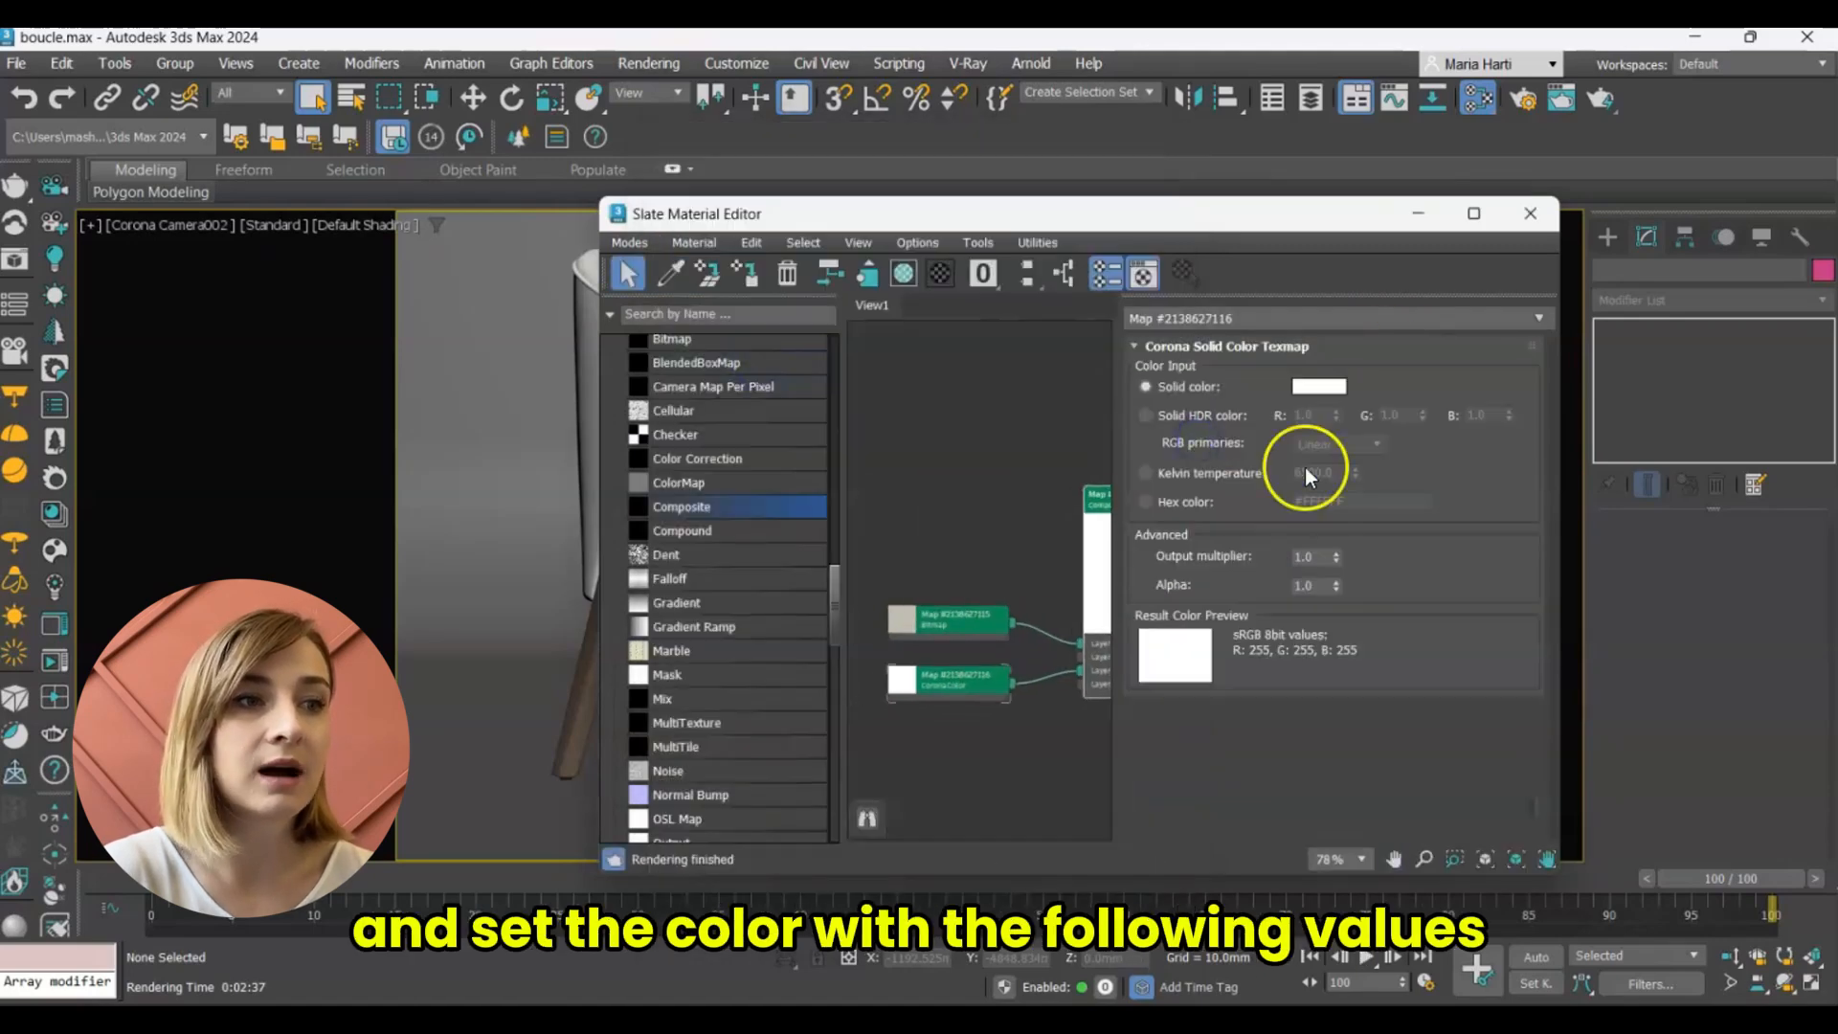
{"action": "left_click", "coordinate": [1302, 388]}
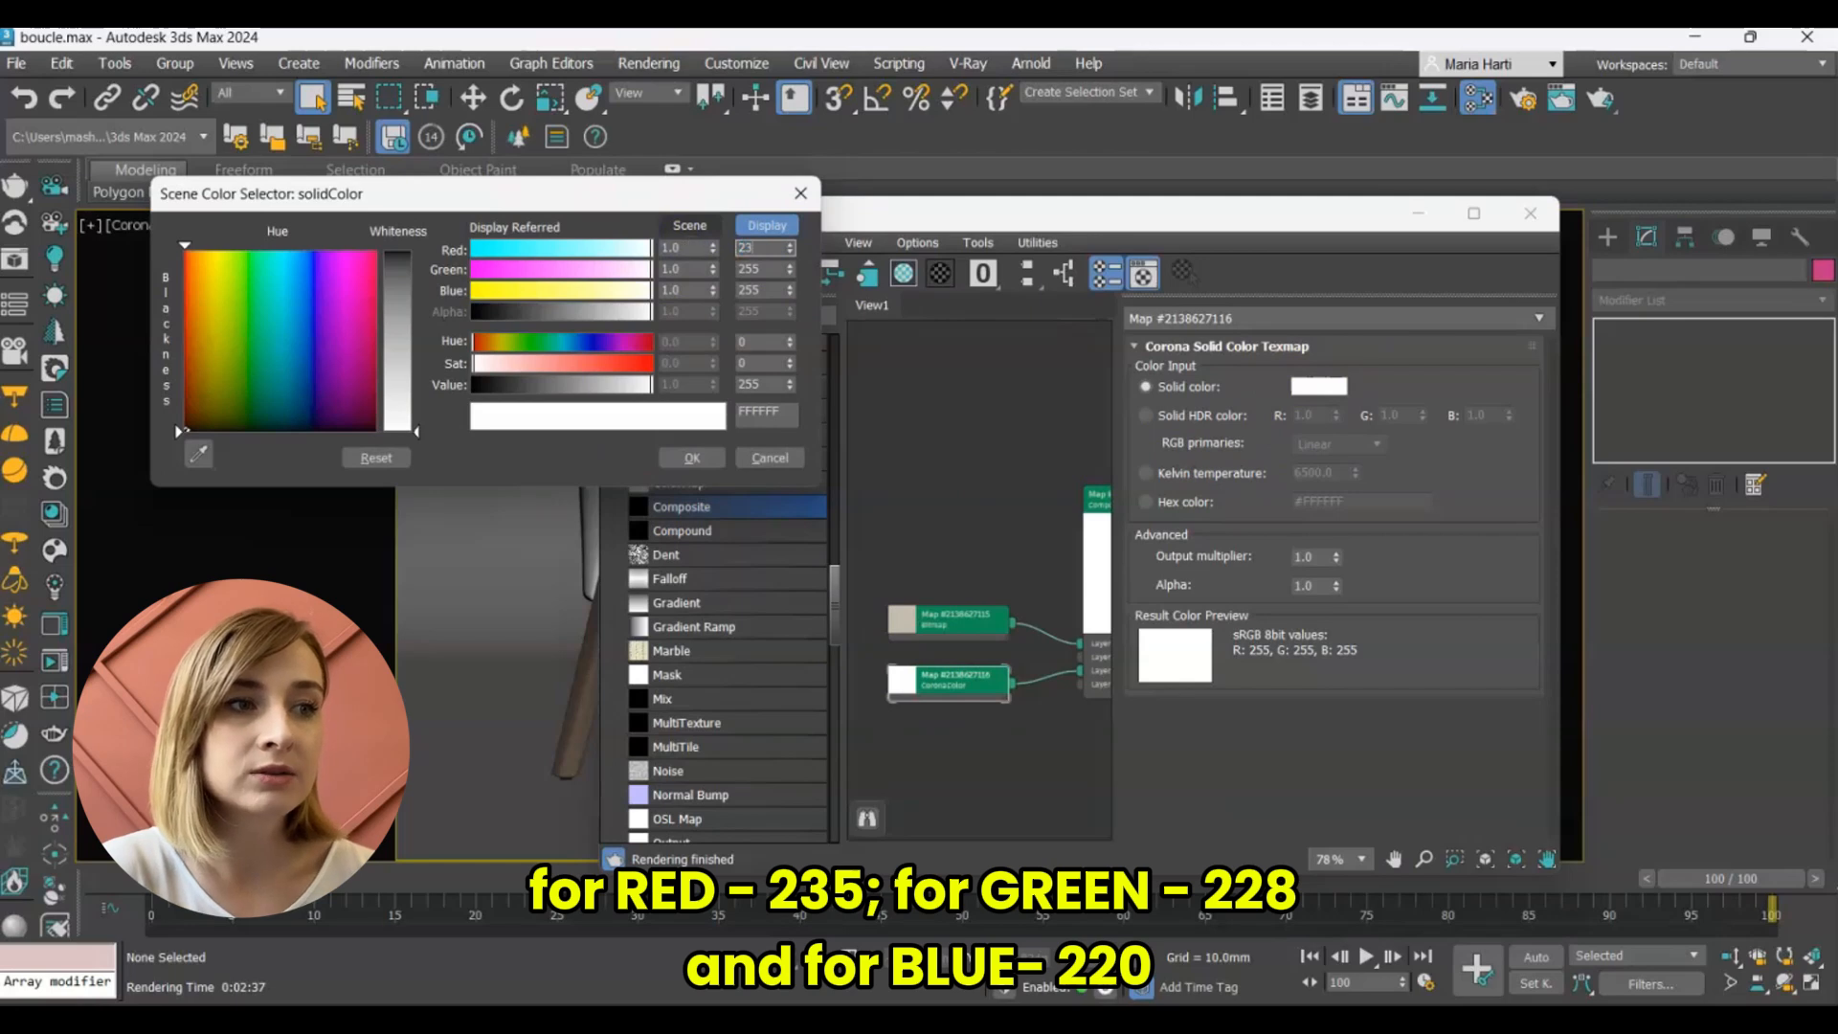
{"action": "type", "text": "235"}
{"action": "key", "text": "Tab"}
{"action": "type", "text": "22"}
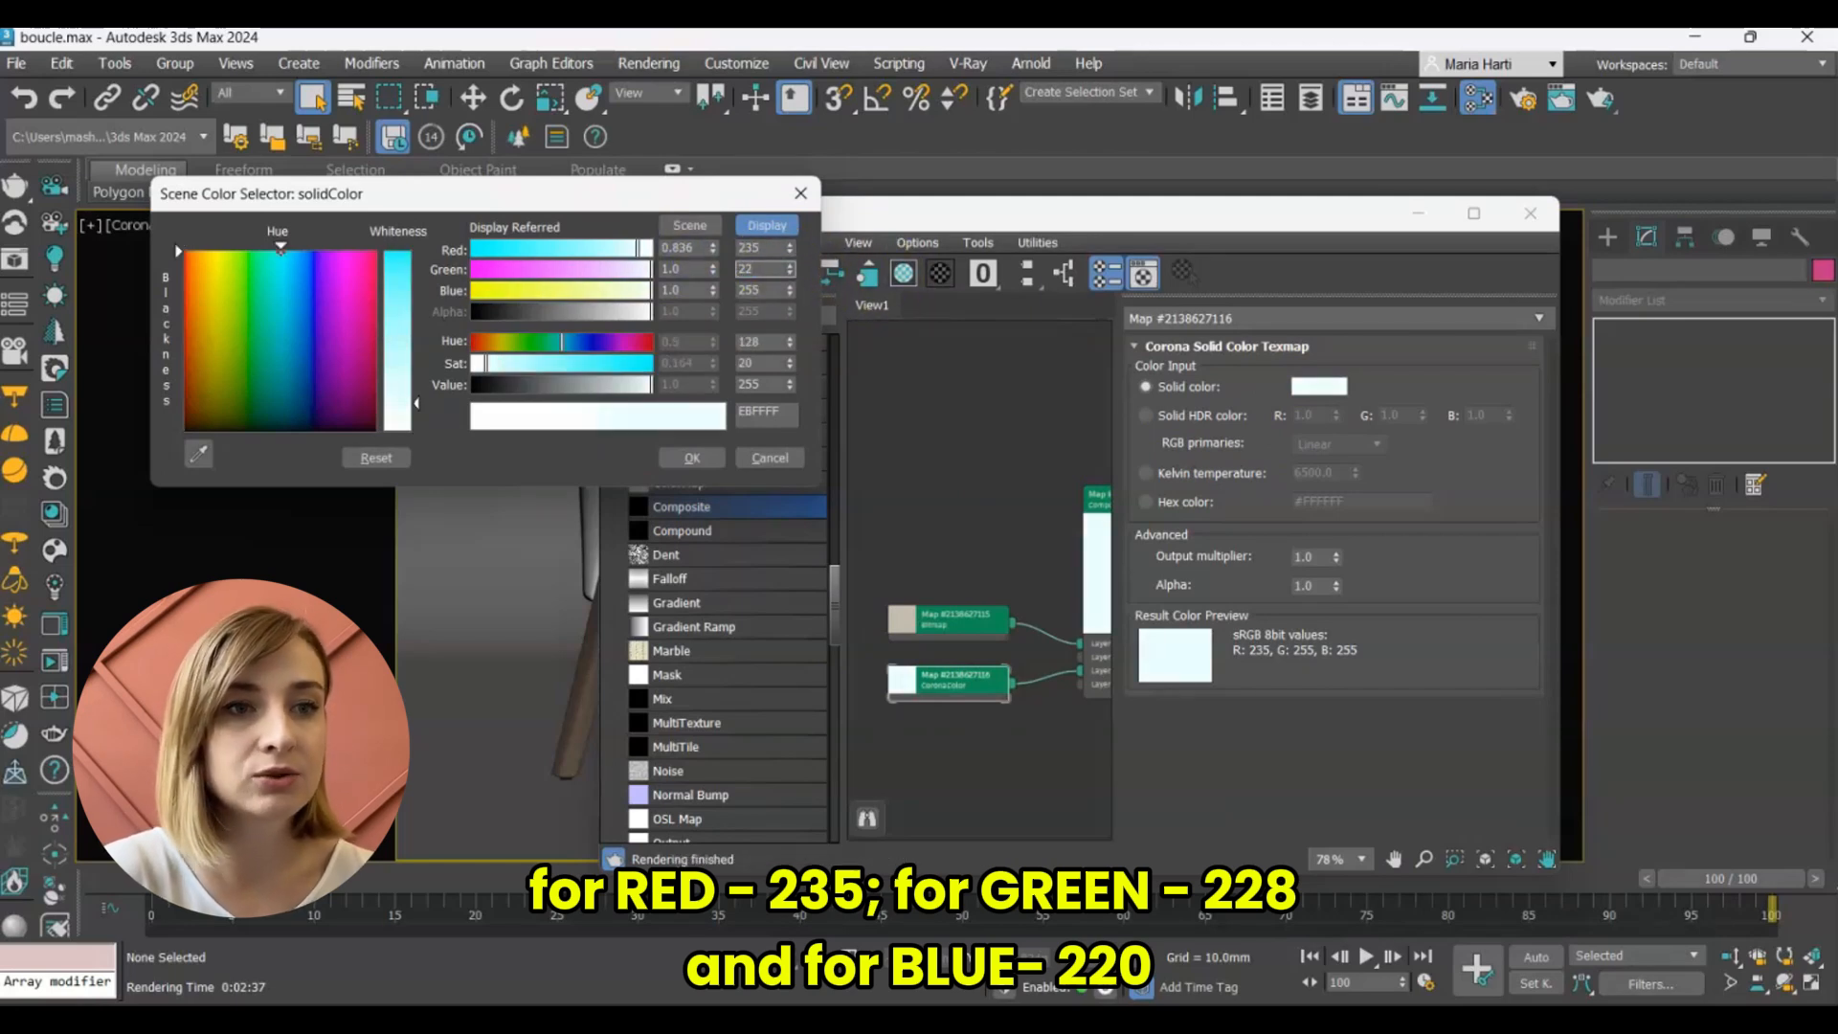
{"action": "type", "text": "8"}
{"action": "key", "text": "Tab"}
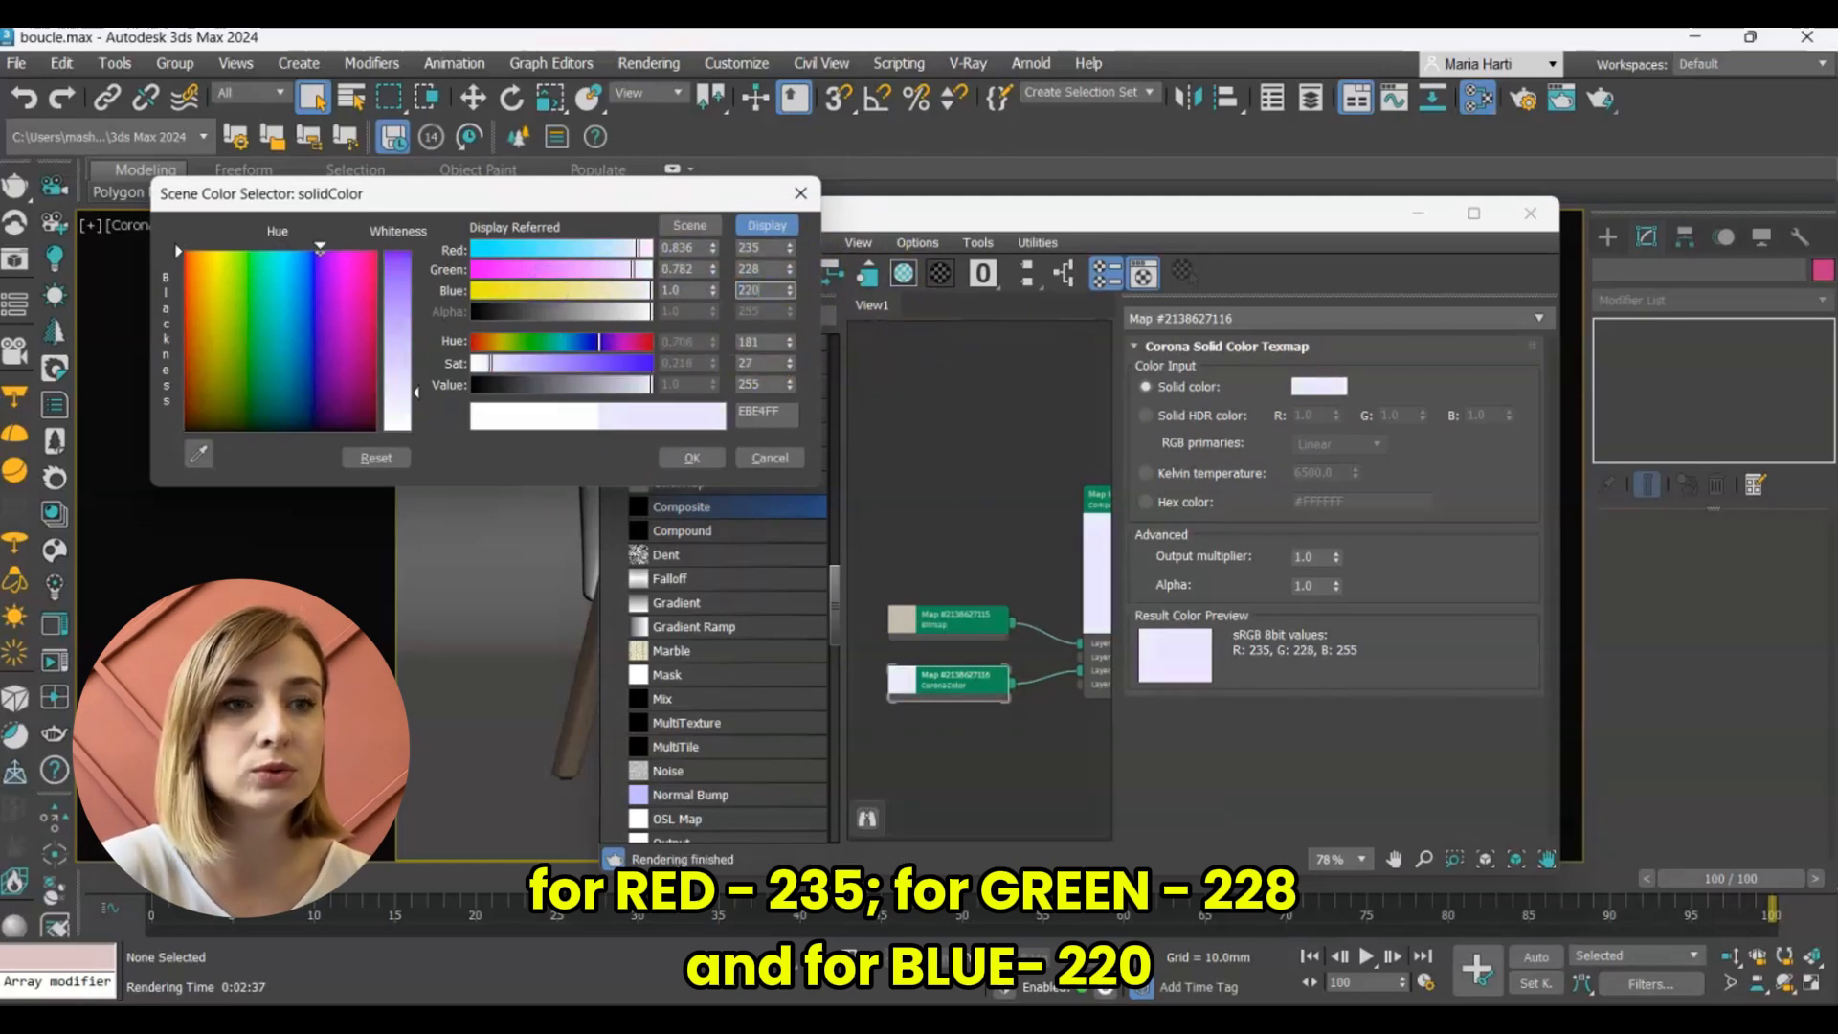
{"action": "type", "text": "220"}
{"action": "left_click", "coordinate": [692, 458]}
Enlarge the previews of the CoronaColor node and the Bitmap node in the material graph.
{"action": "double_click", "coordinate": [902, 681]}
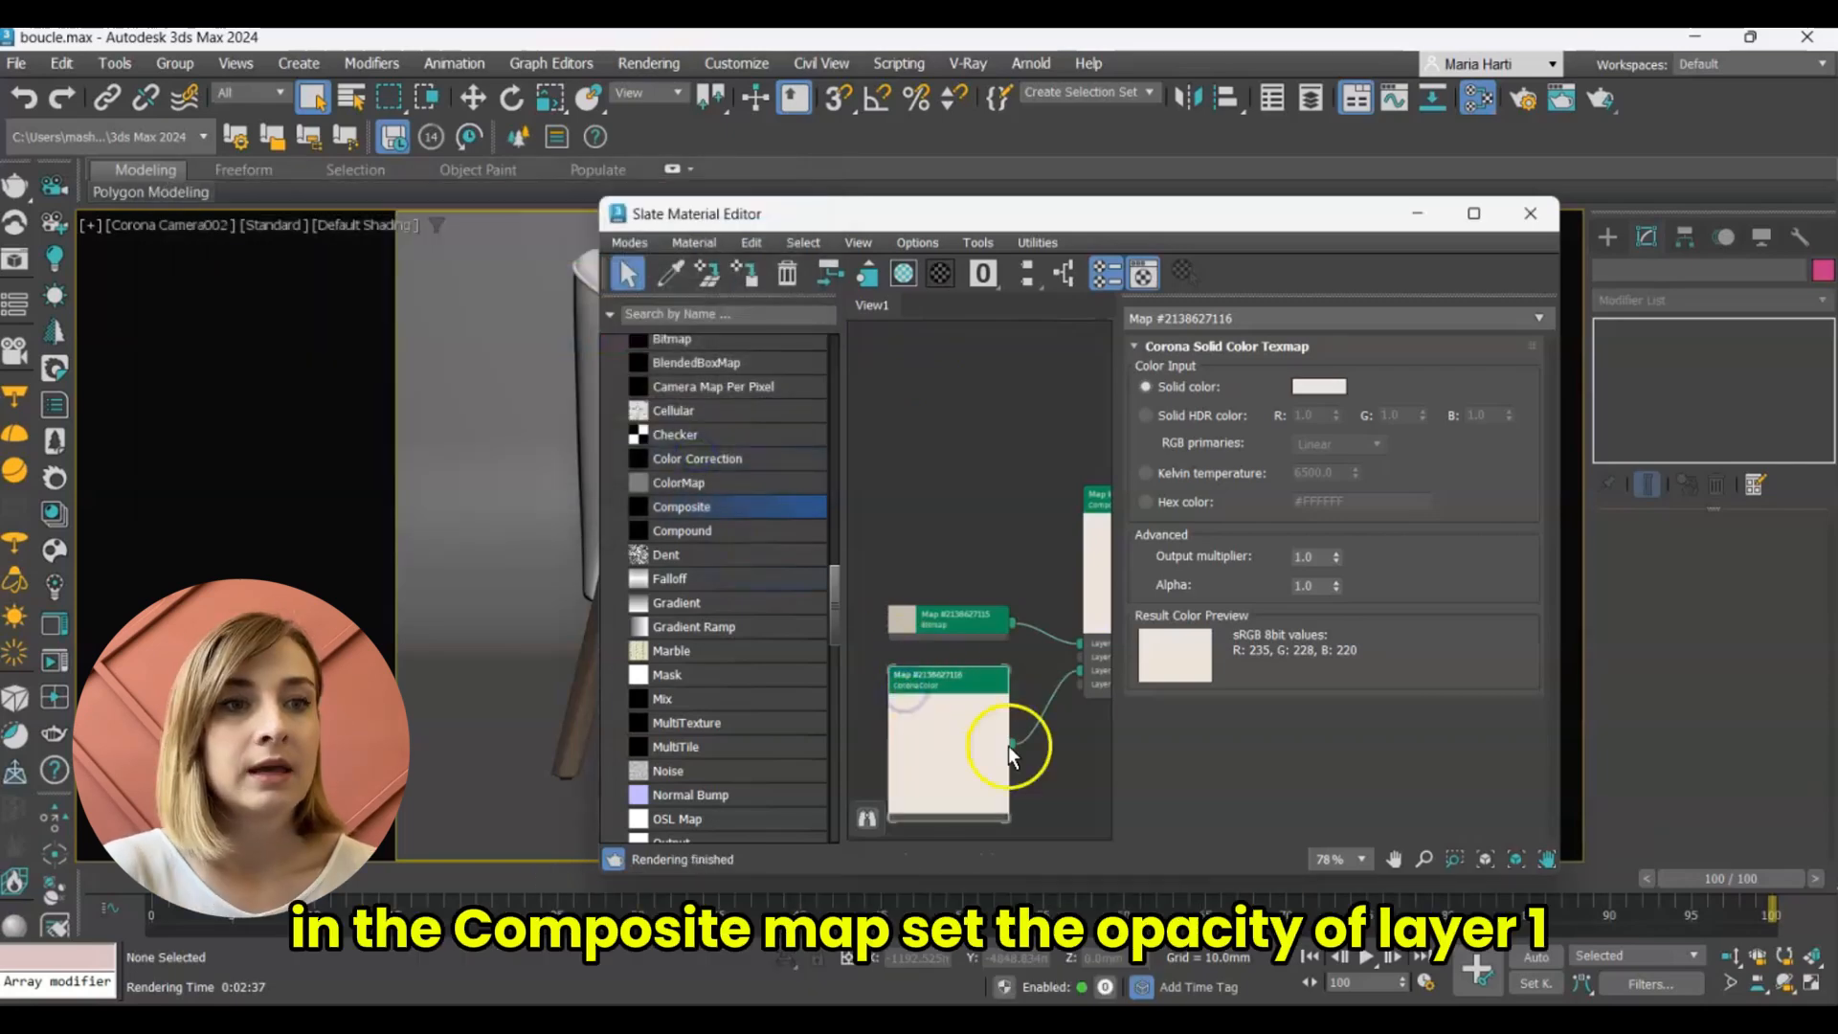
{"action": "double_click", "coordinate": [905, 617]}
{"action": "scroll", "coordinate": [948, 670], "scroll_direction": "up", "scroll_amount": 5}
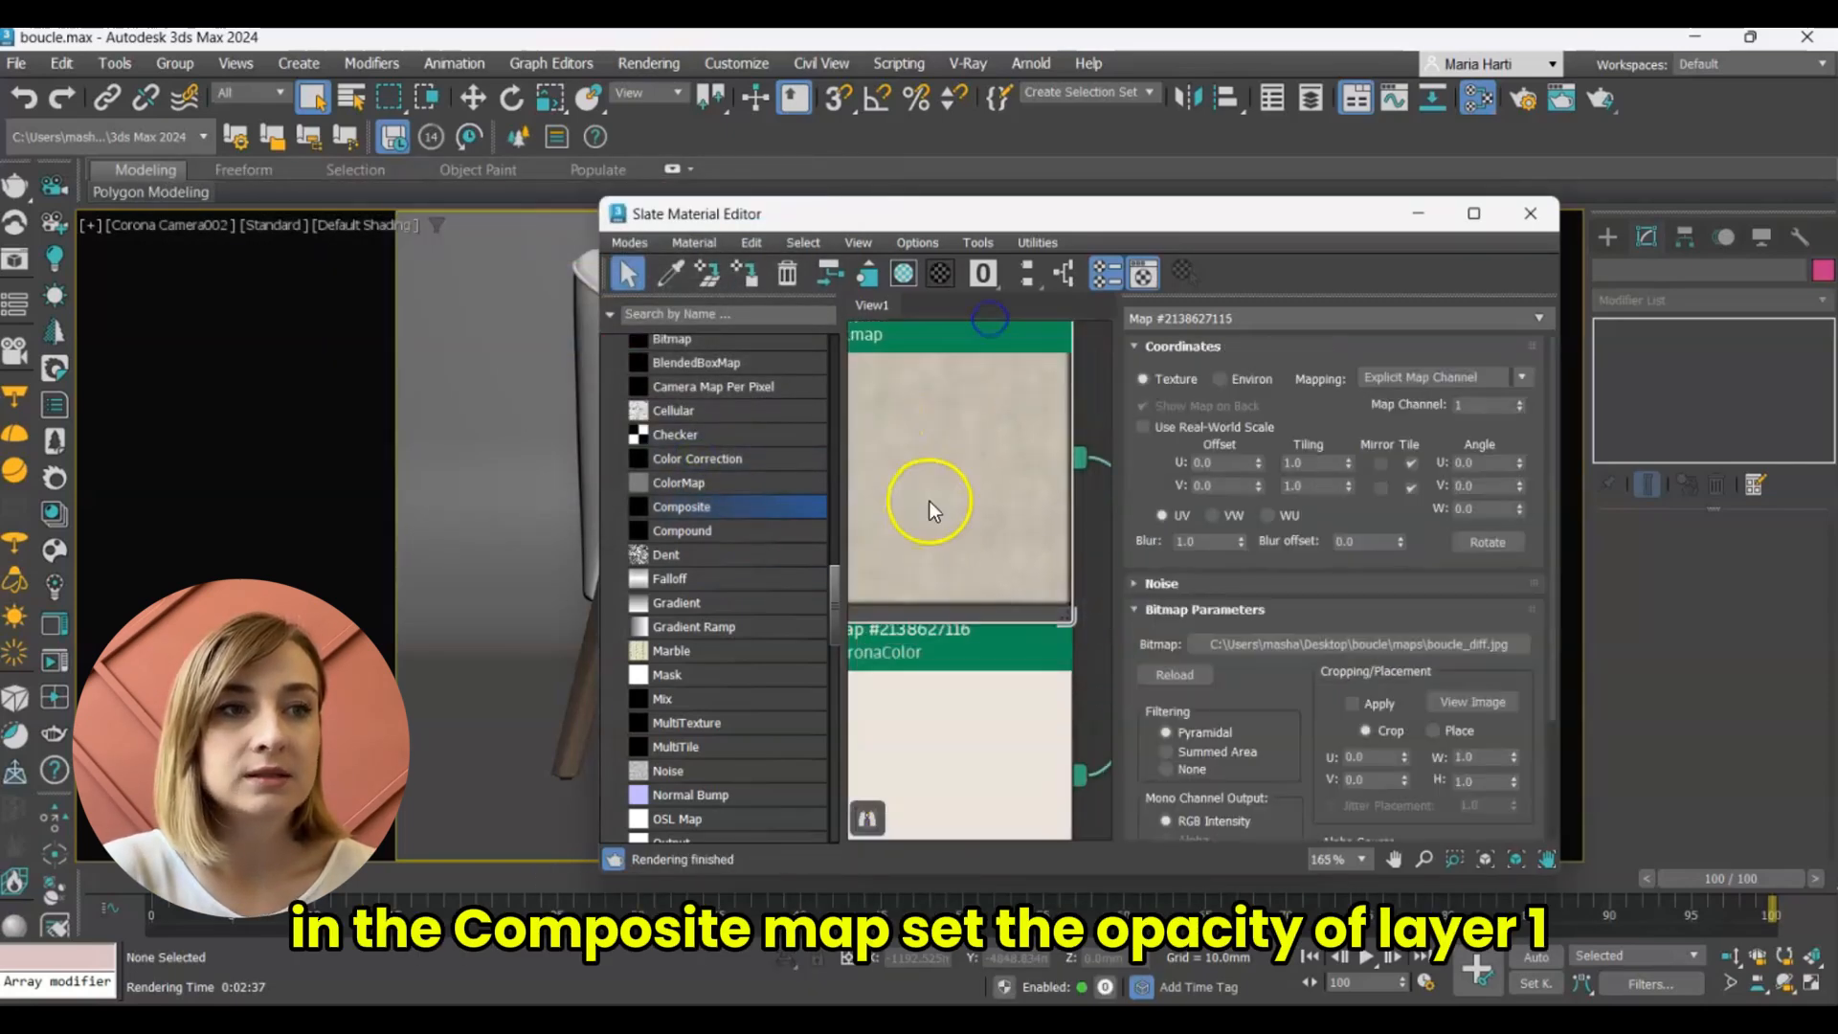
{"action": "scroll", "coordinate": [928, 502], "scroll_direction": "down", "scroll_amount": 5}
Set the layer opacity to 50 in the Composite map and place the boucle texture layer on top.
{"action": "double_click", "coordinate": [1017, 419]}
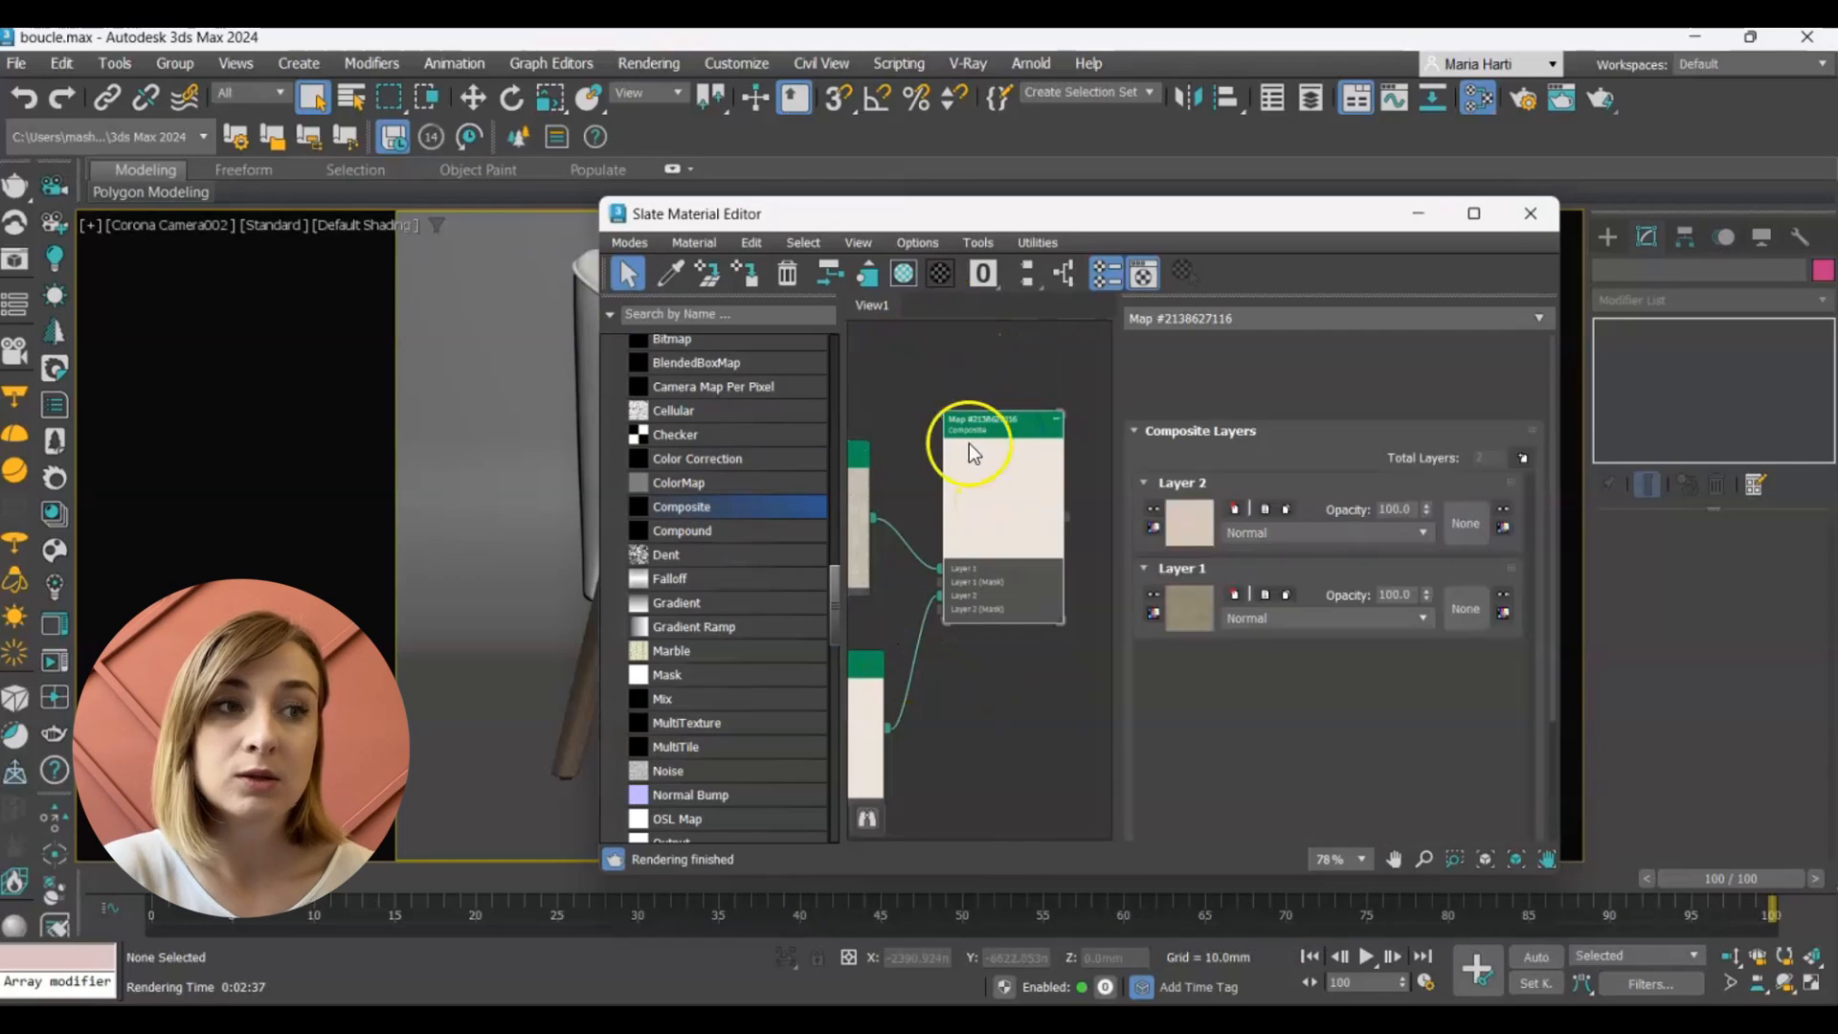
{"action": "left_click", "coordinate": [1390, 508]}
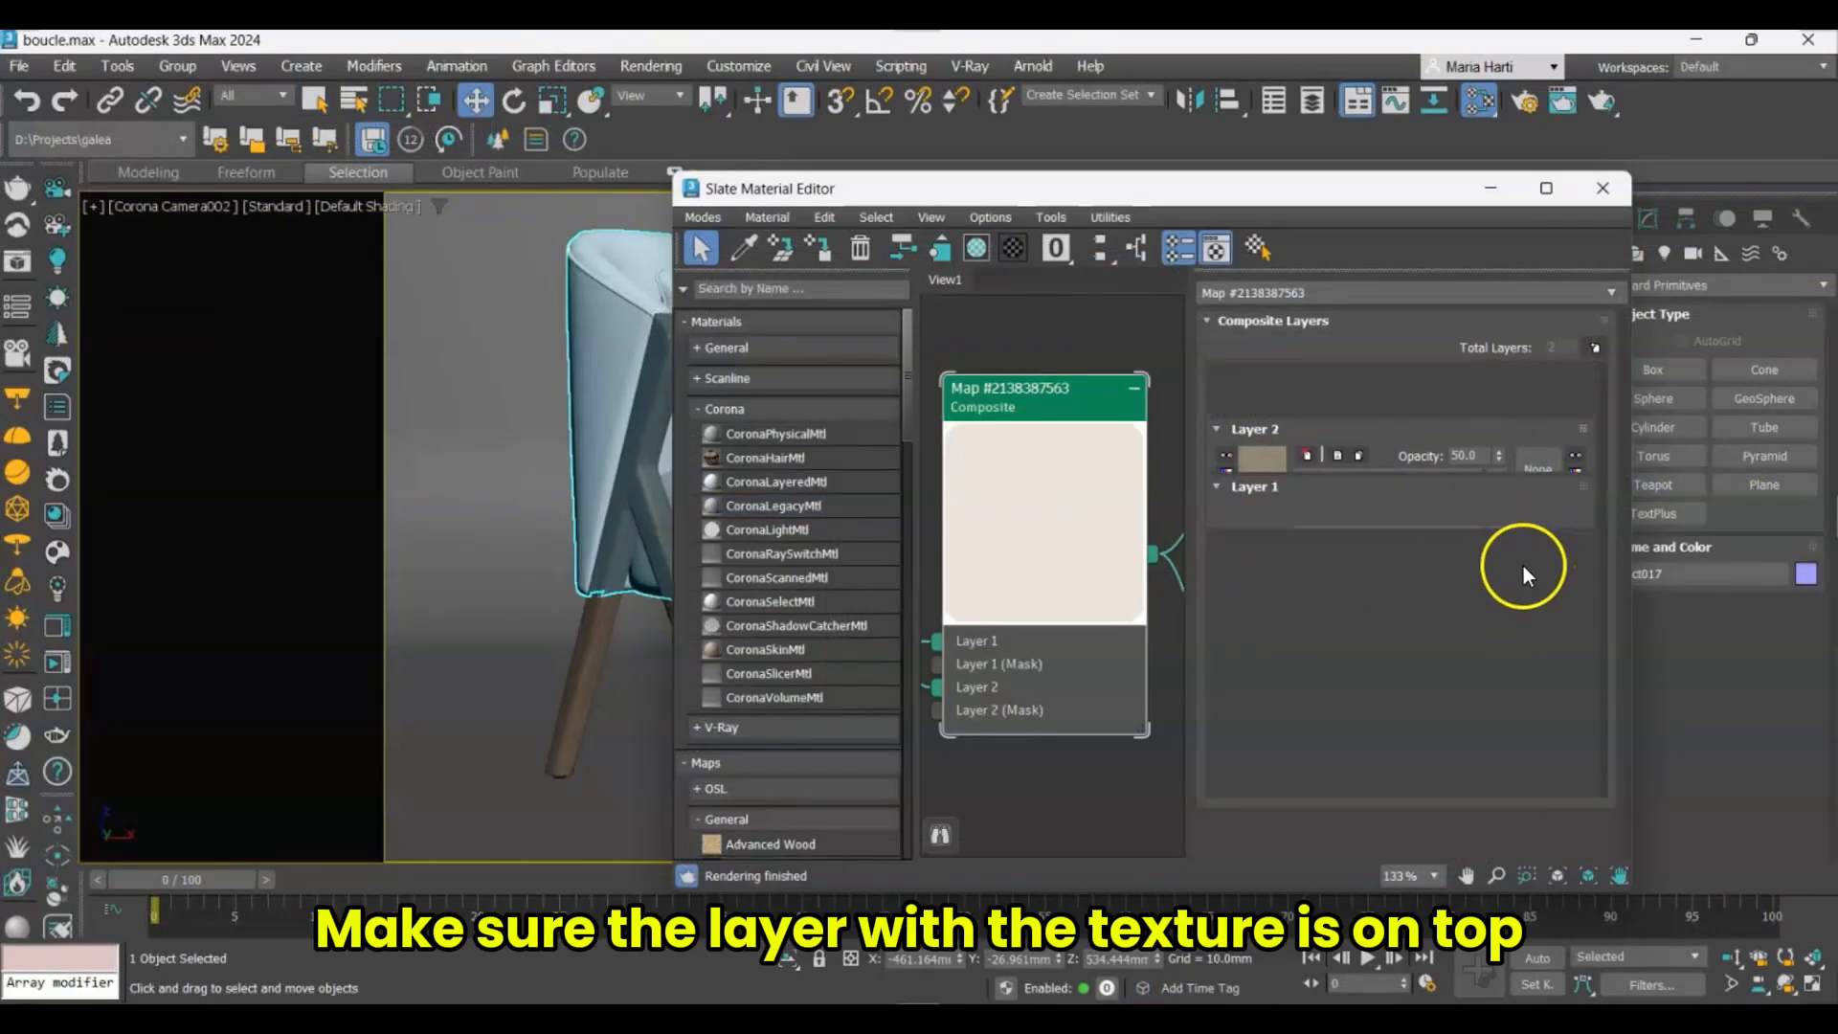
{"action": "left_click", "coordinate": [1340, 397]}
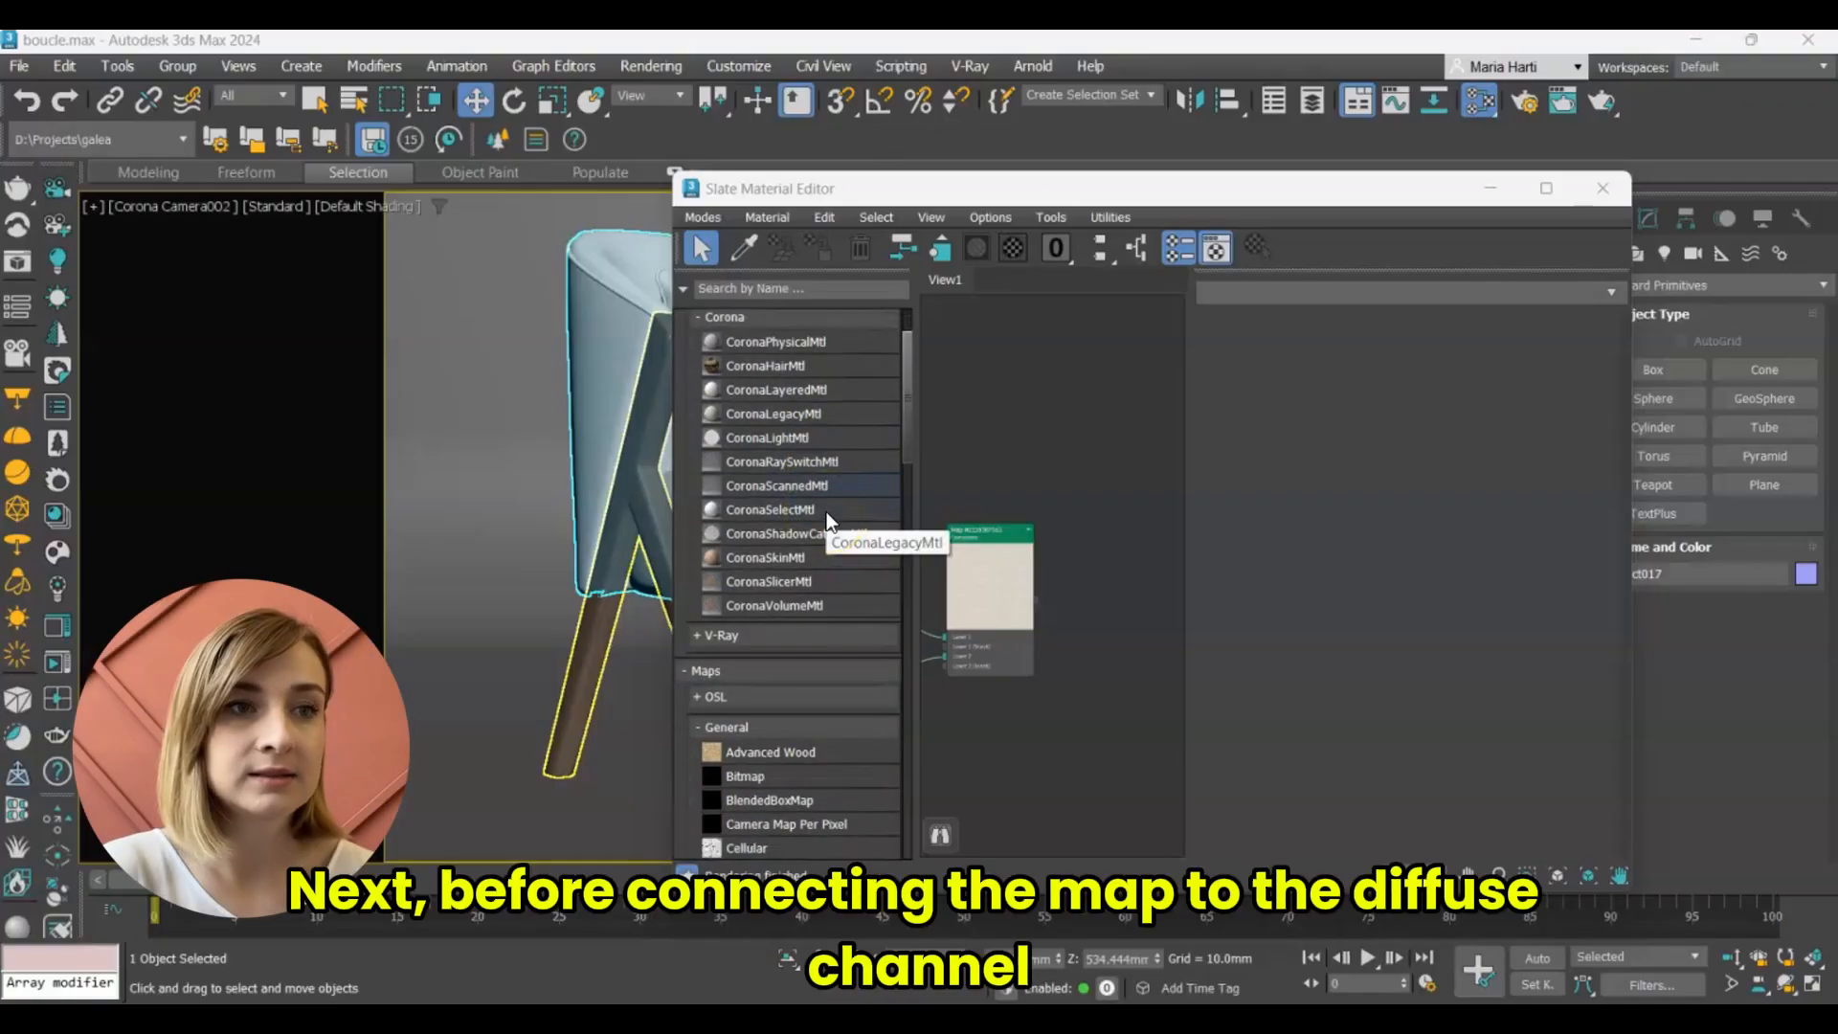
Add a Falloff map to the graph beside the Composite map and enlarge its preview.
{"action": "scroll", "coordinate": [825, 521], "scroll_direction": "down", "scroll_amount": 3}
{"action": "scroll", "coordinate": [822, 526], "scroll_direction": "down", "scroll_amount": 3}
{"action": "left_click", "coordinate": [800, 607]}
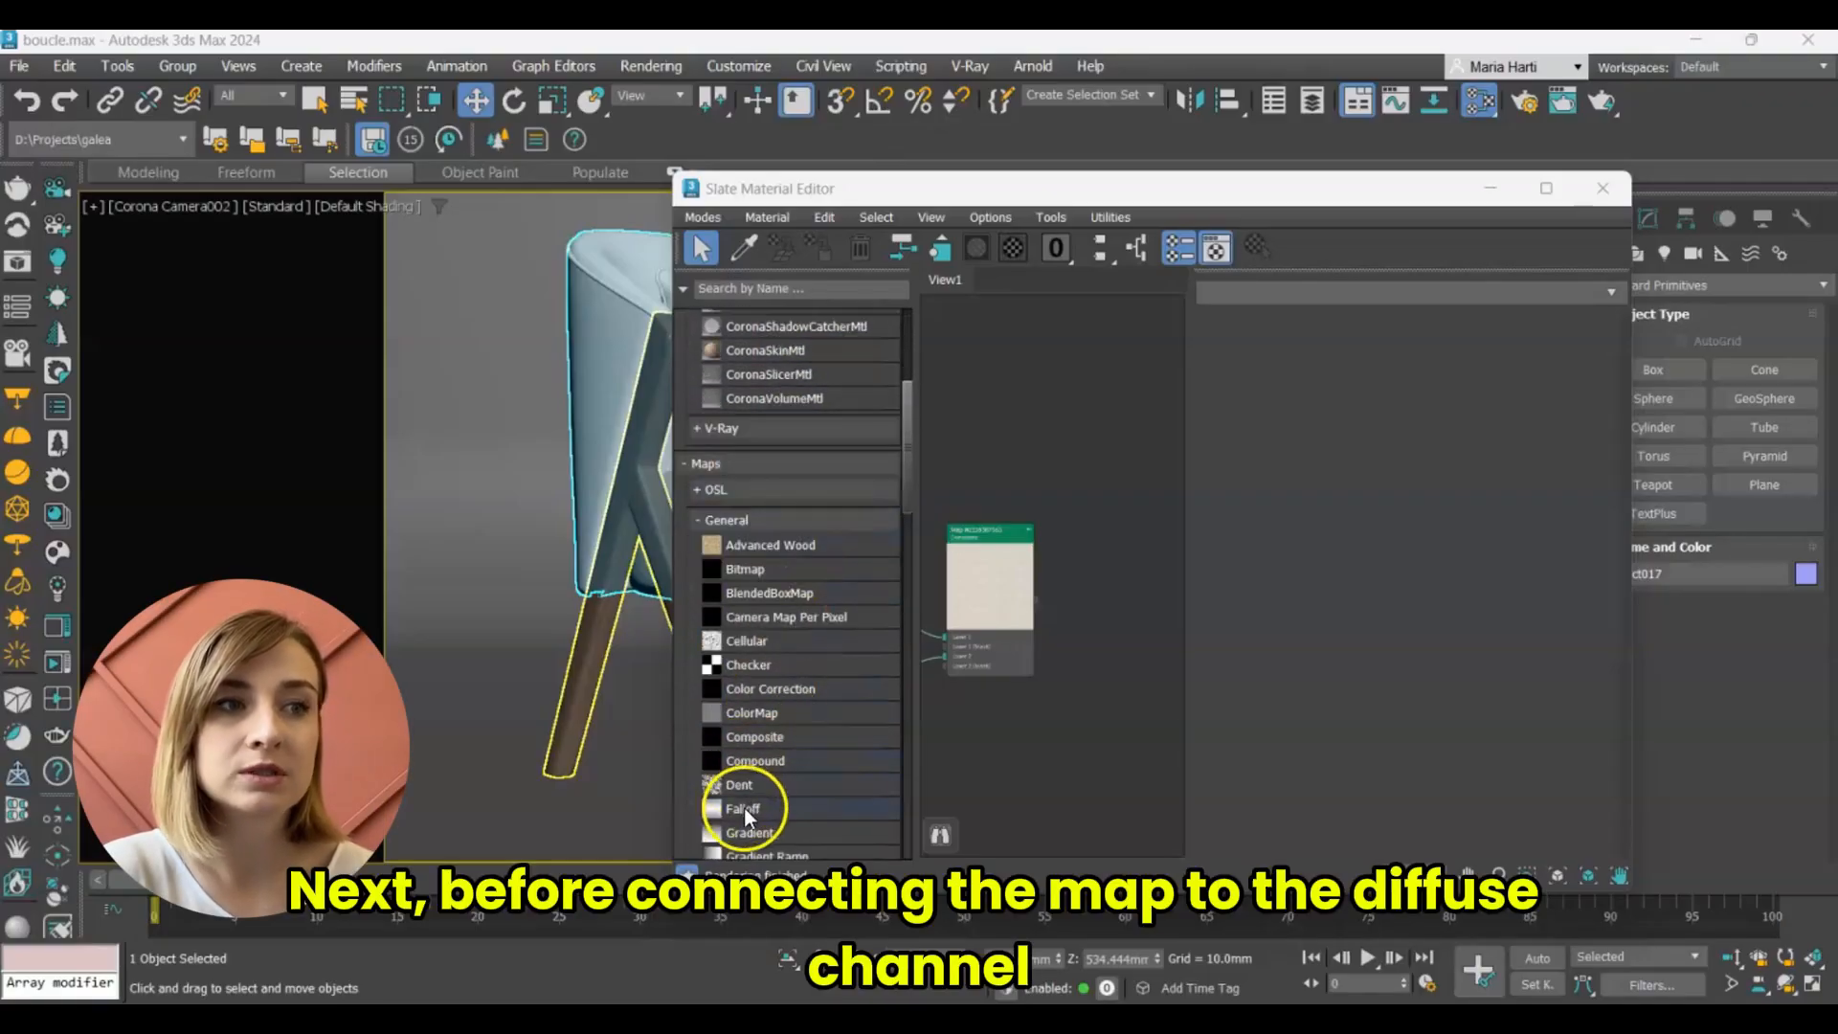
{"action": "left_click_drag", "start_coordinate": [743, 807], "coordinate": [1139, 538]}
{"action": "middle_click_drag", "start_coordinate": [1075, 603], "coordinate": [991, 527]}
{"action": "left_click", "coordinate": [1099, 452]}
{"action": "left_click_drag", "start_coordinate": [1062, 468], "coordinate": [1106, 511]}
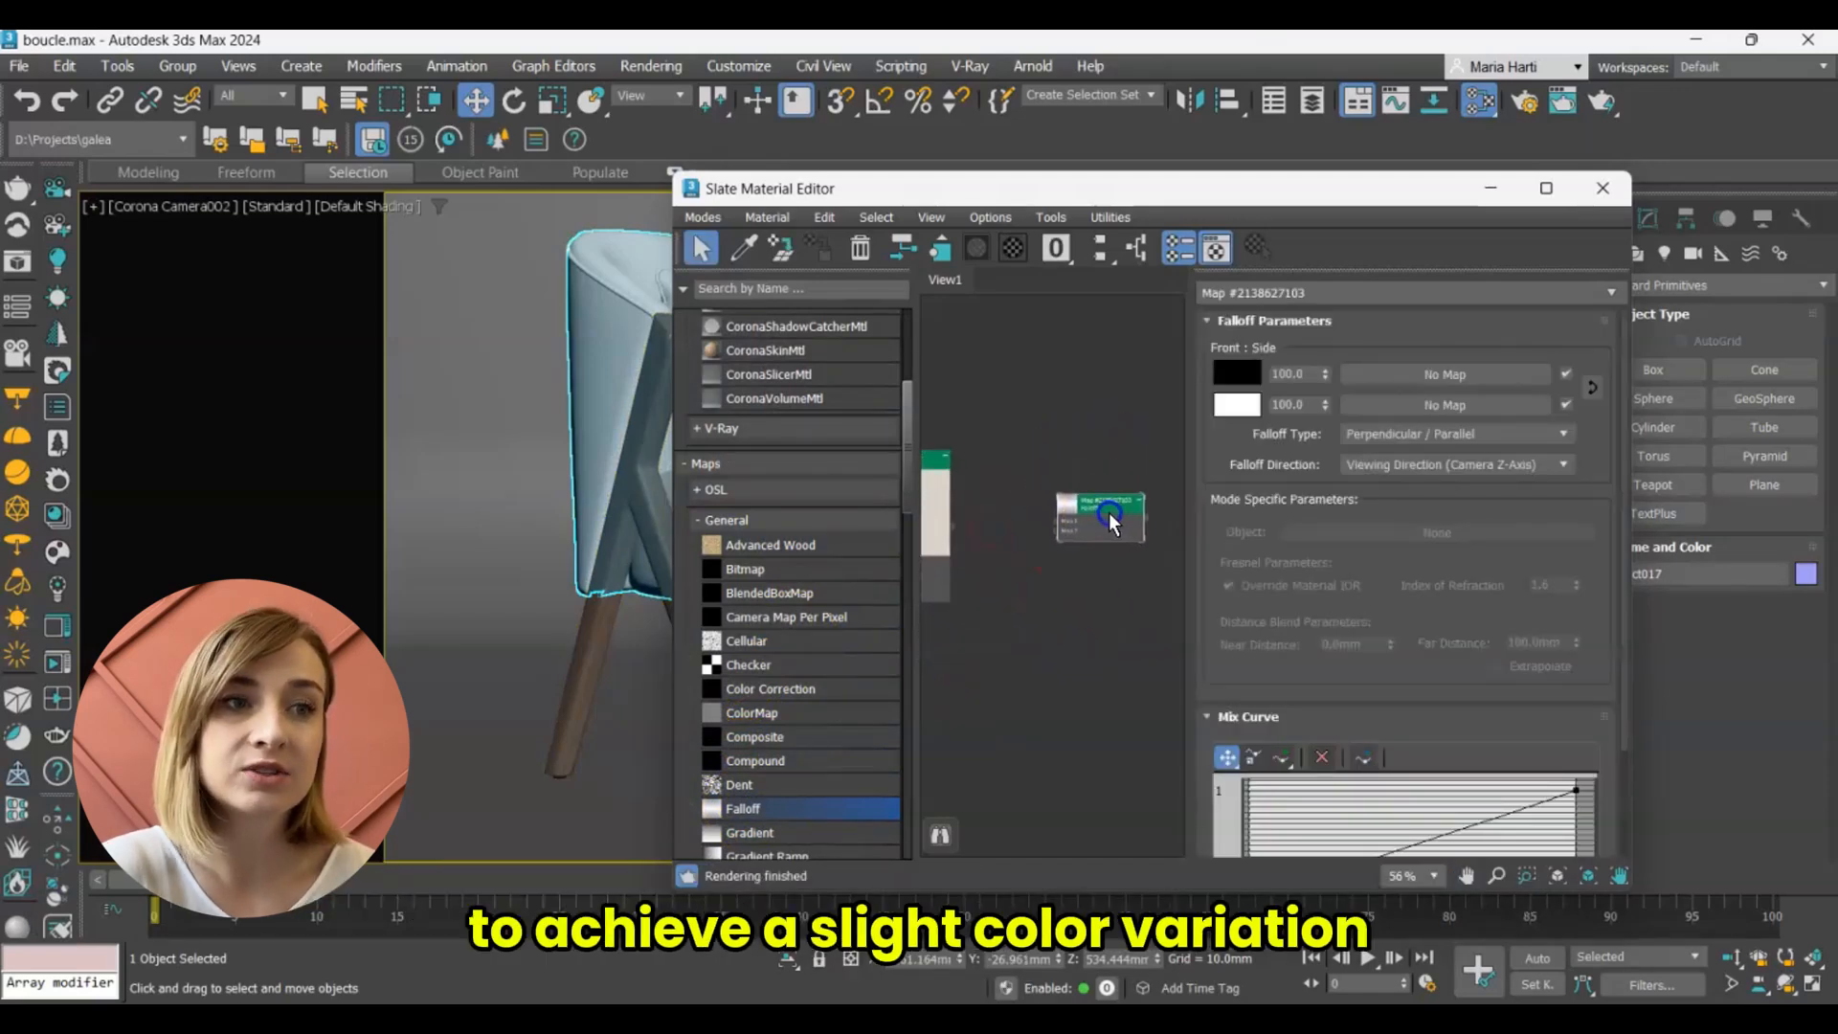
{"action": "double_click", "coordinate": [1066, 506]}
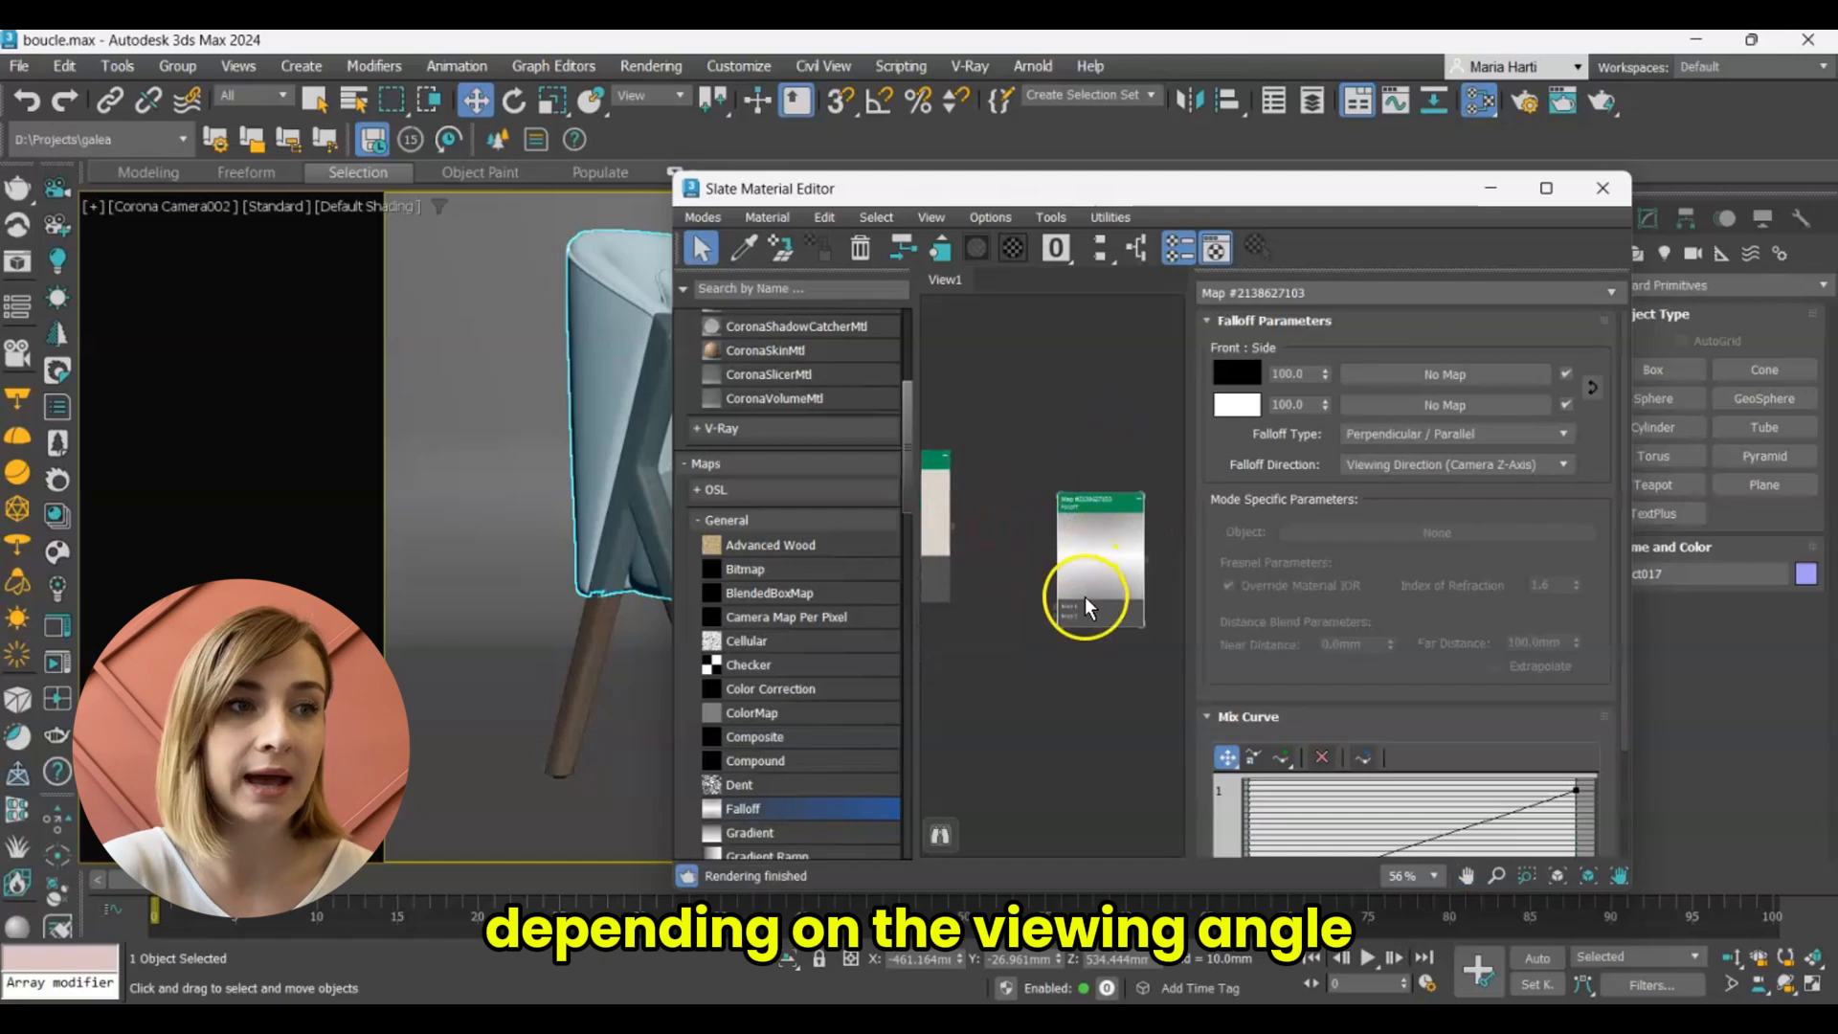
{"action": "left_click_drag", "start_coordinate": [1099, 497], "coordinate": [1121, 455]}
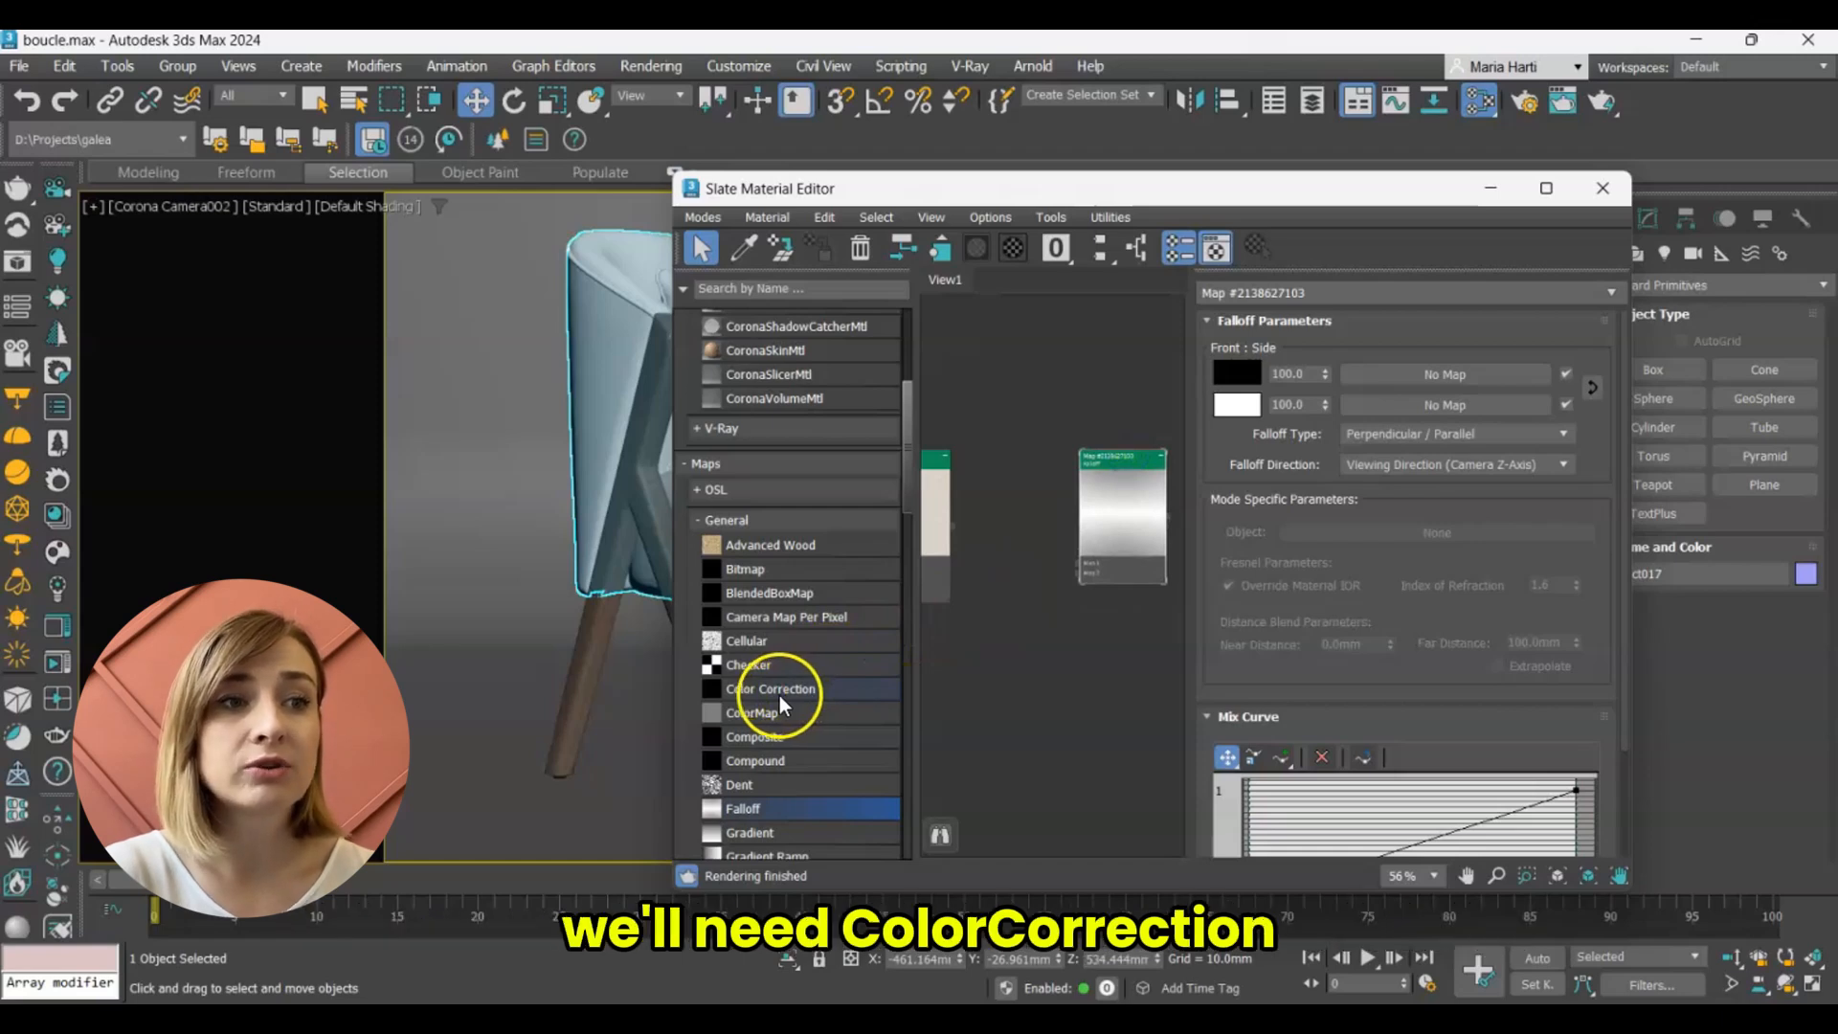
Add two Color Correction maps fed by the Composite map and connect them to Map 1 and Map 2 of the Falloff.
{"action": "left_click_drag", "start_coordinate": [783, 697], "coordinate": [1011, 436]}
{"action": "left_click_drag", "start_coordinate": [952, 526], "coordinate": [1077, 563]}
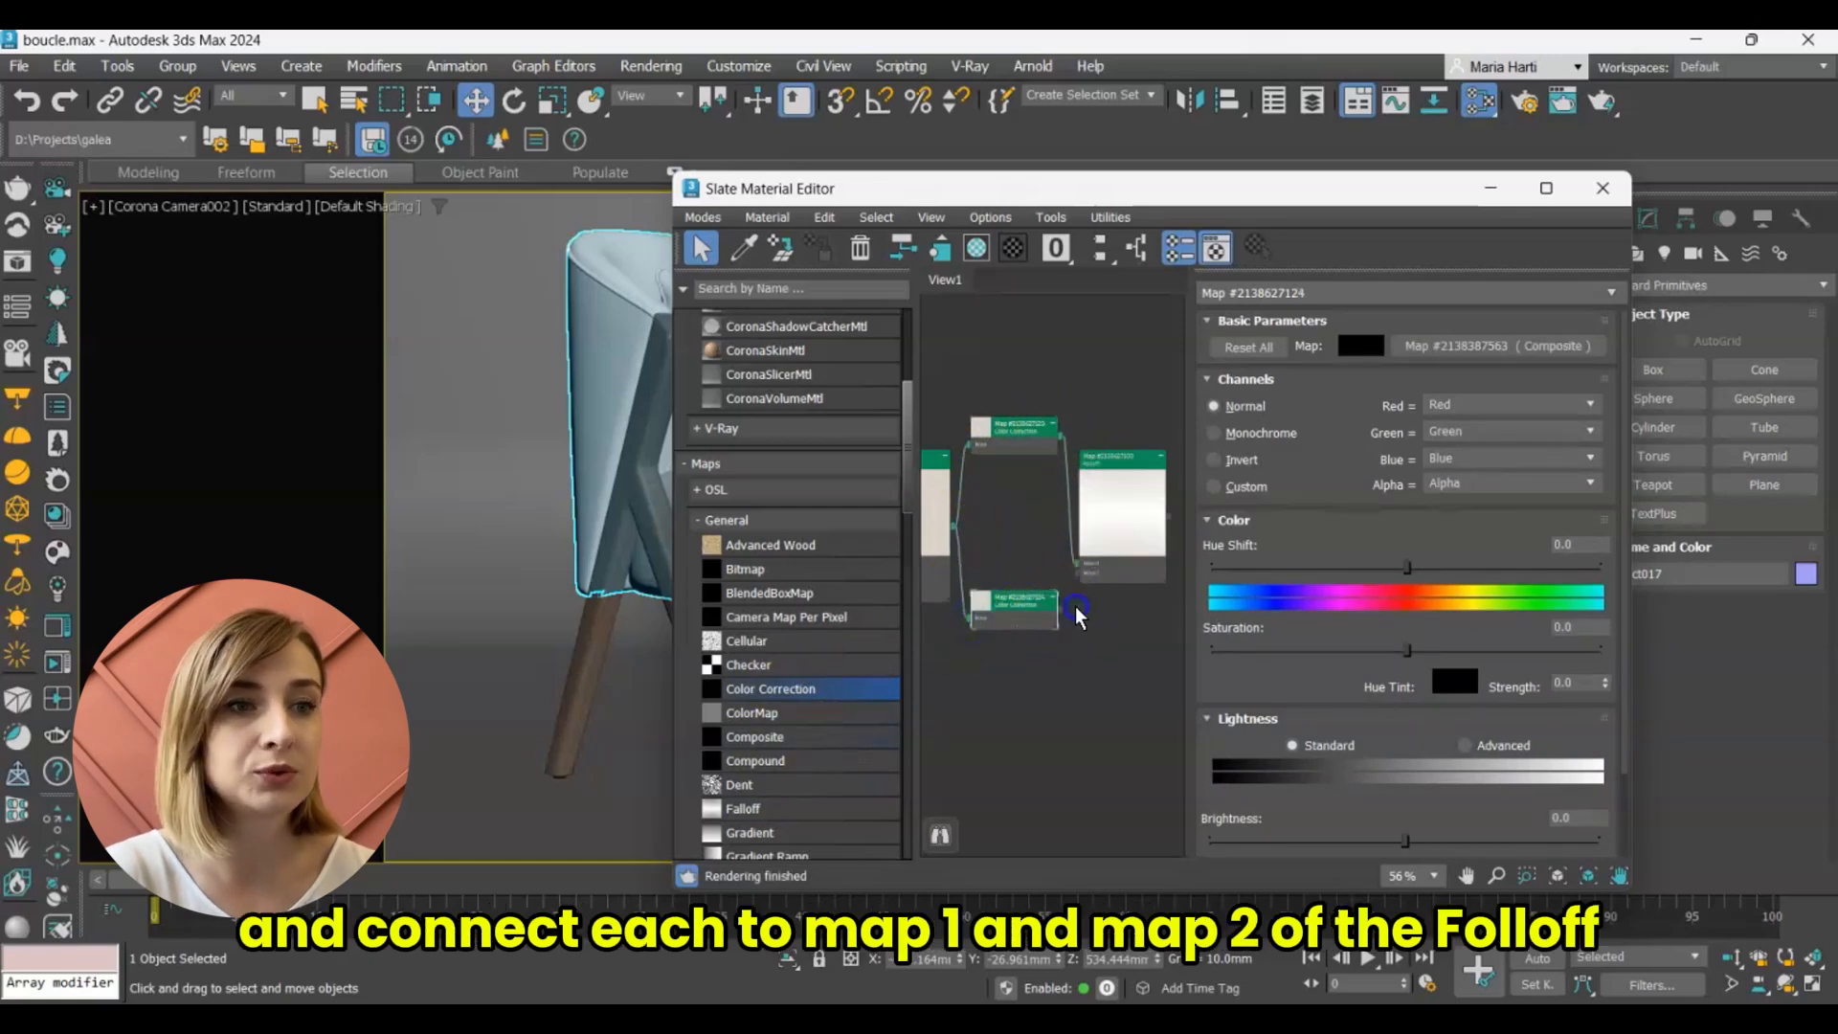
{"action": "left_click_drag", "start_coordinate": [1058, 610], "coordinate": [1076, 574]}
{"action": "left_click_drag", "start_coordinate": [1023, 437], "coordinate": [1012, 472]}
Enlarge the previews of both Color Correction nodes.
{"action": "scroll", "coordinate": [994, 494], "scroll_direction": "up", "scroll_amount": 2}
{"action": "double_click", "coordinate": [998, 444]}
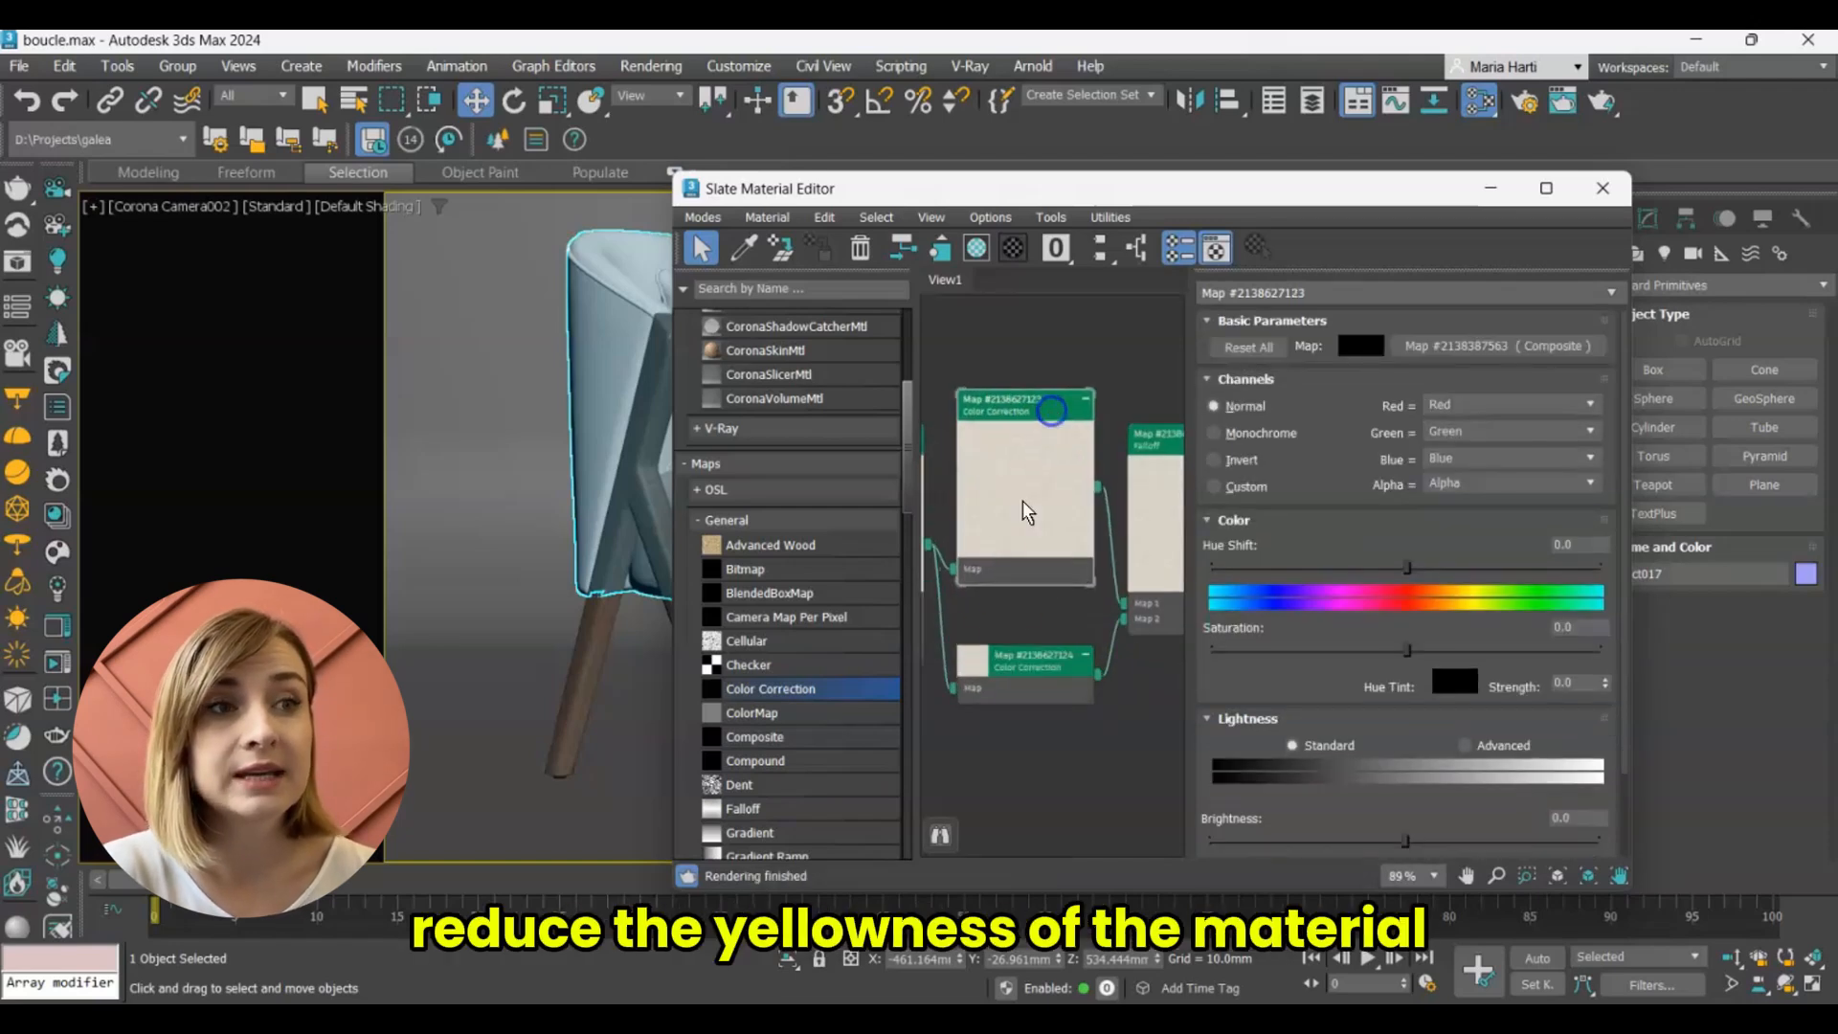
{"action": "double_click", "coordinate": [989, 655]}
Set saturation to -52 and advanced lightness RGB Gamma/Contrast to 0.5 in the Color Correction feeding Falloff Map 1.
{"action": "double_click", "coordinate": [1024, 397]}
{"action": "double_click", "coordinate": [1564, 629]}
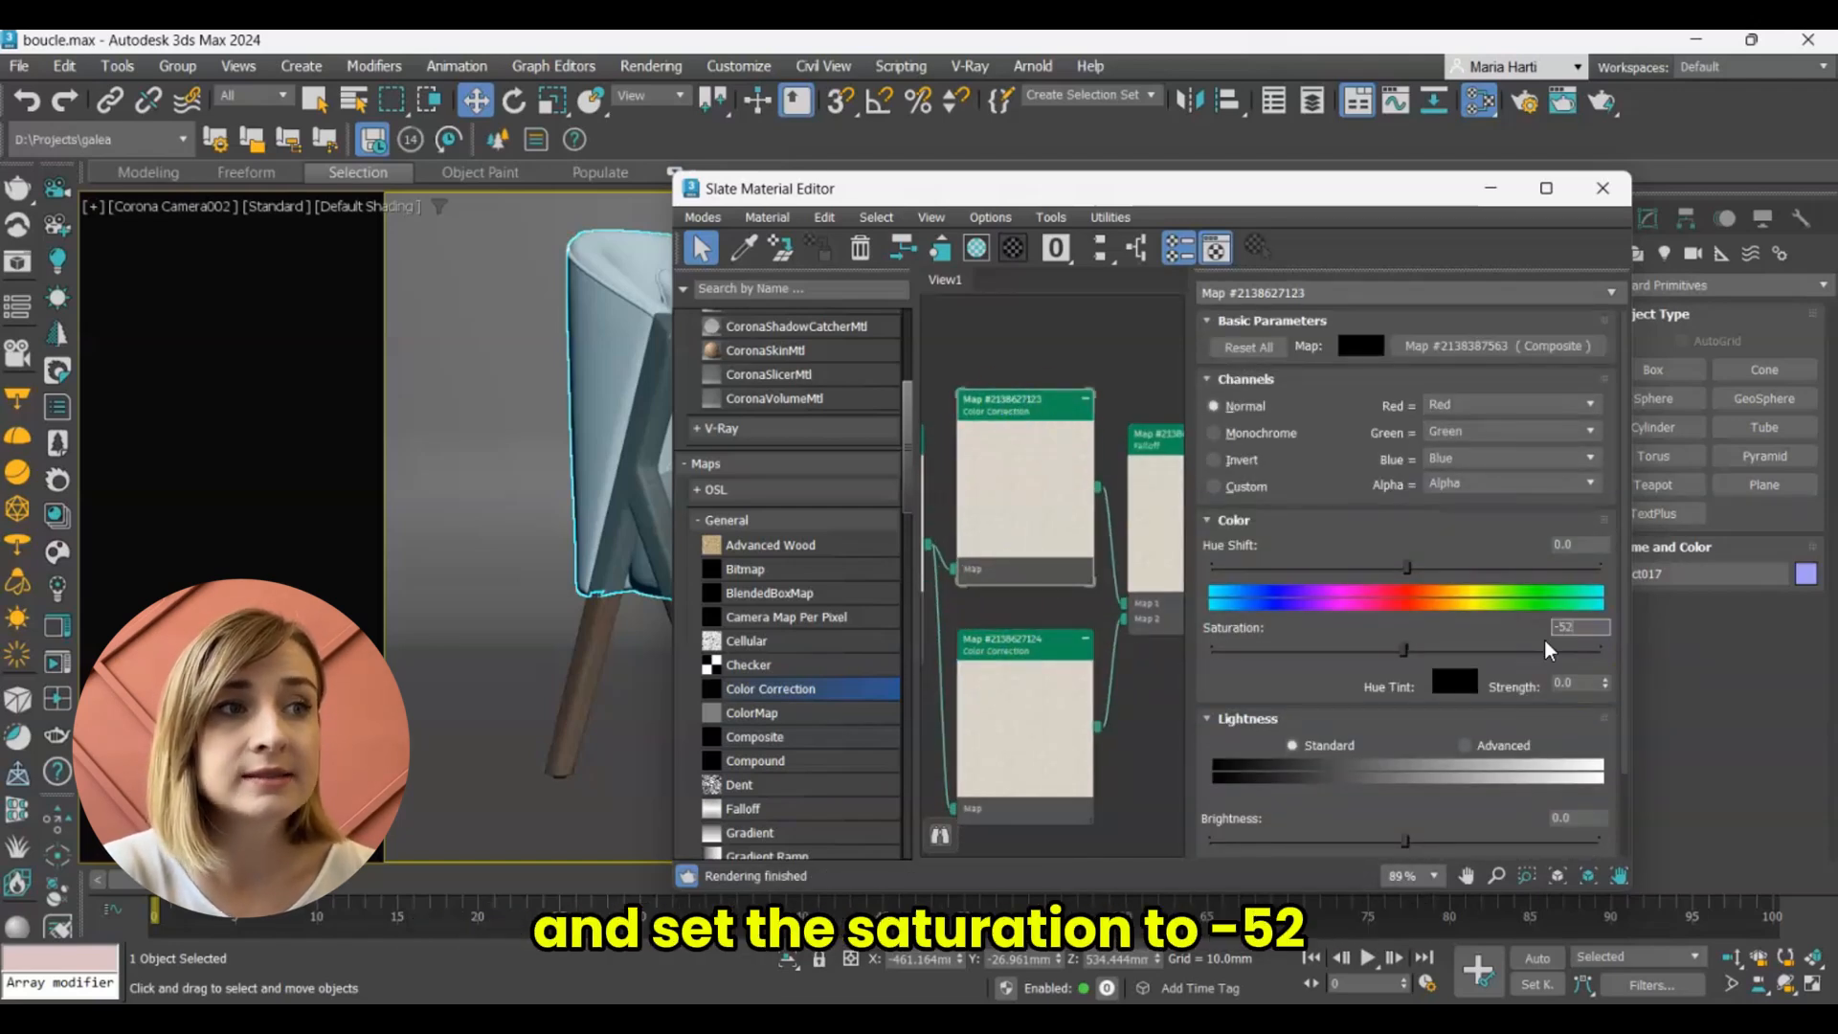
{"action": "type", "text": "-52"}
{"action": "key", "text": "Return"}
{"action": "scroll", "coordinate": [1296, 818], "scroll_direction": "down", "scroll_amount": 2}
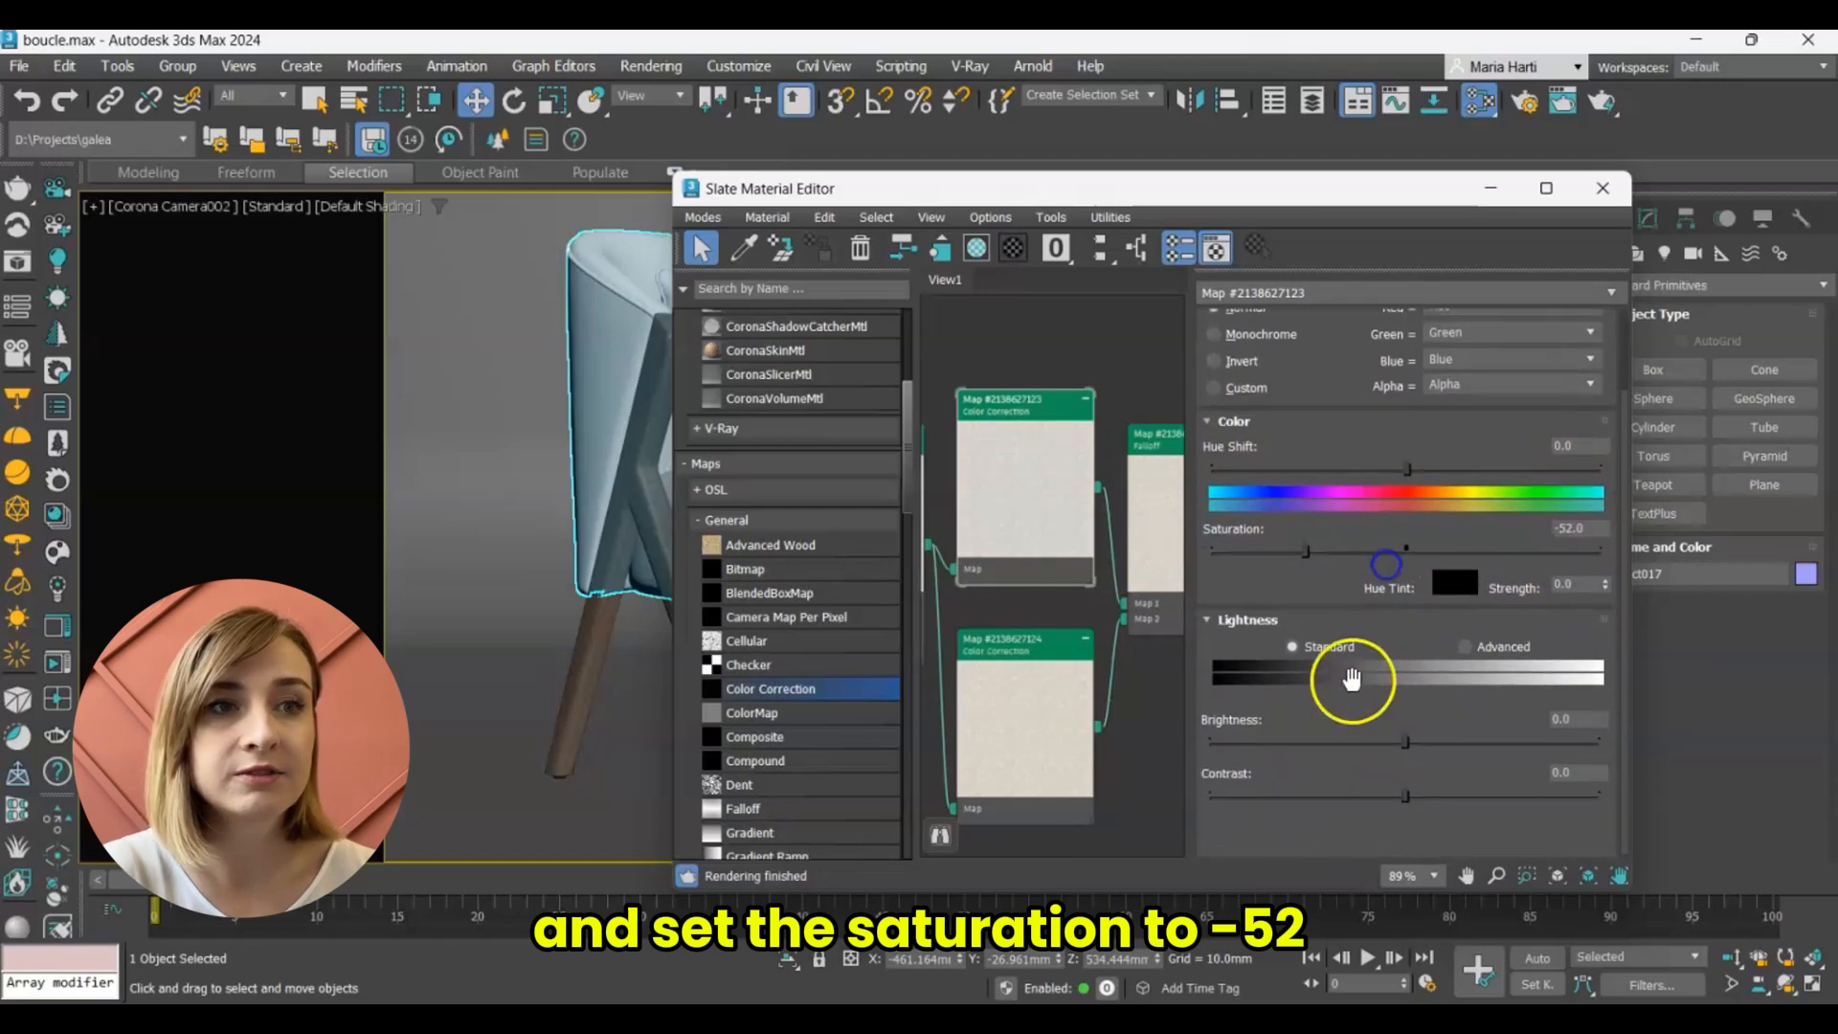
{"action": "left_click", "coordinate": [1466, 646]}
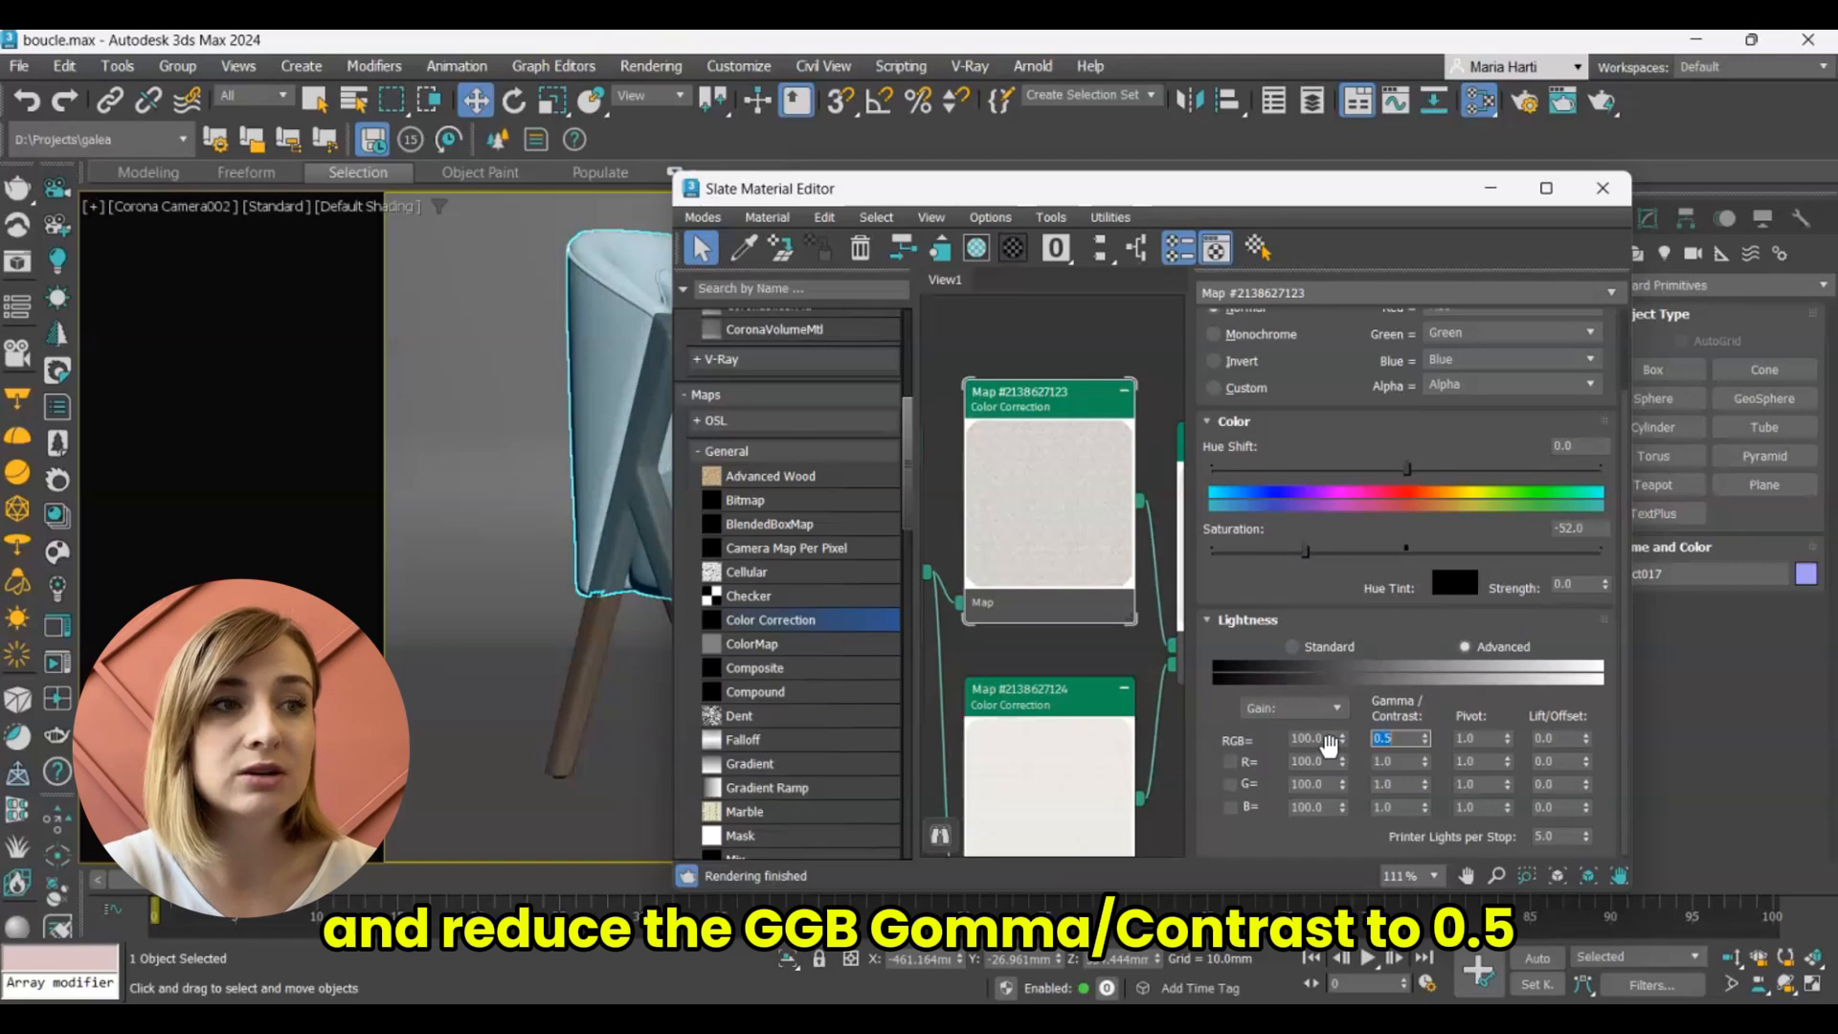
{"action": "key", "text": "Return"}
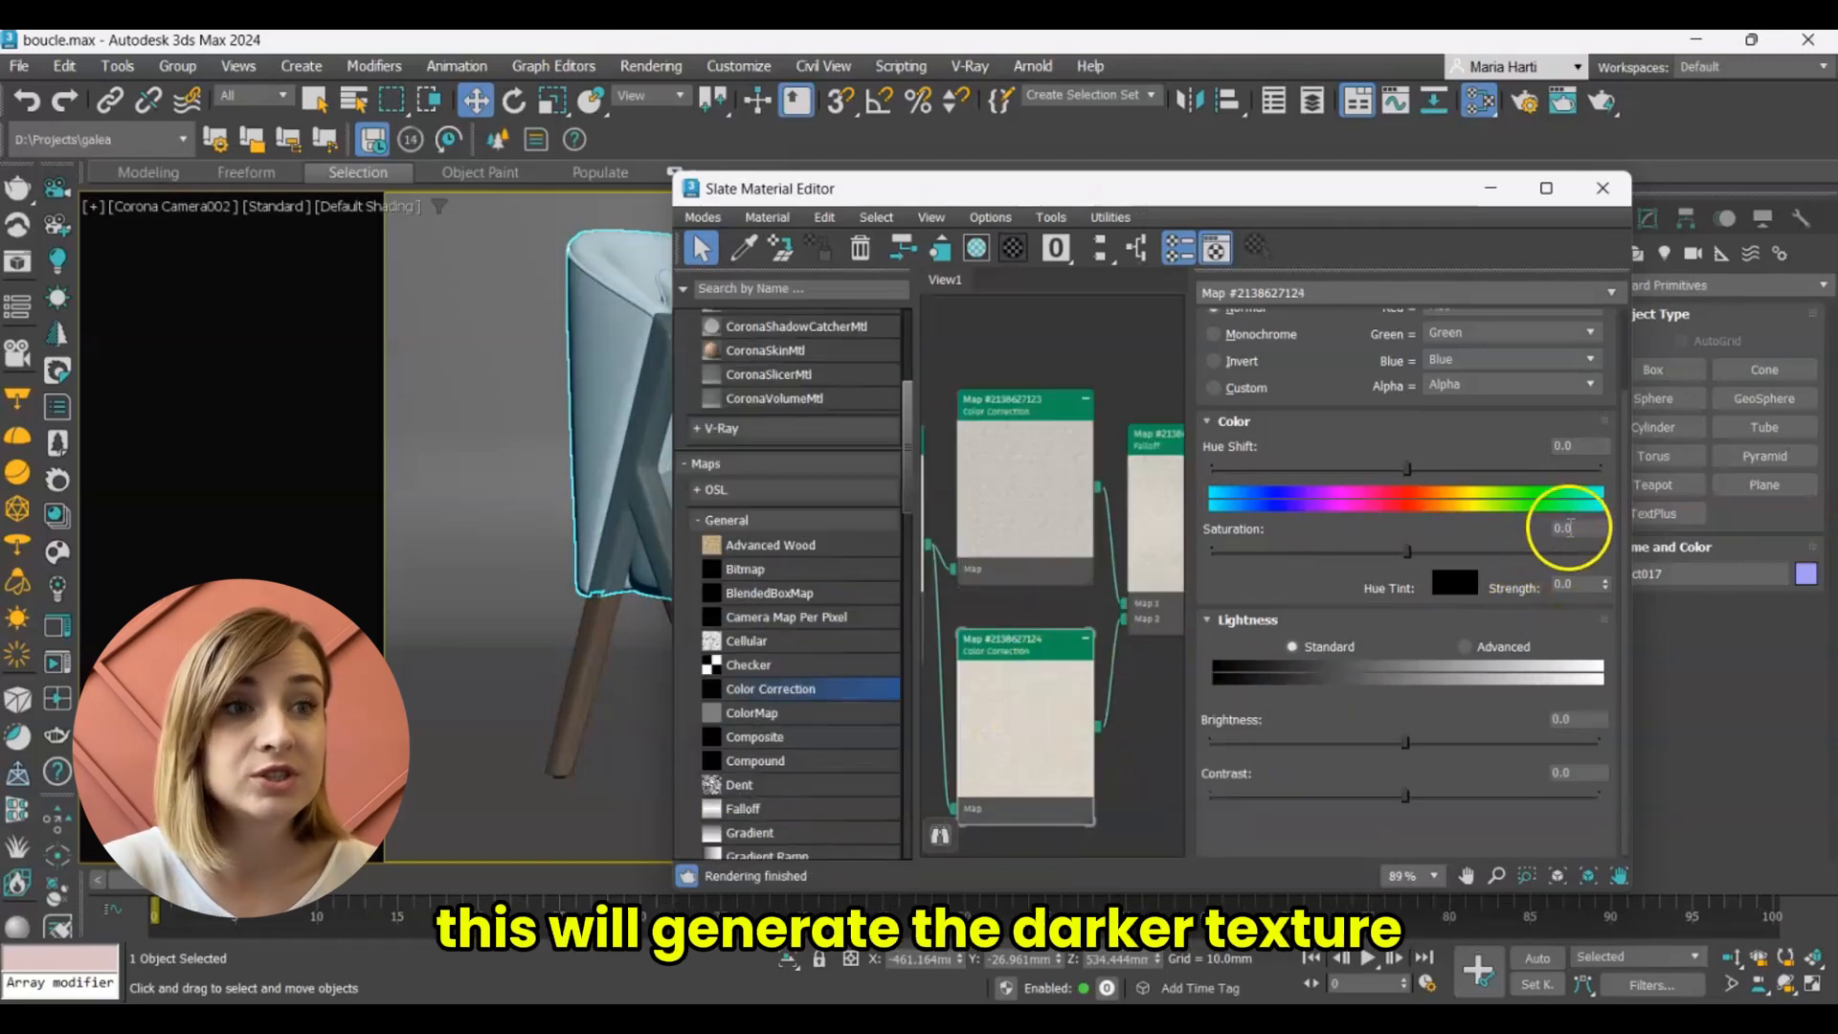
Set saturation to -10 and advanced lightness RGB Gamma/Contrast to 2.2 in the Color Correction feeding Falloff Map 2.
{"action": "double_click", "coordinate": [1574, 525]}
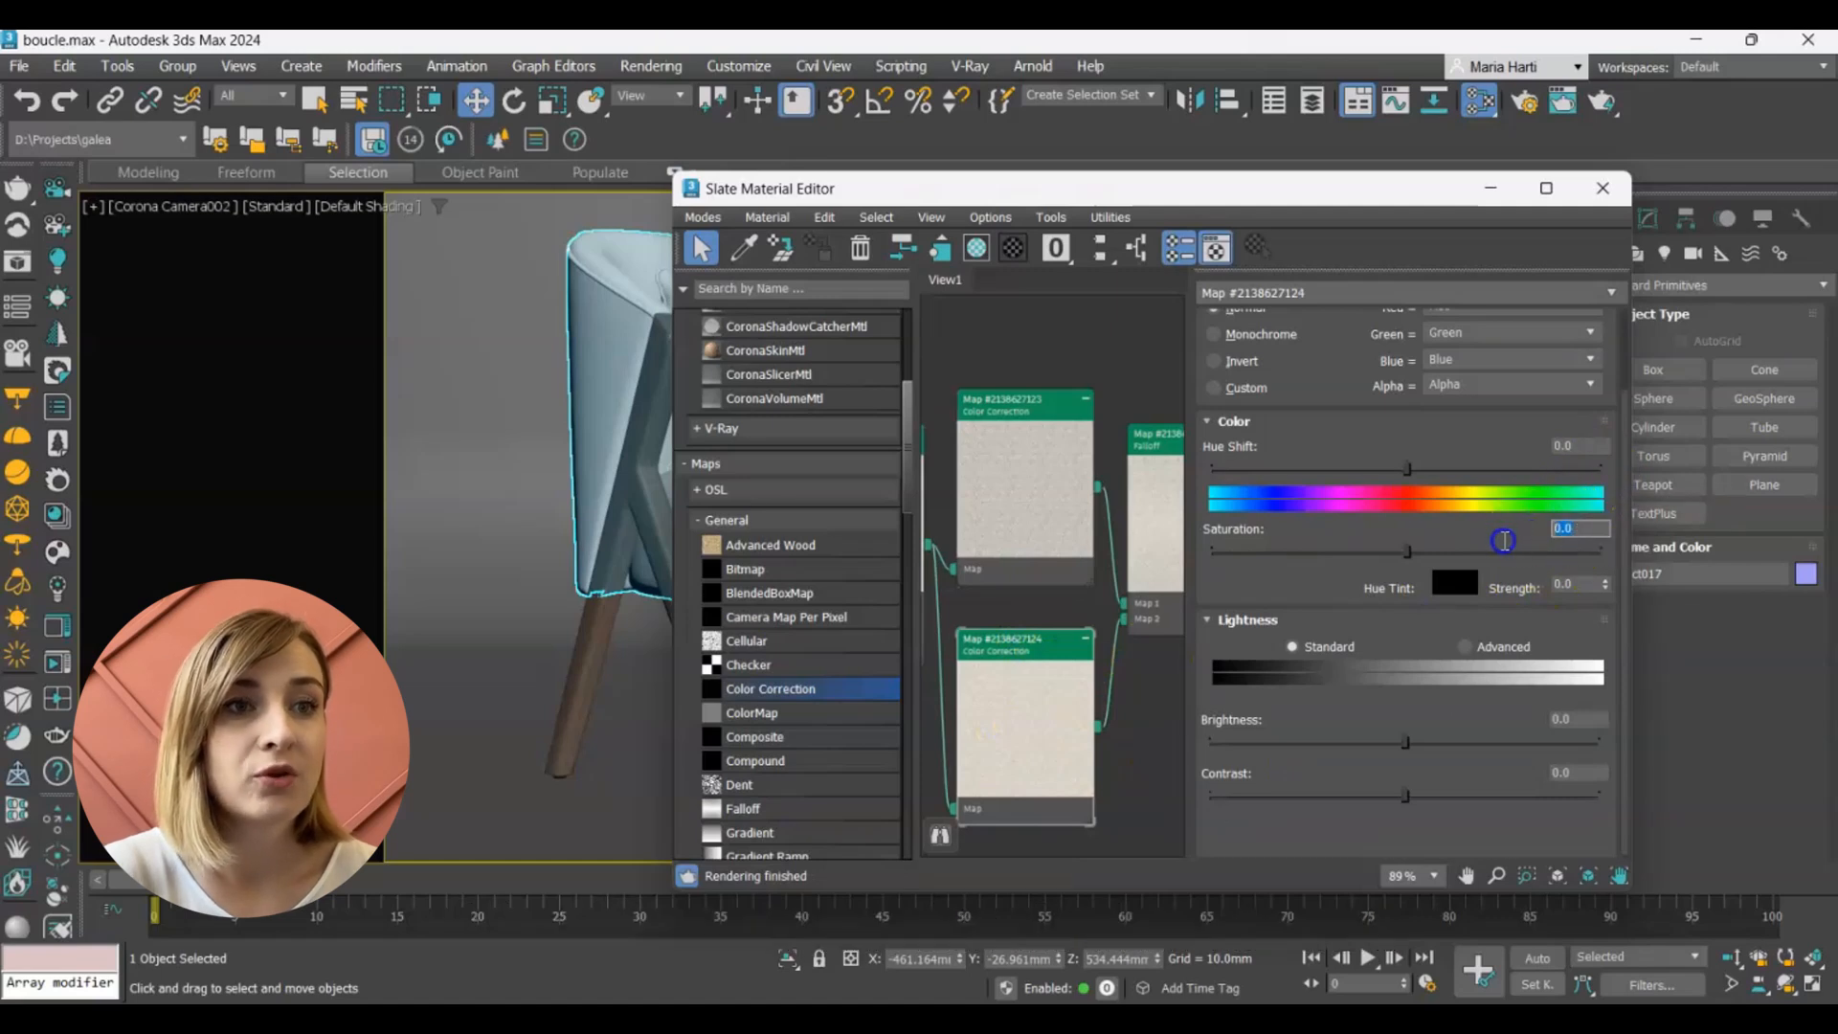
{"action": "type", "text": "-10"}
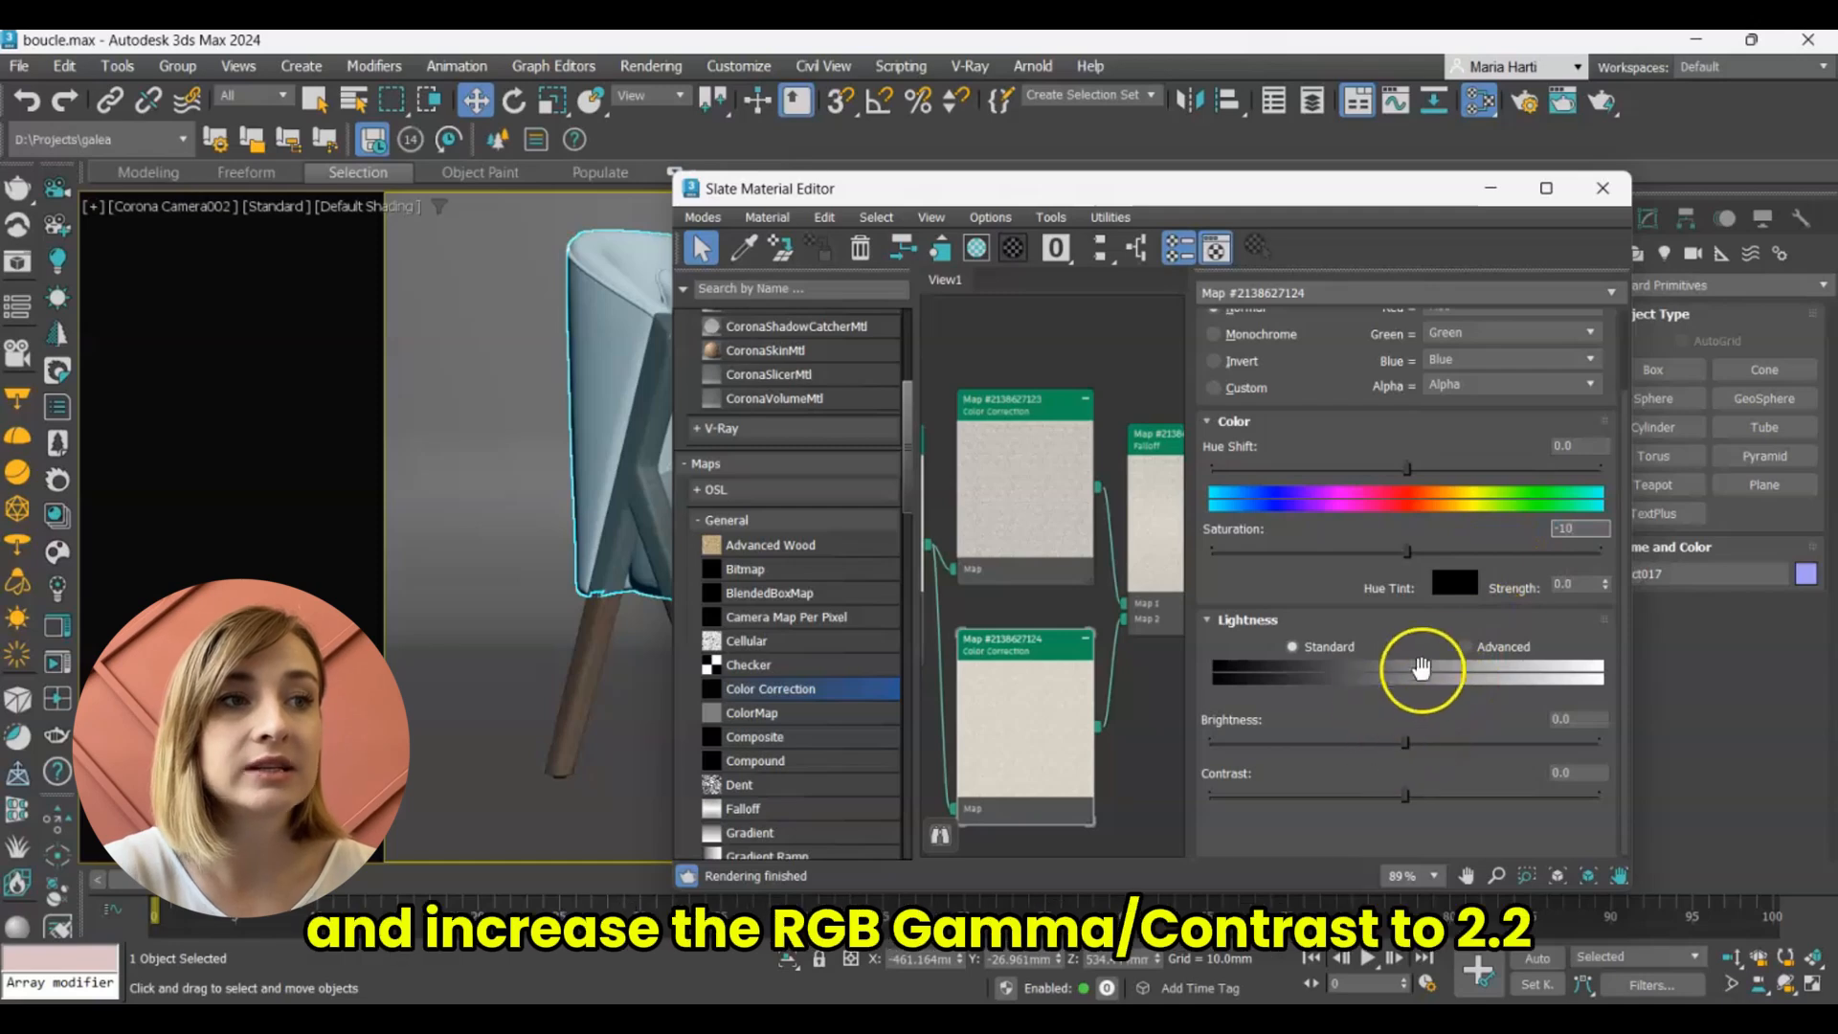
{"action": "left_click", "coordinate": [1465, 647]}
{"action": "double_click", "coordinate": [1383, 737]}
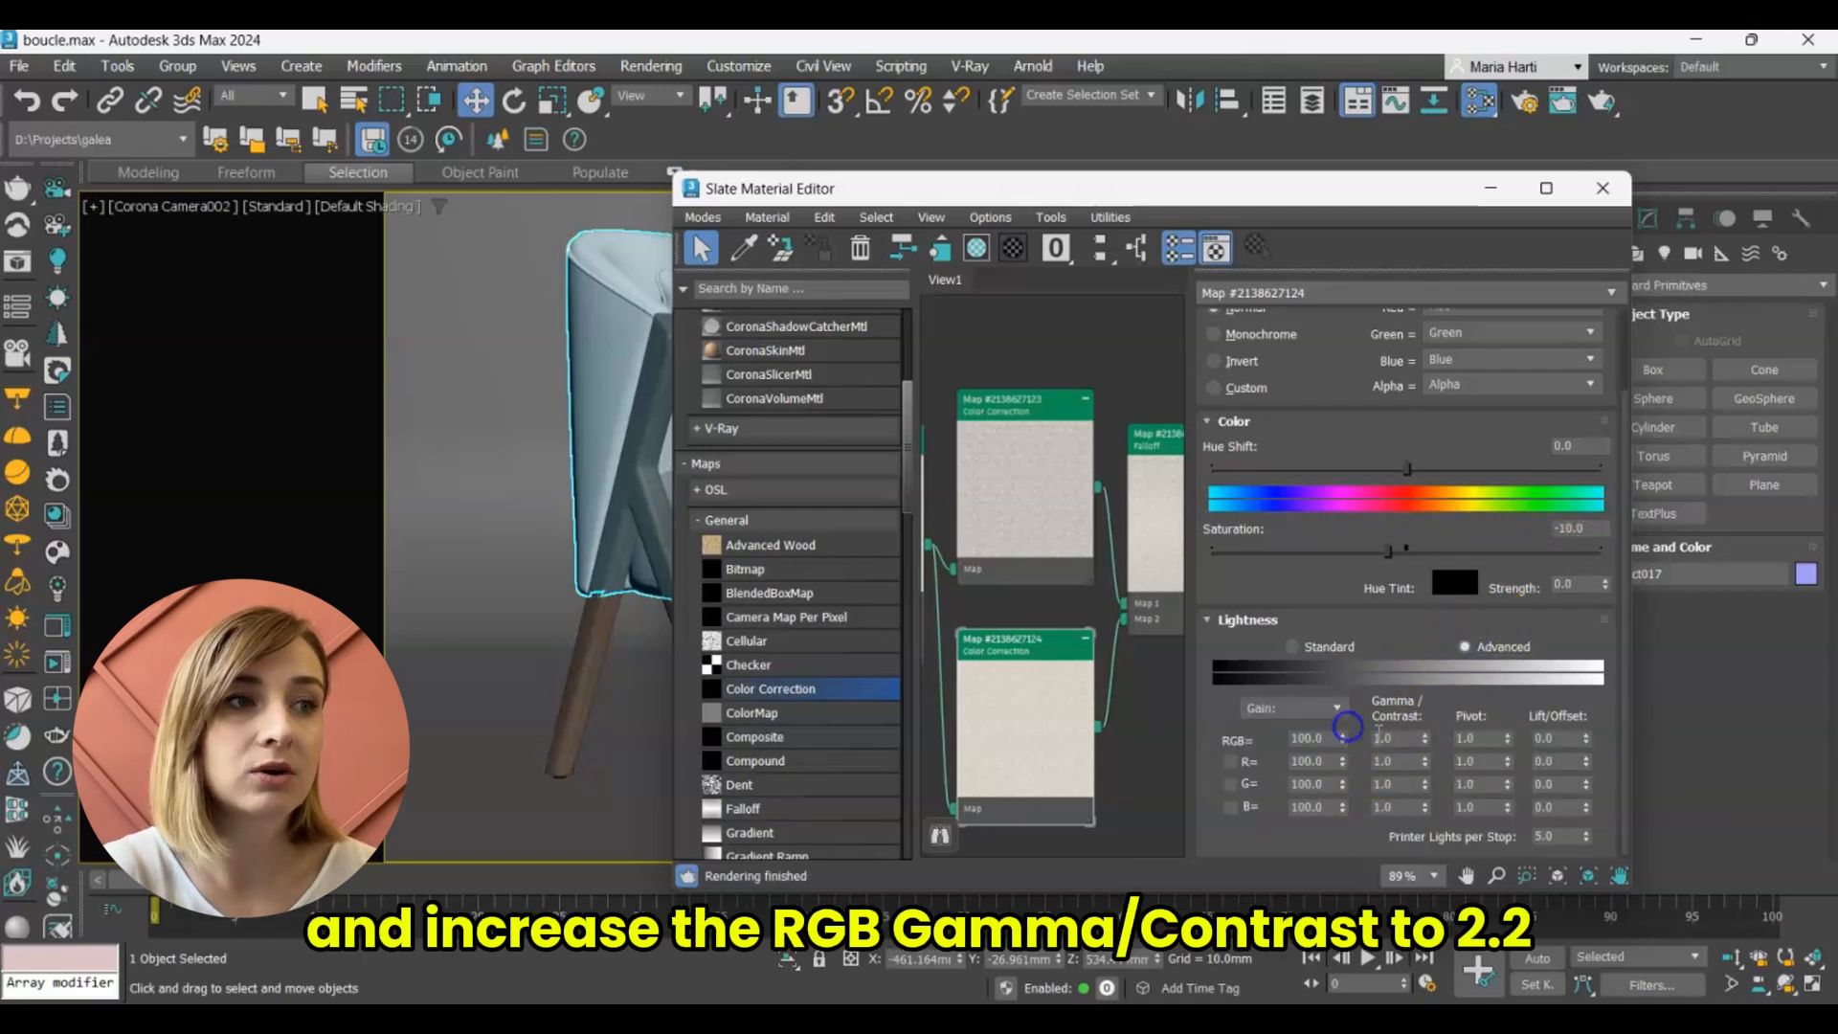
{"action": "type", "text": "2."}
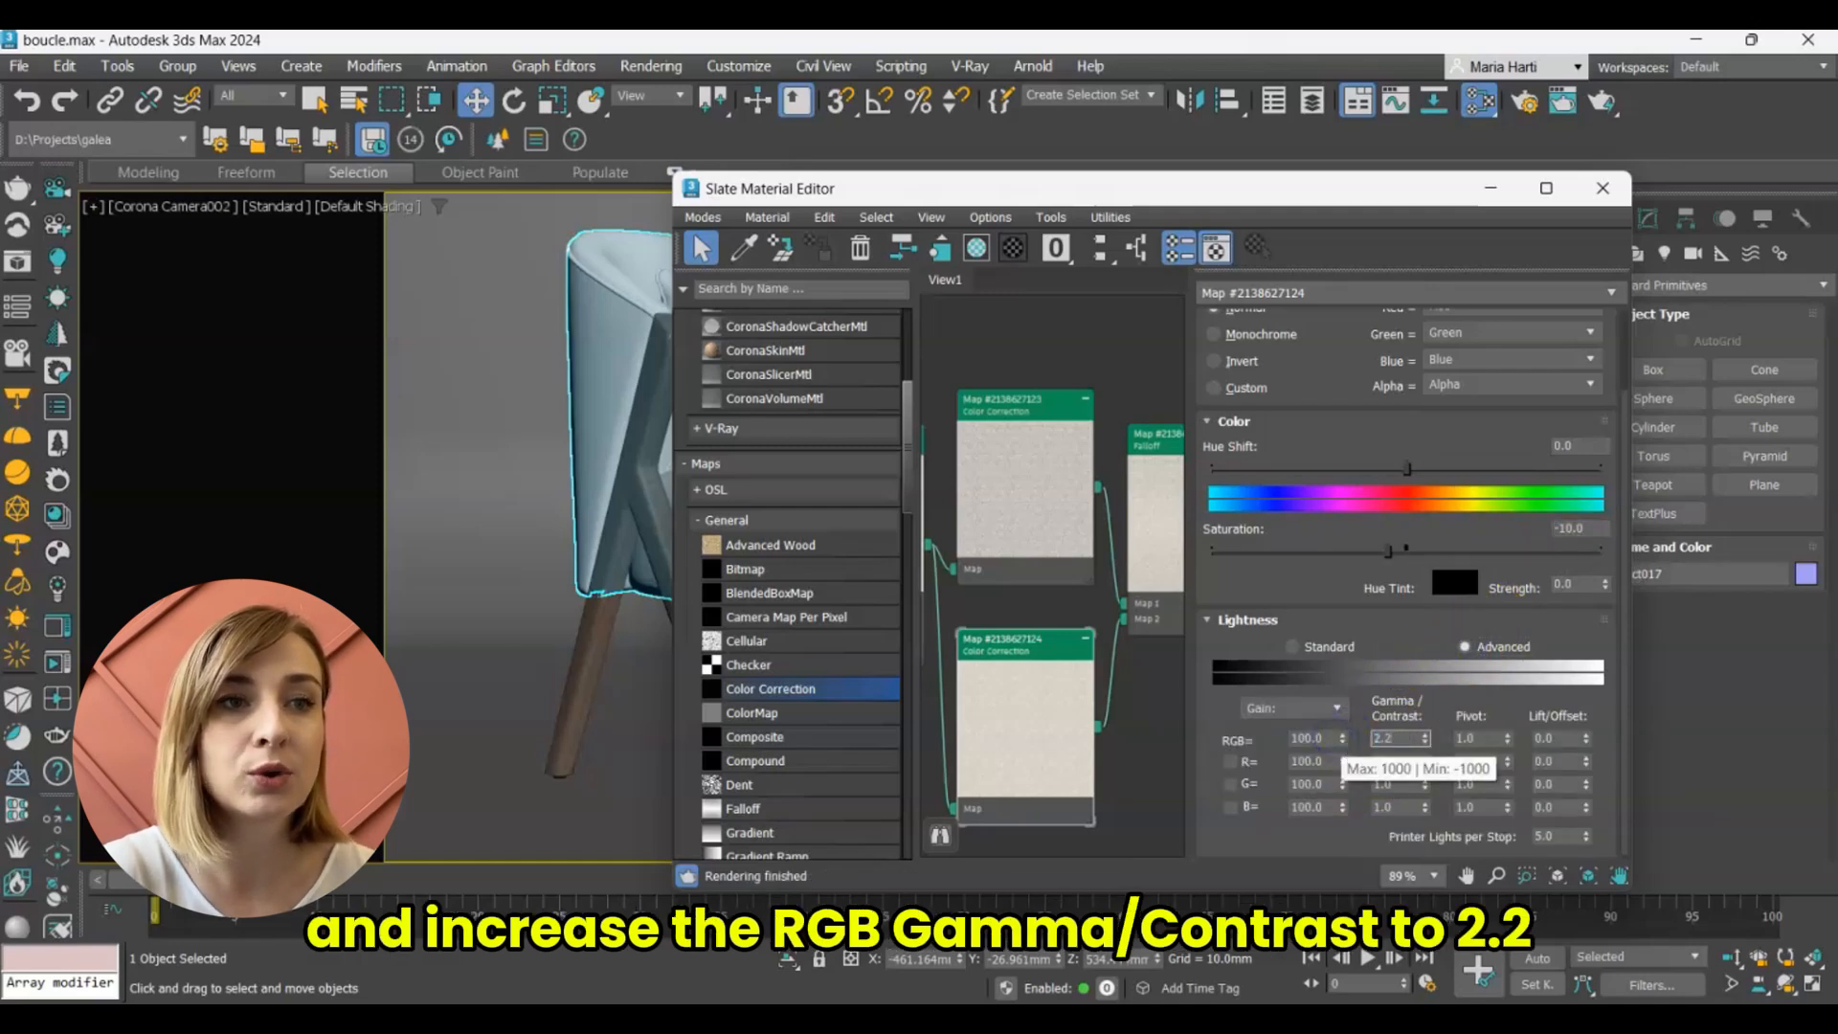
{"action": "type", "text": "2"}
{"action": "key", "text": "Return"}
Convert the start point of the Falloff mix curve to Bezier-Corner and bend the curve upward into a steep-starting arc.
{"action": "middle_click_drag", "start_coordinate": [1129, 774], "coordinate": [1027, 754]}
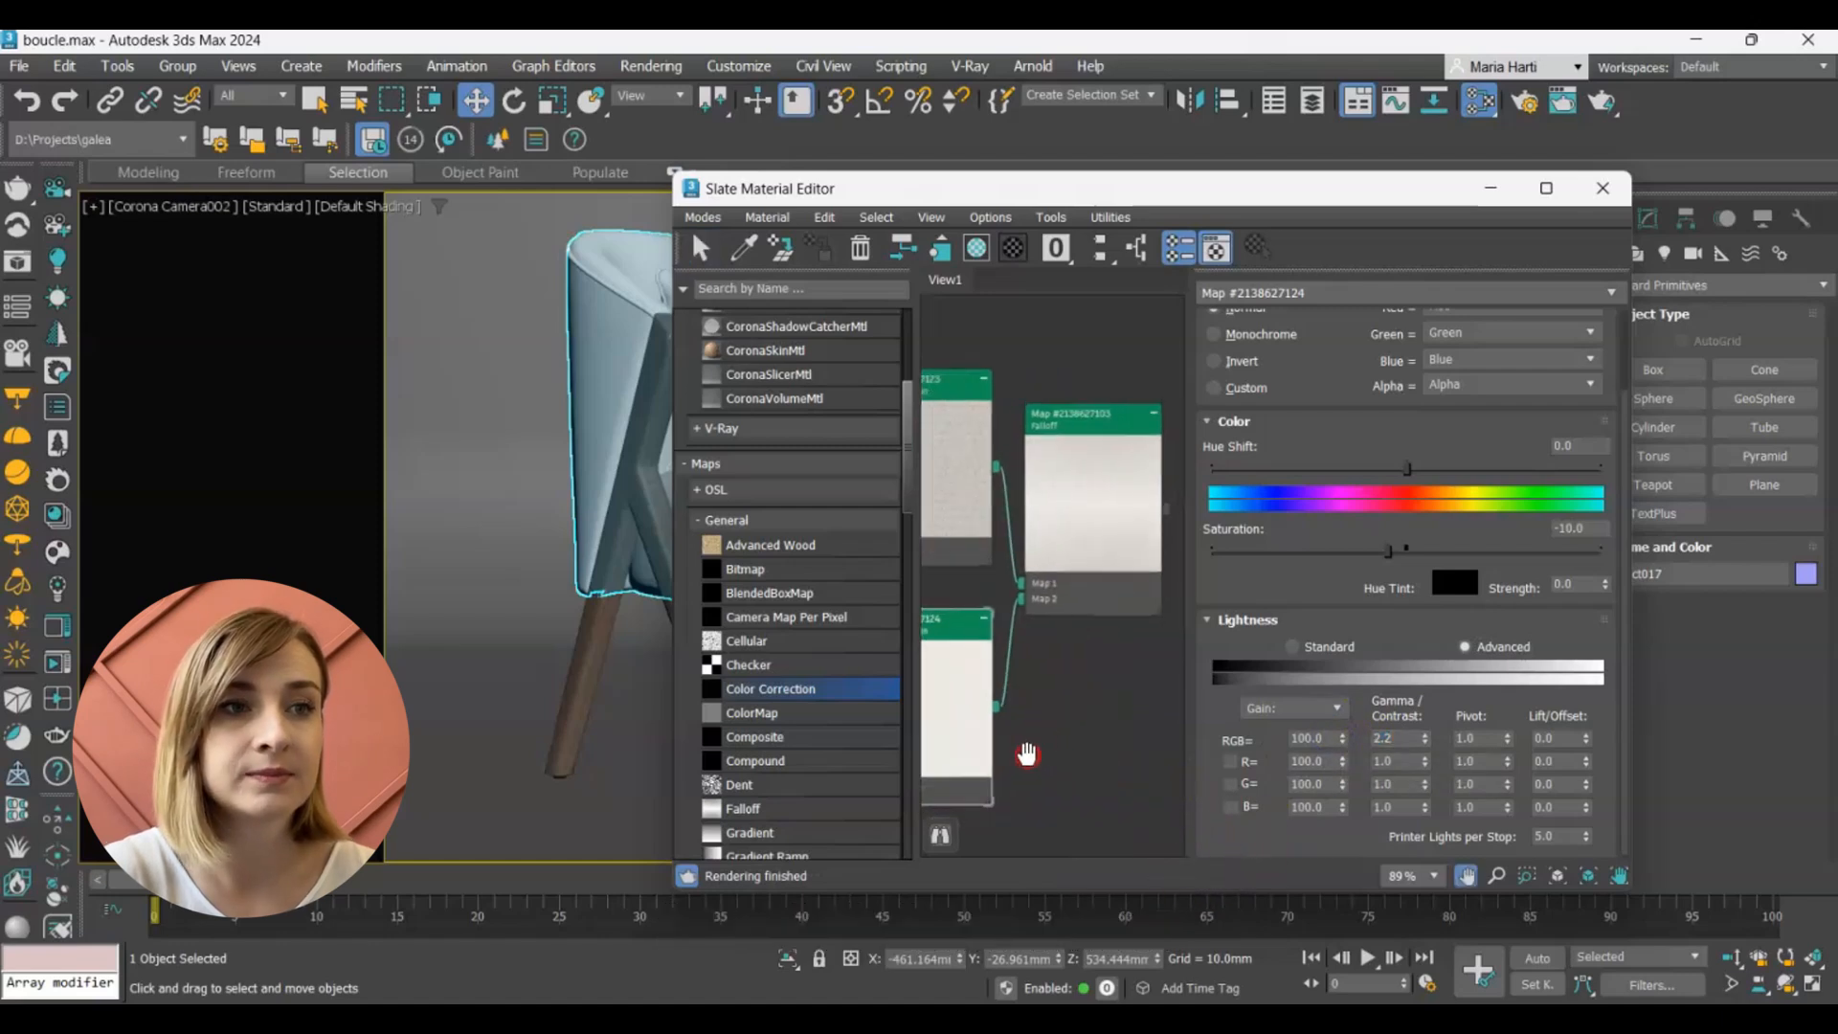
{"action": "scroll", "coordinate": [1067, 490], "scroll_direction": "up", "scroll_amount": 2}
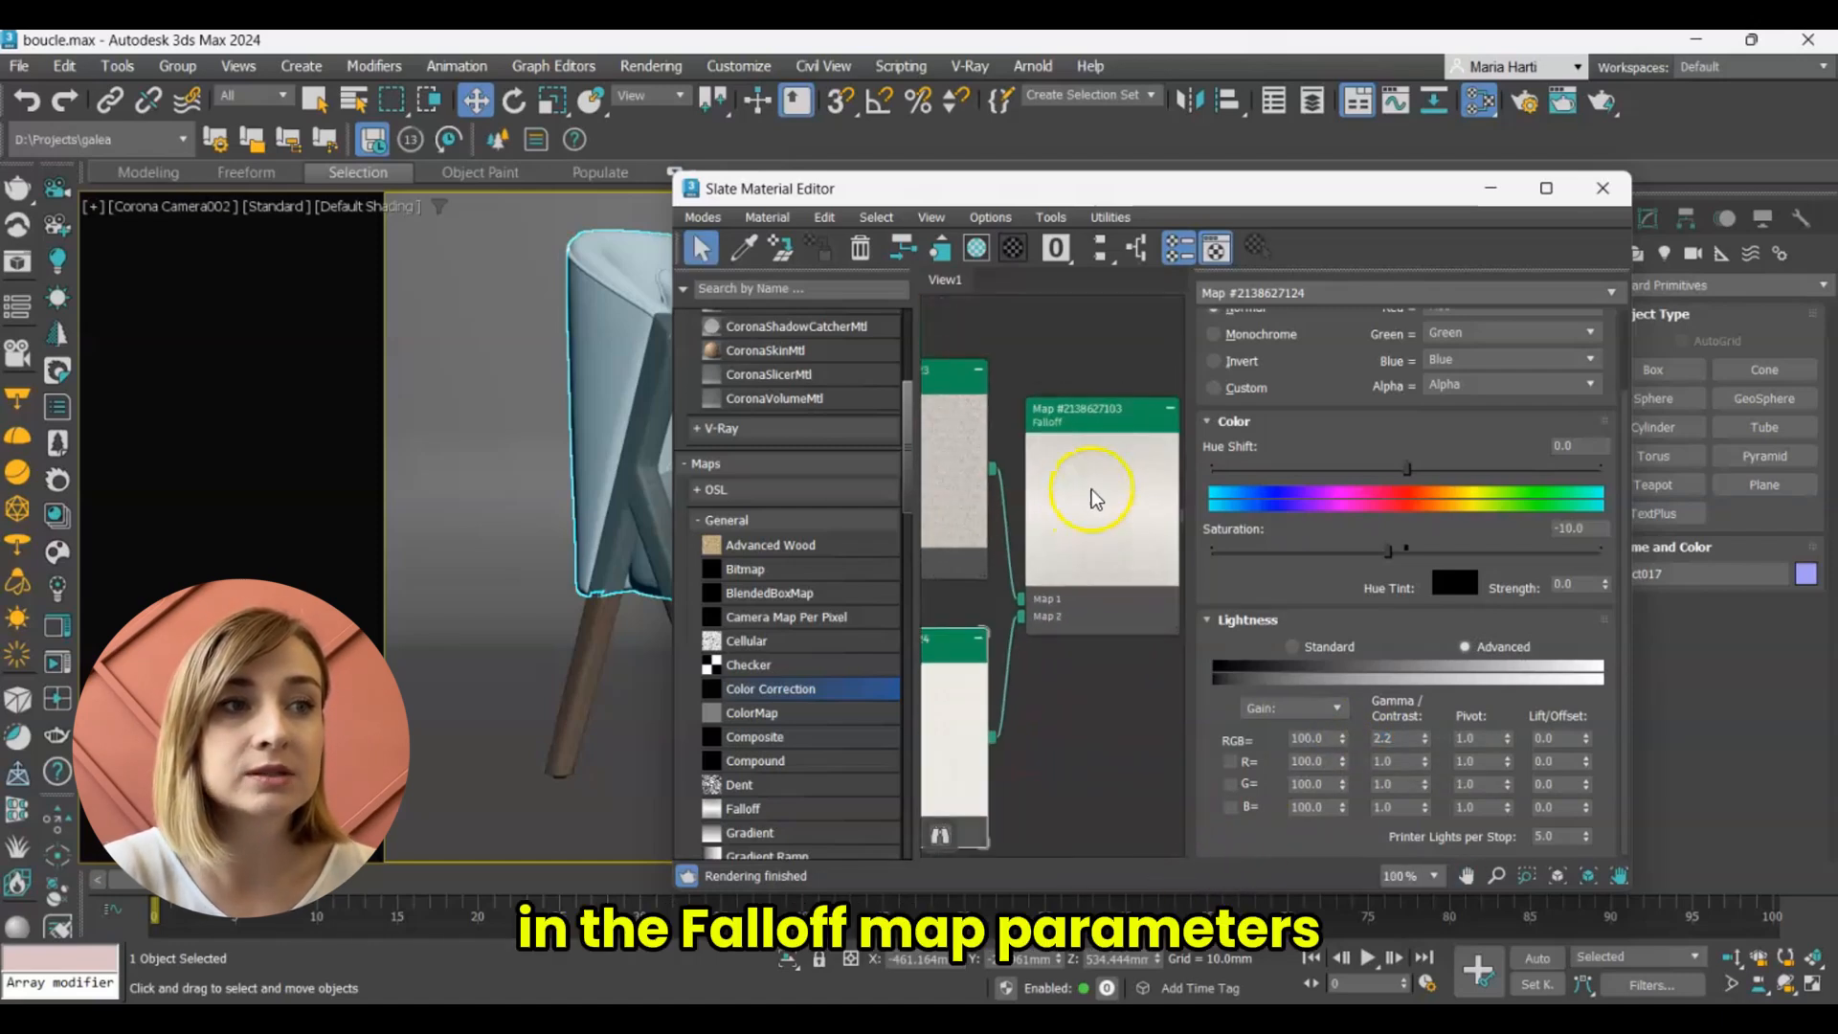
{"action": "left_click", "coordinate": [1094, 496]}
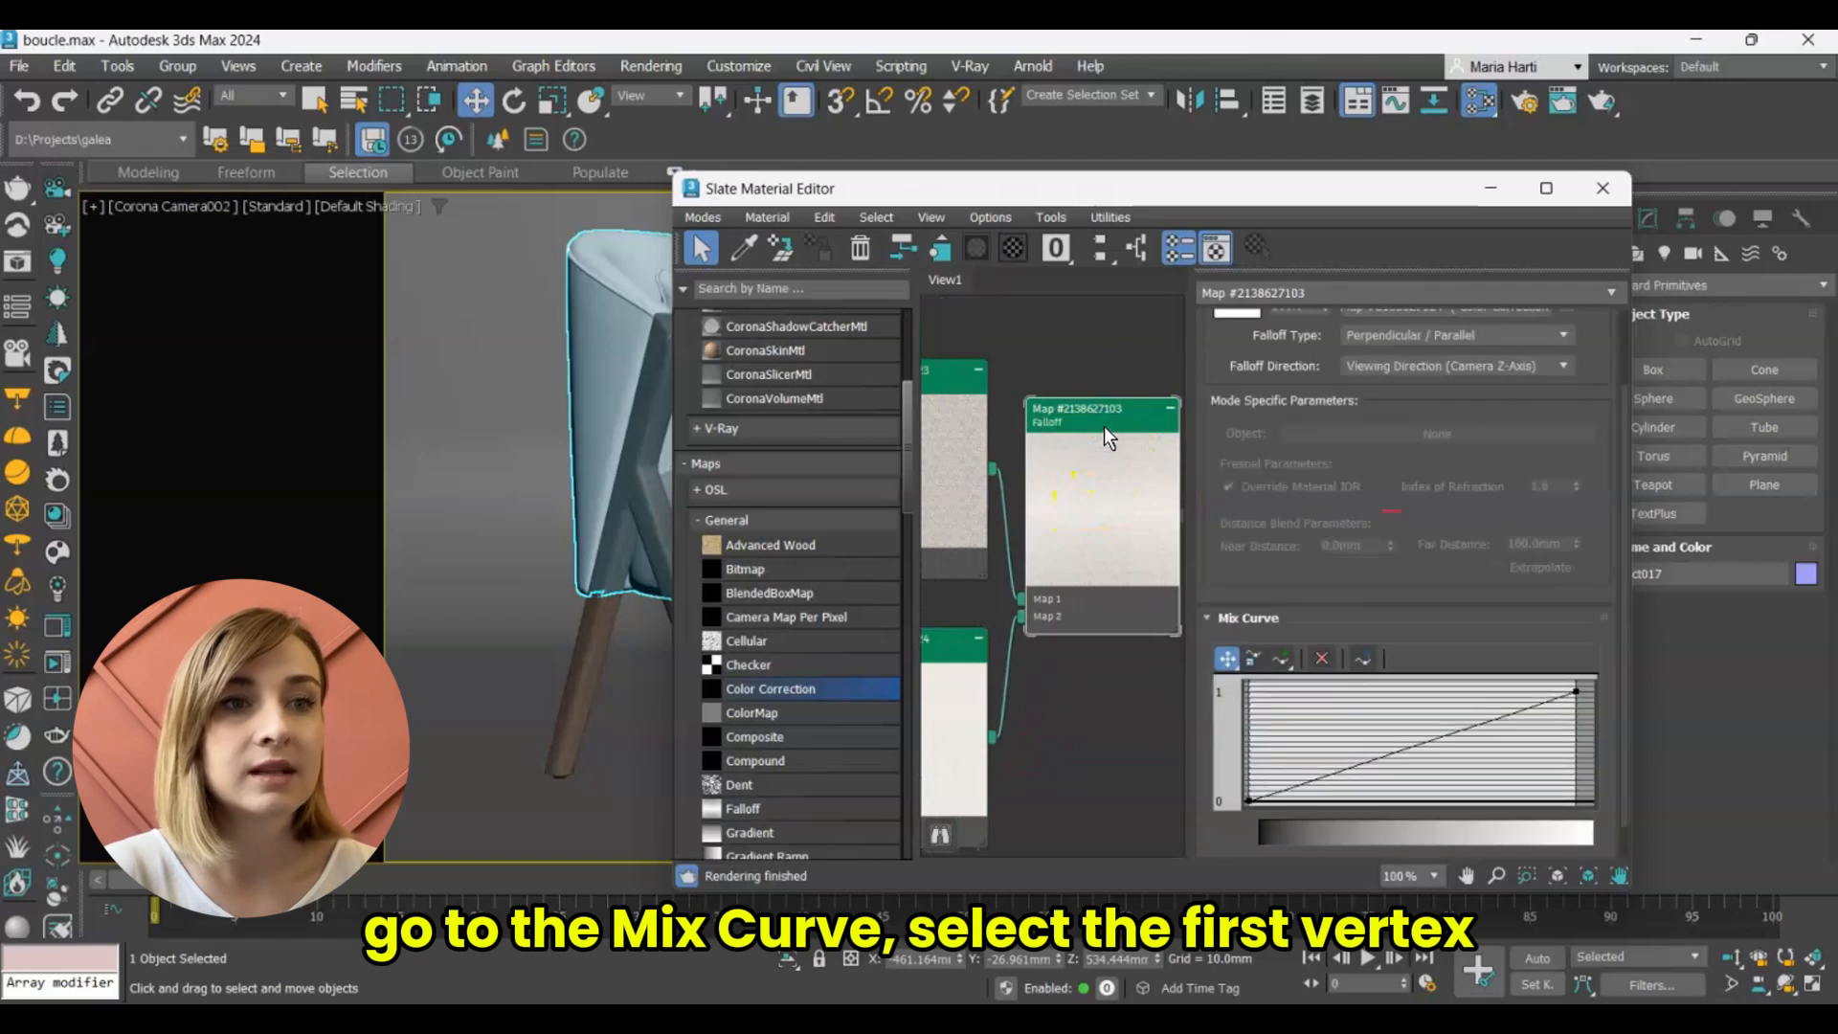
{"action": "right_click", "coordinate": [1250, 804]}
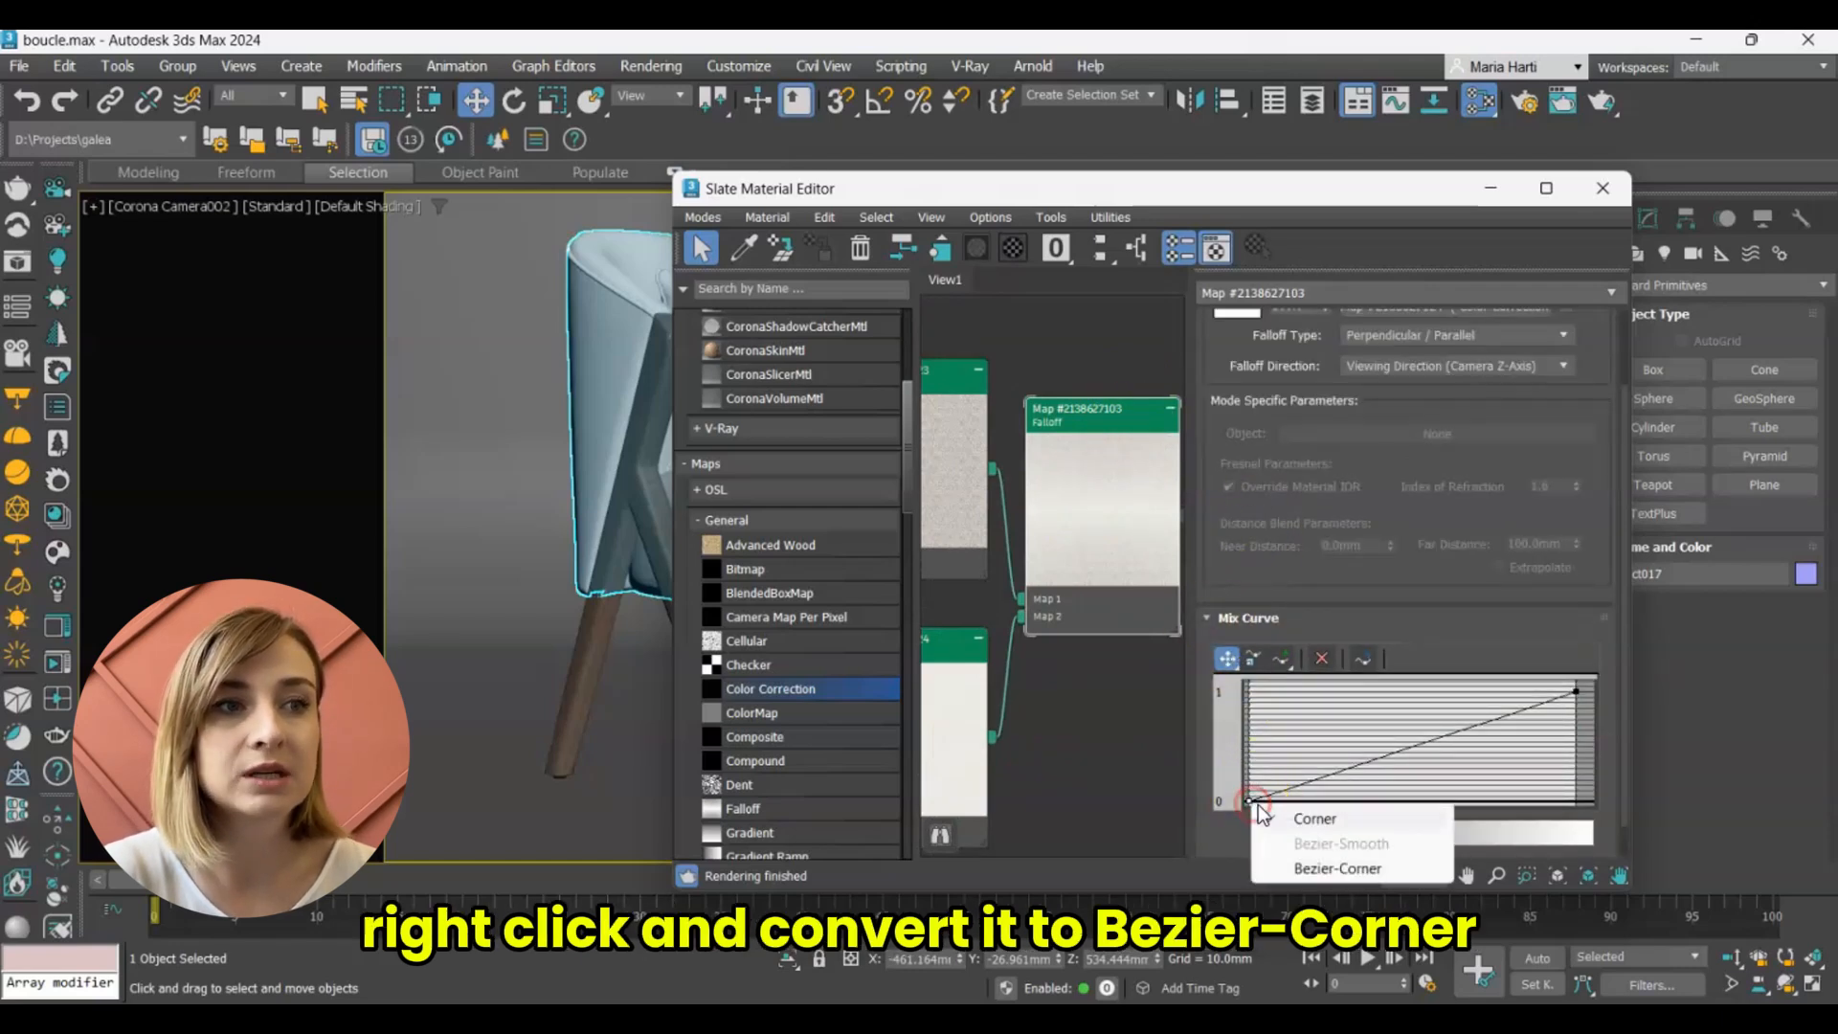
{"action": "left_click", "coordinate": [1307, 864]}
{"action": "left_click", "coordinate": [1329, 778]}
{"action": "left_click_drag", "start_coordinate": [1329, 778], "coordinate": [1241, 681]}
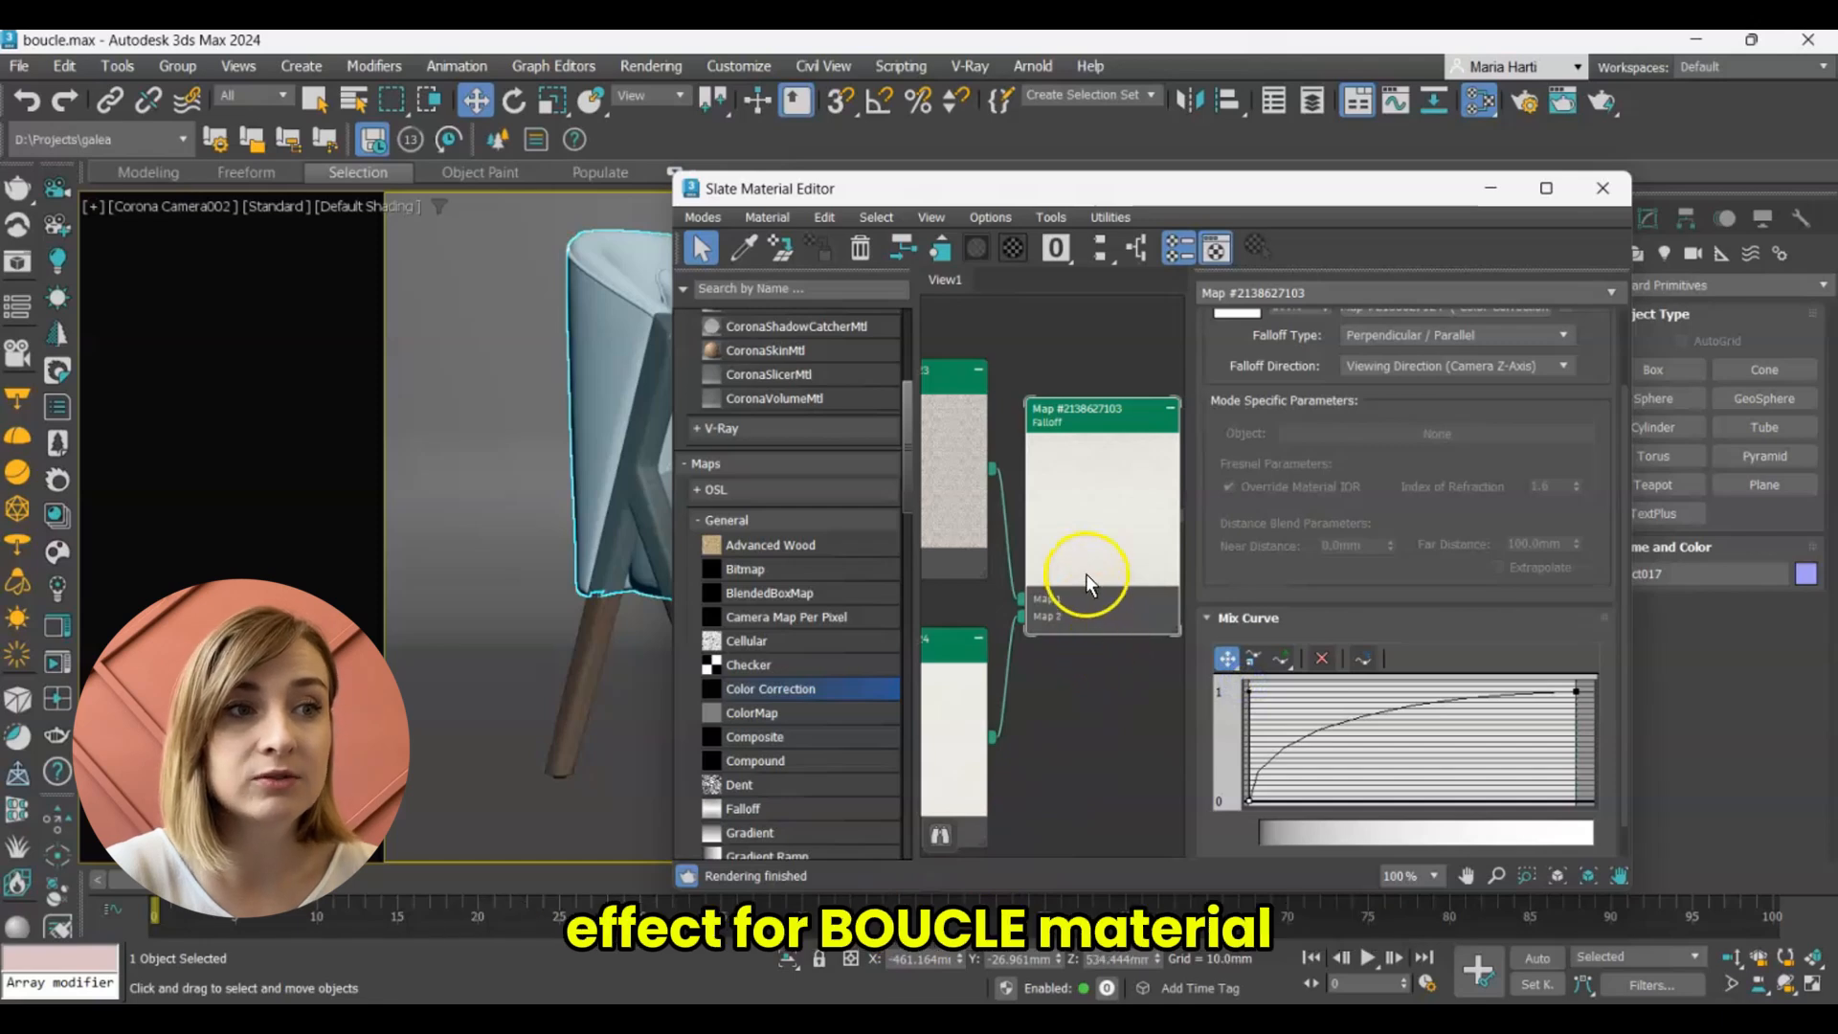
{"action": "scroll", "coordinate": [1091, 576], "scroll_direction": "up", "scroll_amount": 4}
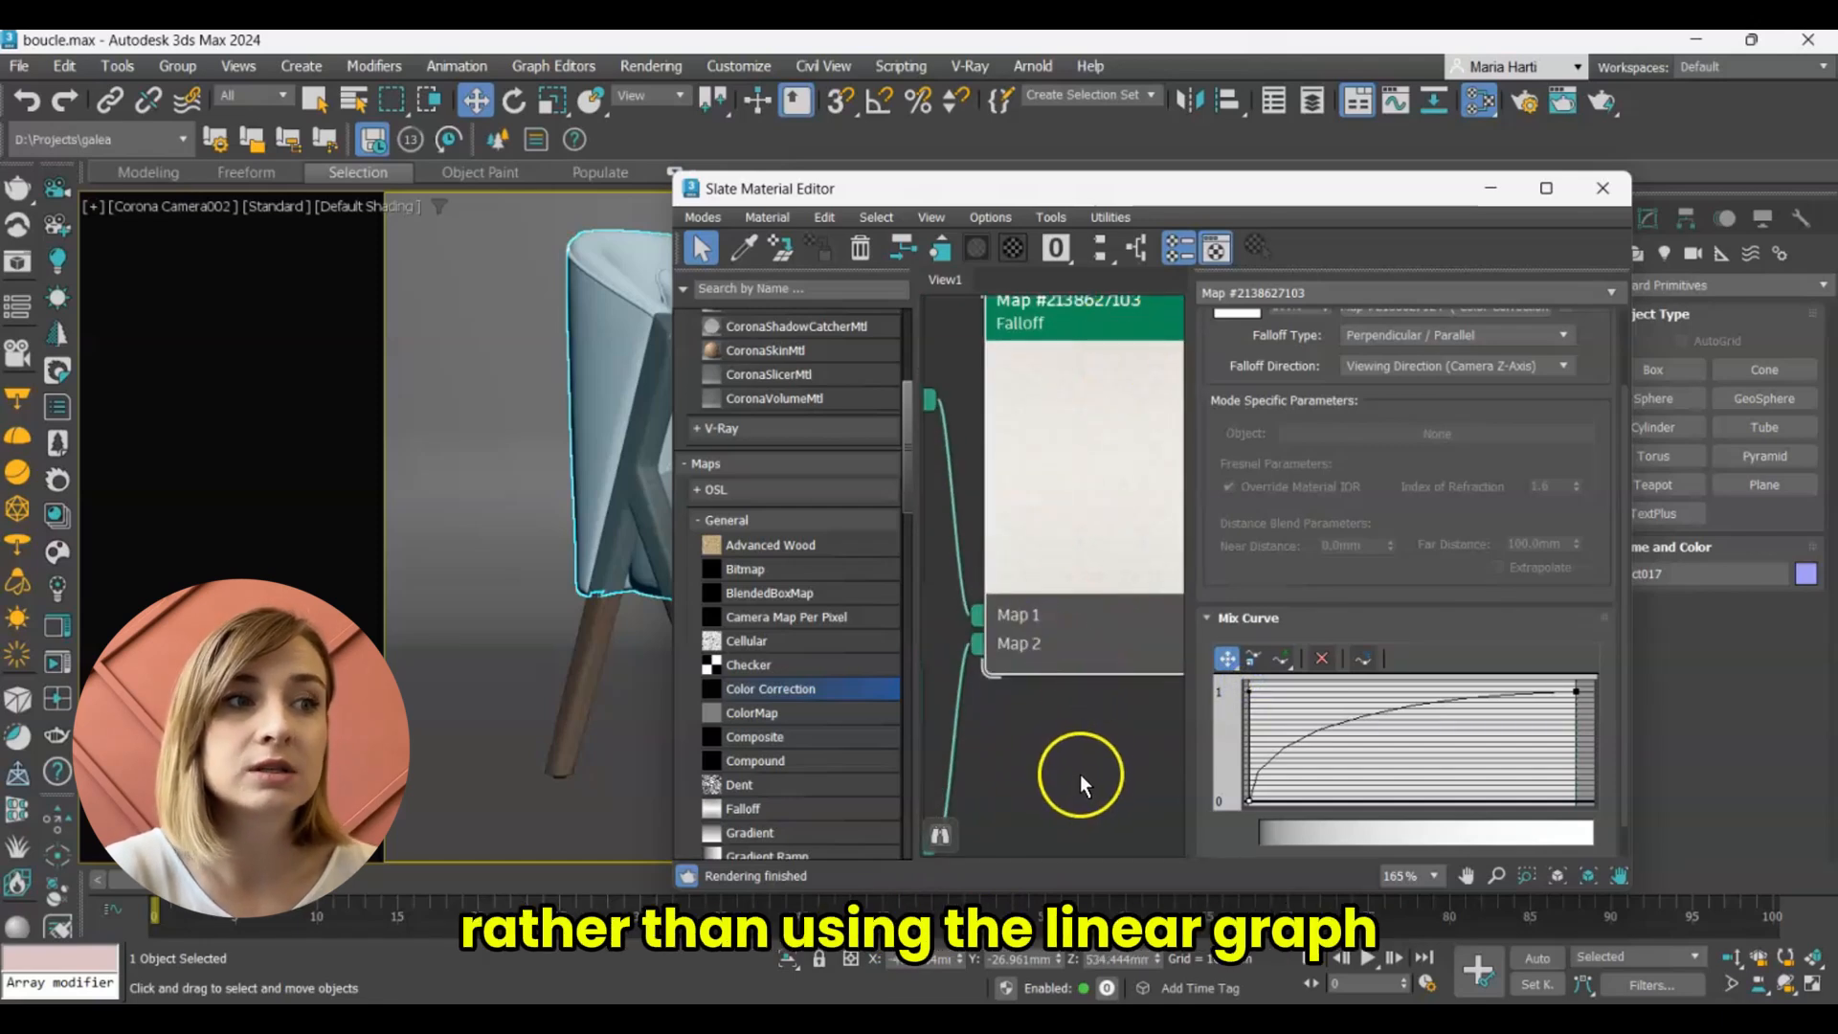
{"action": "scroll", "coordinate": [1065, 685], "scroll_direction": "down", "scroll_amount": 4}
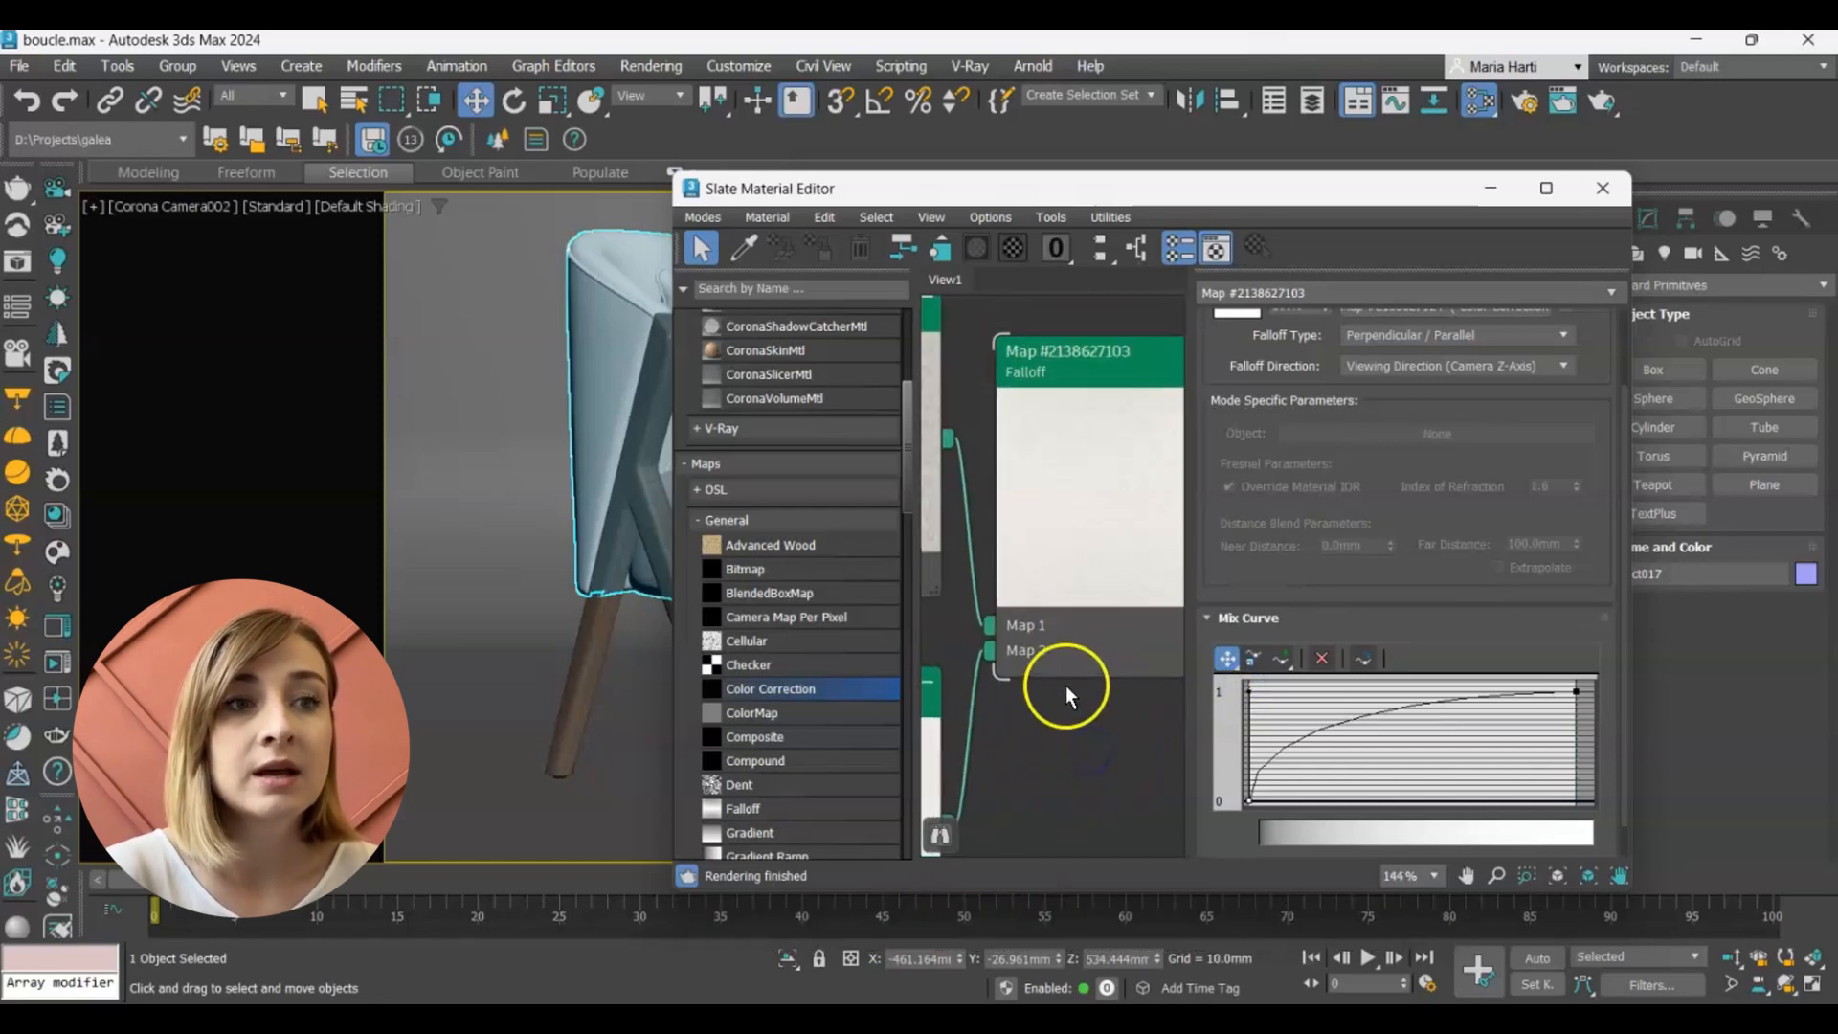
Connect the Falloff map to the Diffuse color input of the boucle CoronaLegacyMtl material.
{"action": "middle_click_drag", "start_coordinate": [1086, 674], "coordinate": [936, 672]}
{"action": "scroll", "coordinate": [1065, 645], "scroll_direction": "down", "scroll_amount": 5}
{"action": "middle_click_drag", "start_coordinate": [1065, 645], "coordinate": [1010, 610]}
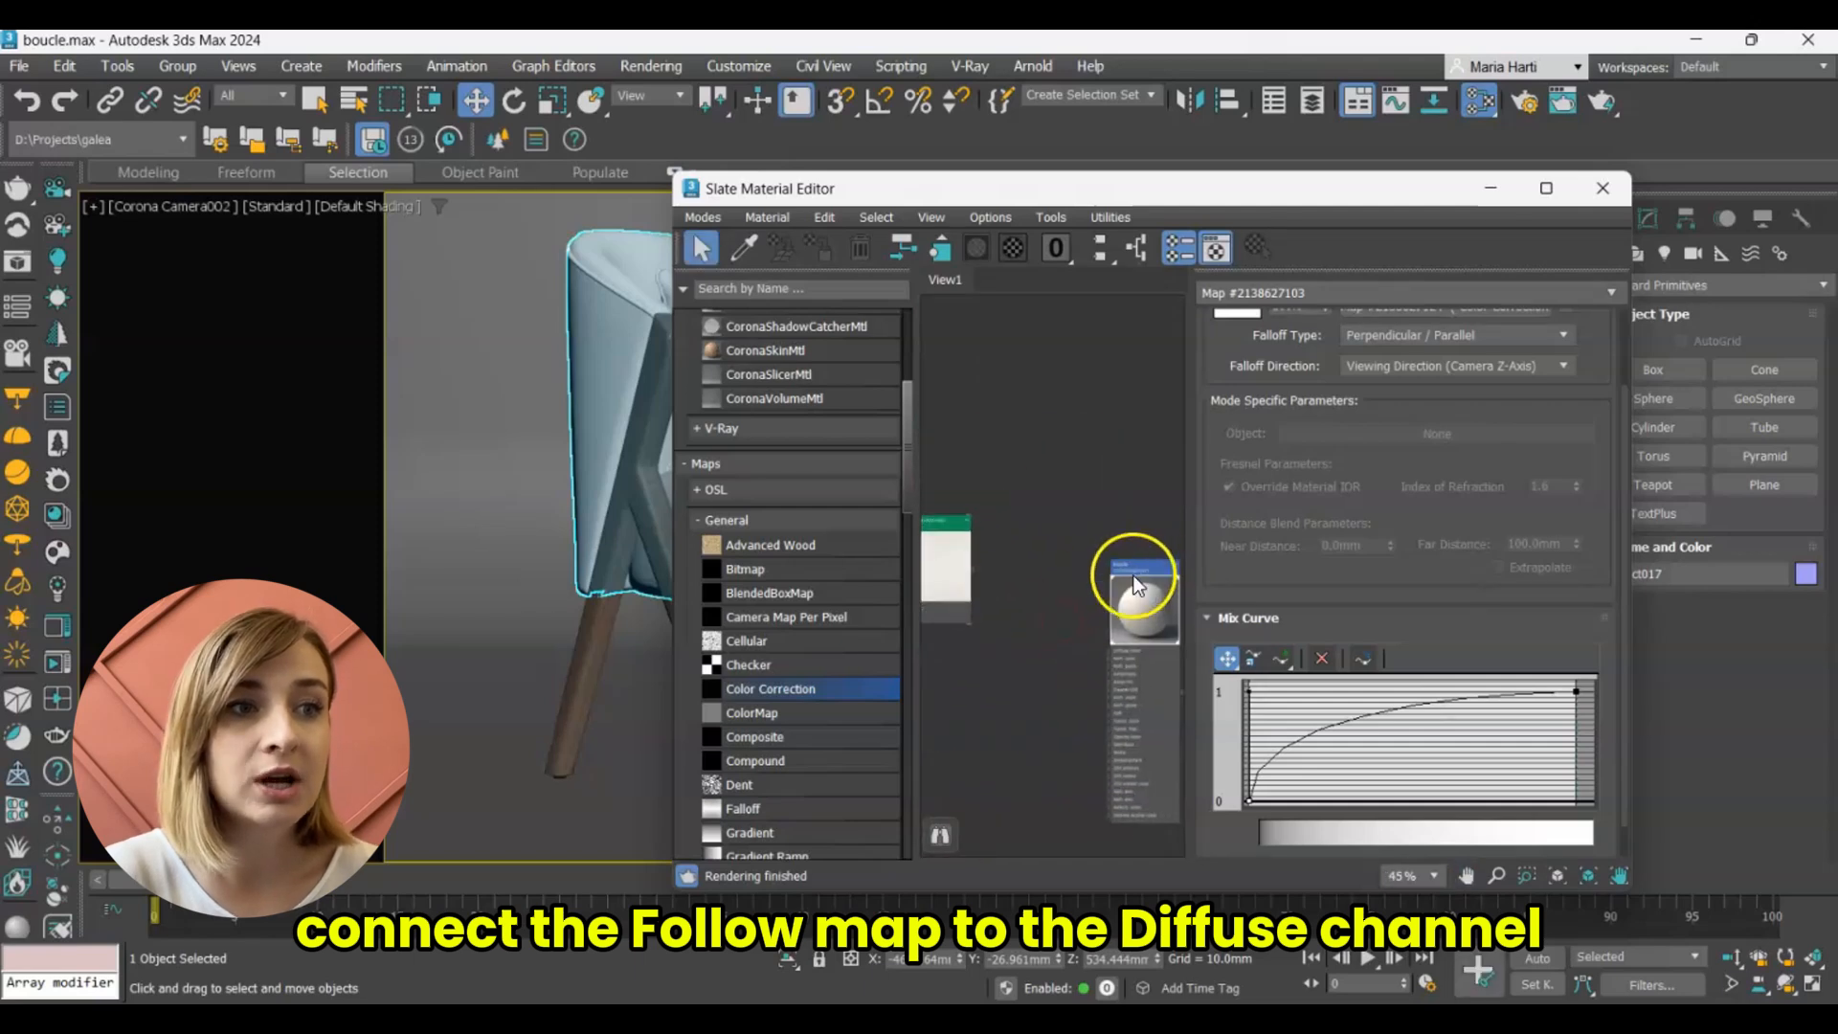
{"action": "left_click_drag", "start_coordinate": [1136, 578], "coordinate": [1053, 538]}
{"action": "scroll", "coordinate": [963, 578], "scroll_direction": "up", "scroll_amount": 5}
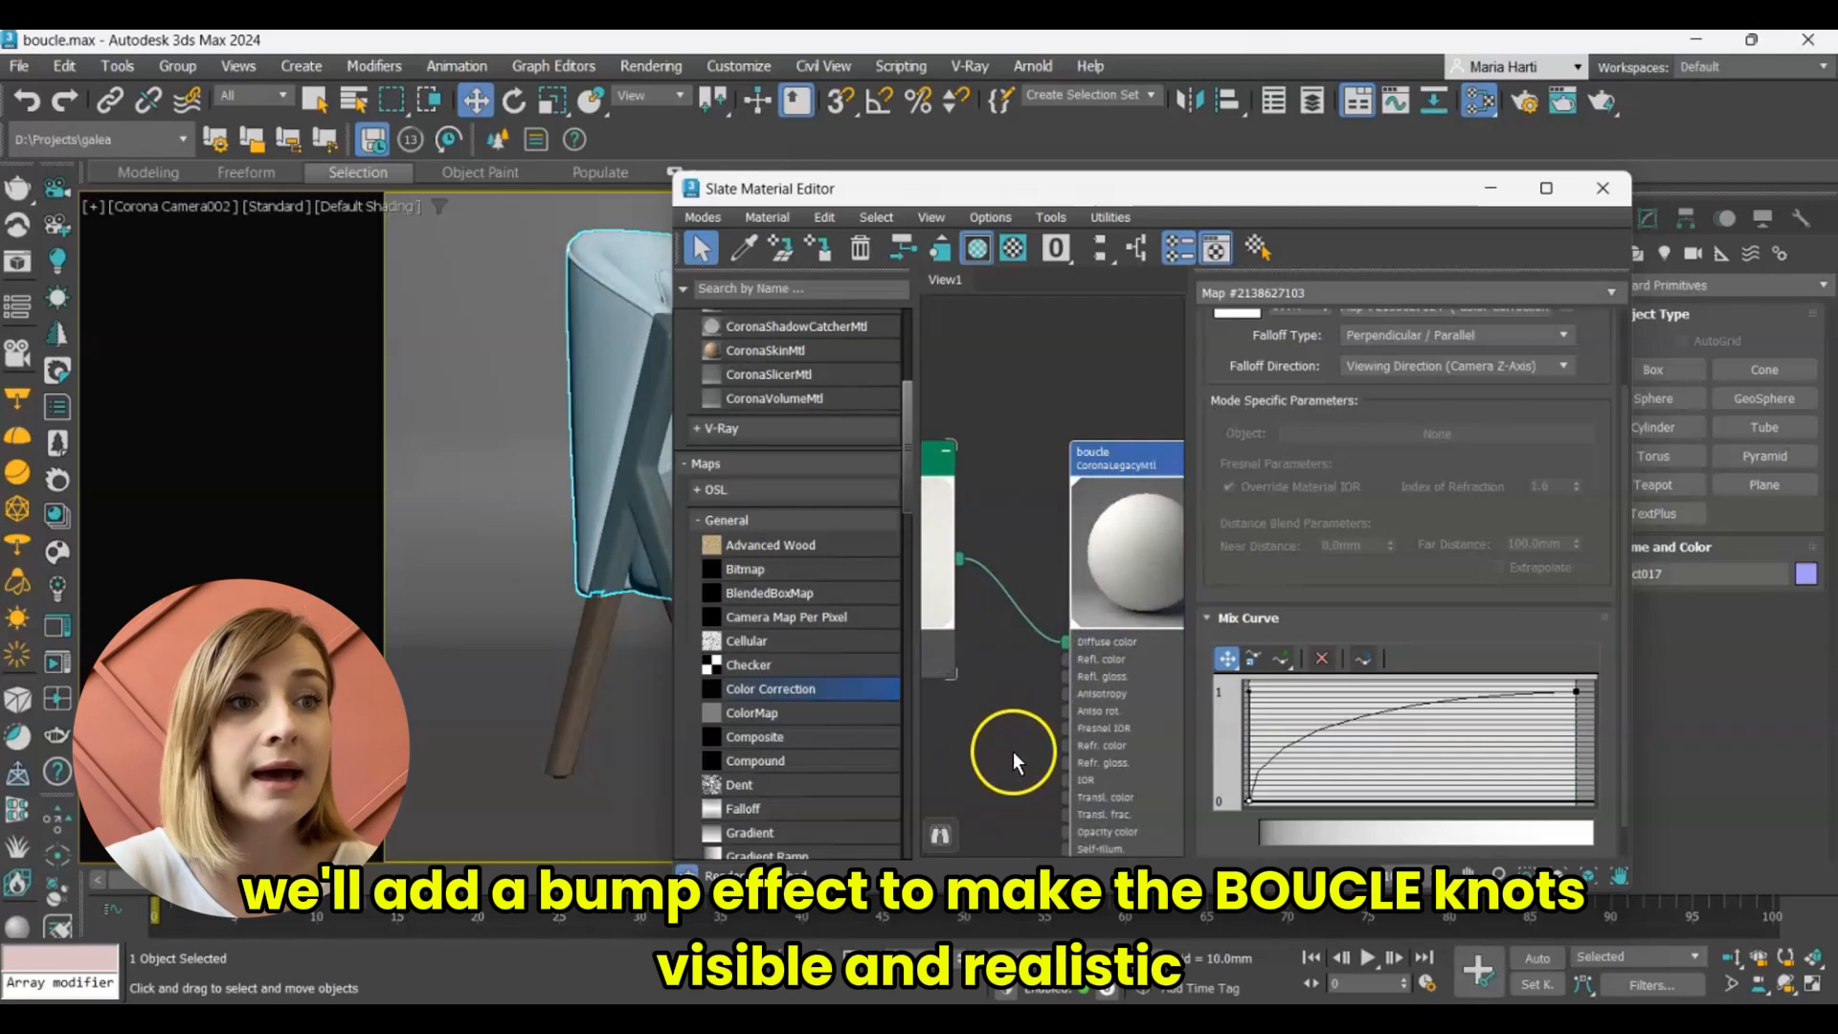
Add a CoronaNormal map and connect it to the Bump input of the boucle material.
{"action": "middle_click_drag", "start_coordinate": [1013, 753], "coordinate": [1168, 568]}
{"action": "scroll", "coordinate": [1068, 515], "scroll_direction": "down", "scroll_amount": 3}
{"action": "middle_click_drag", "start_coordinate": [1026, 693], "coordinate": [994, 438]}
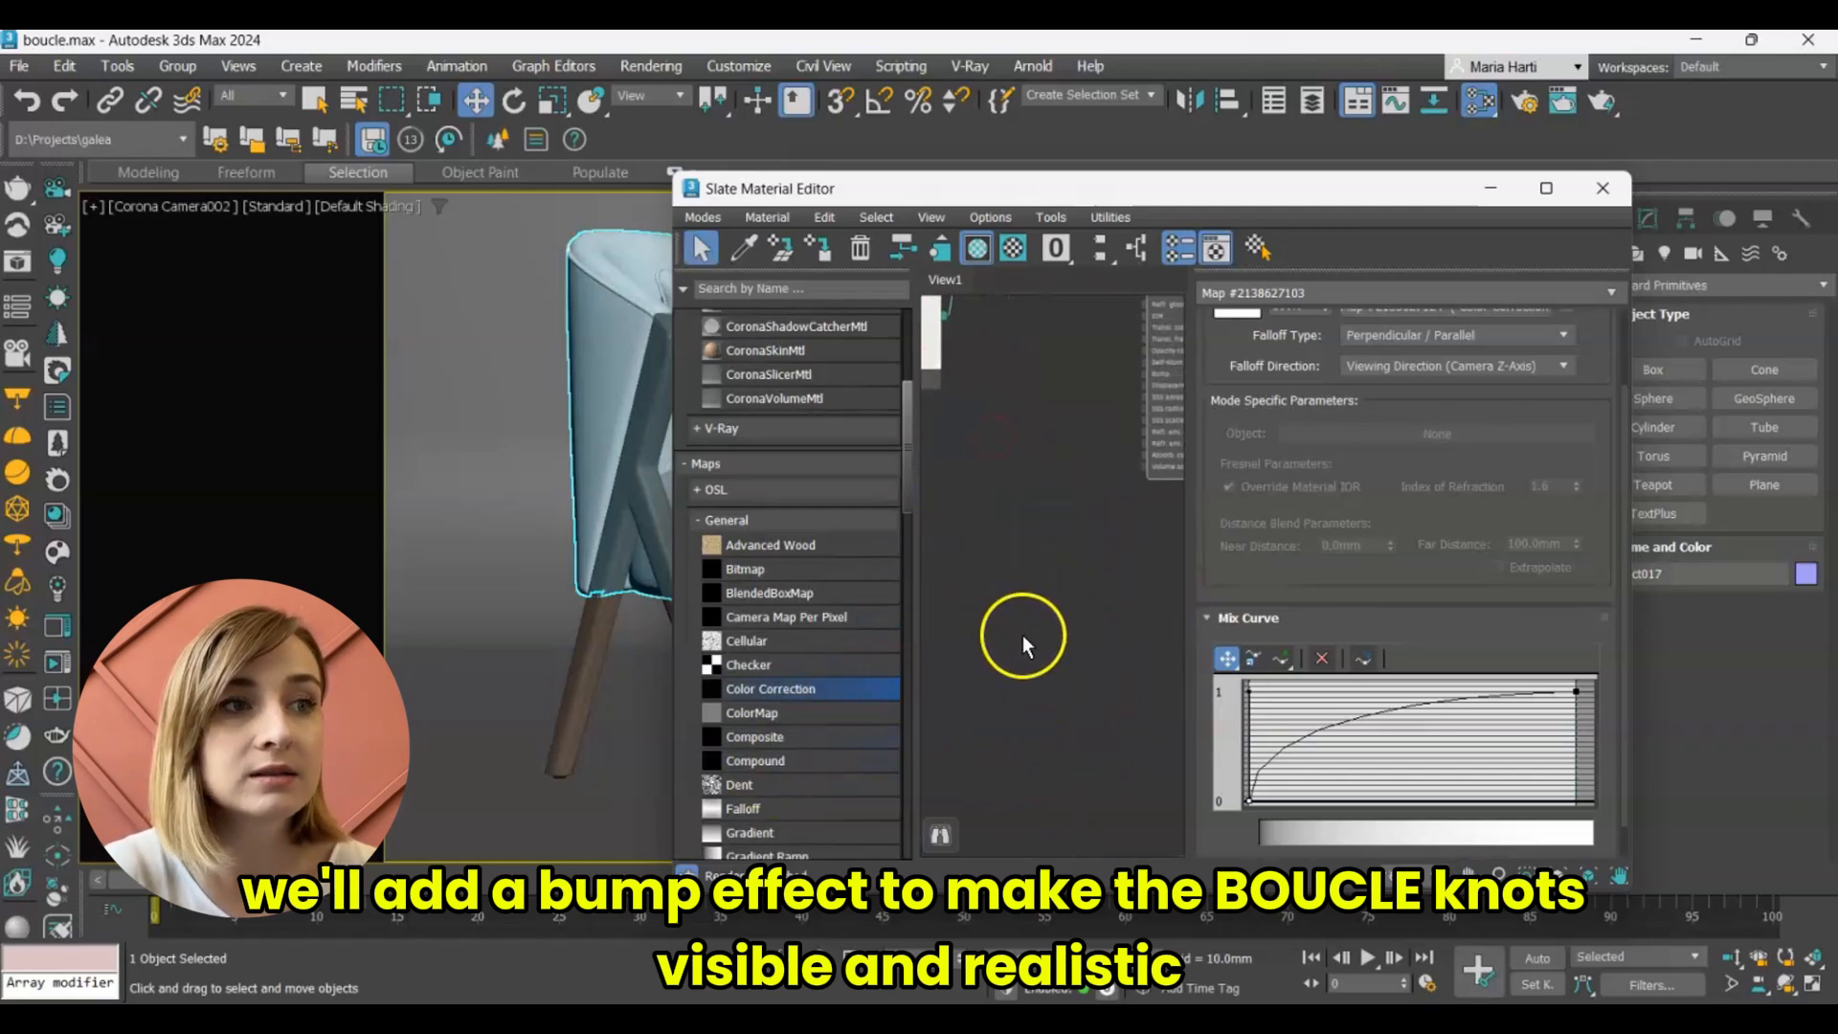
{"action": "scroll", "coordinate": [1165, 446], "scroll_direction": "up", "scroll_amount": 5}
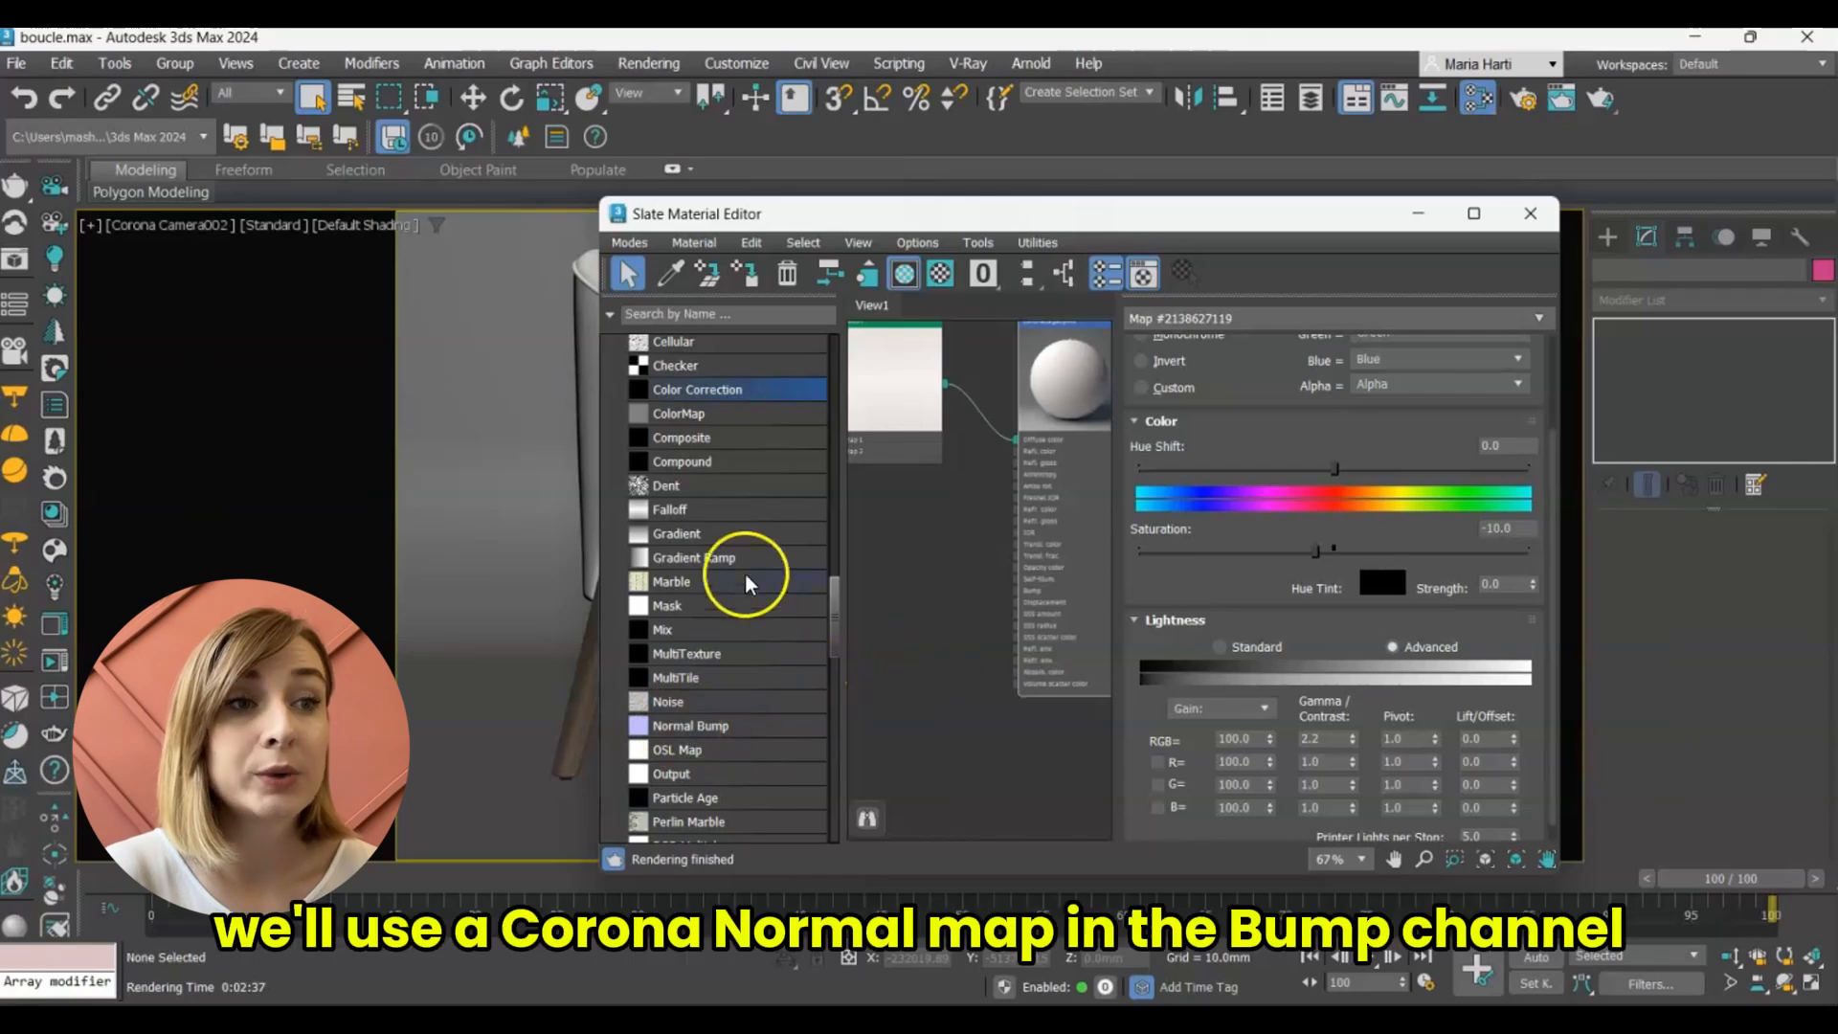
{"action": "scroll", "coordinate": [745, 582], "scroll_direction": "up", "scroll_amount": 1}
{"action": "scroll", "coordinate": [727, 612], "scroll_direction": "down", "scroll_amount": 15}
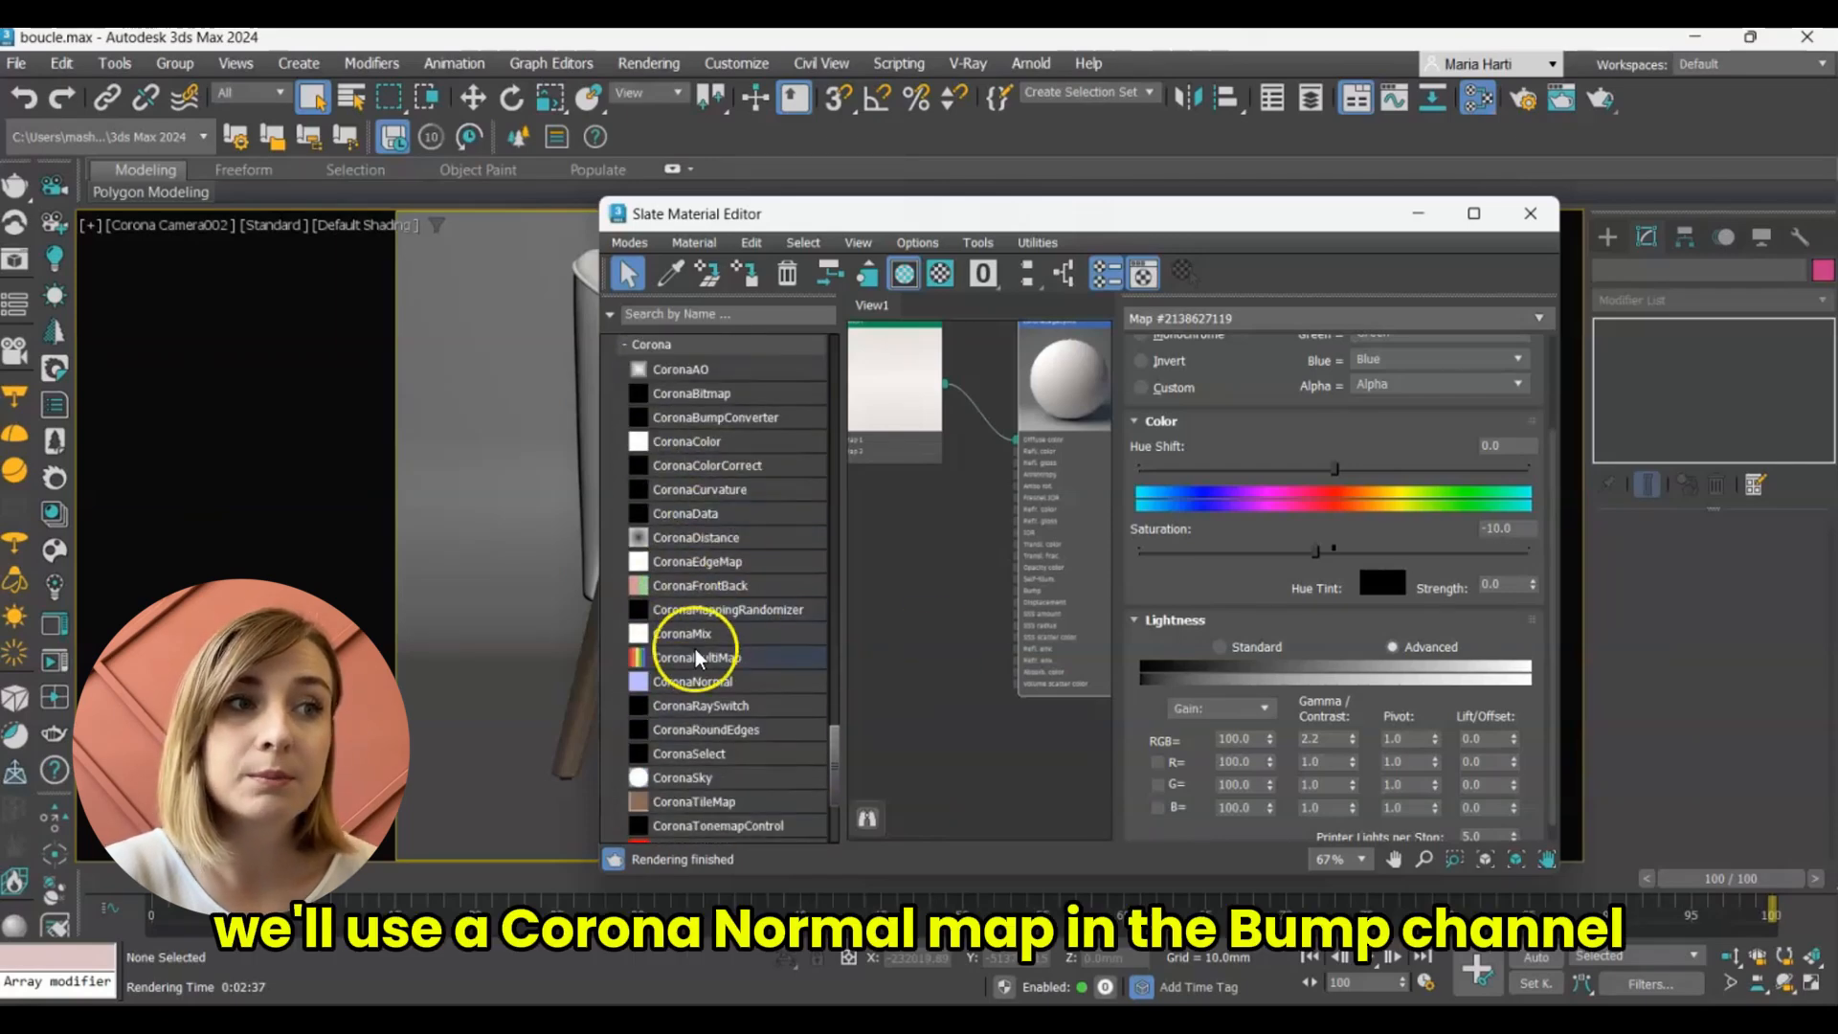
{"action": "left_click_drag", "start_coordinate": [694, 680], "coordinate": [1017, 591]}
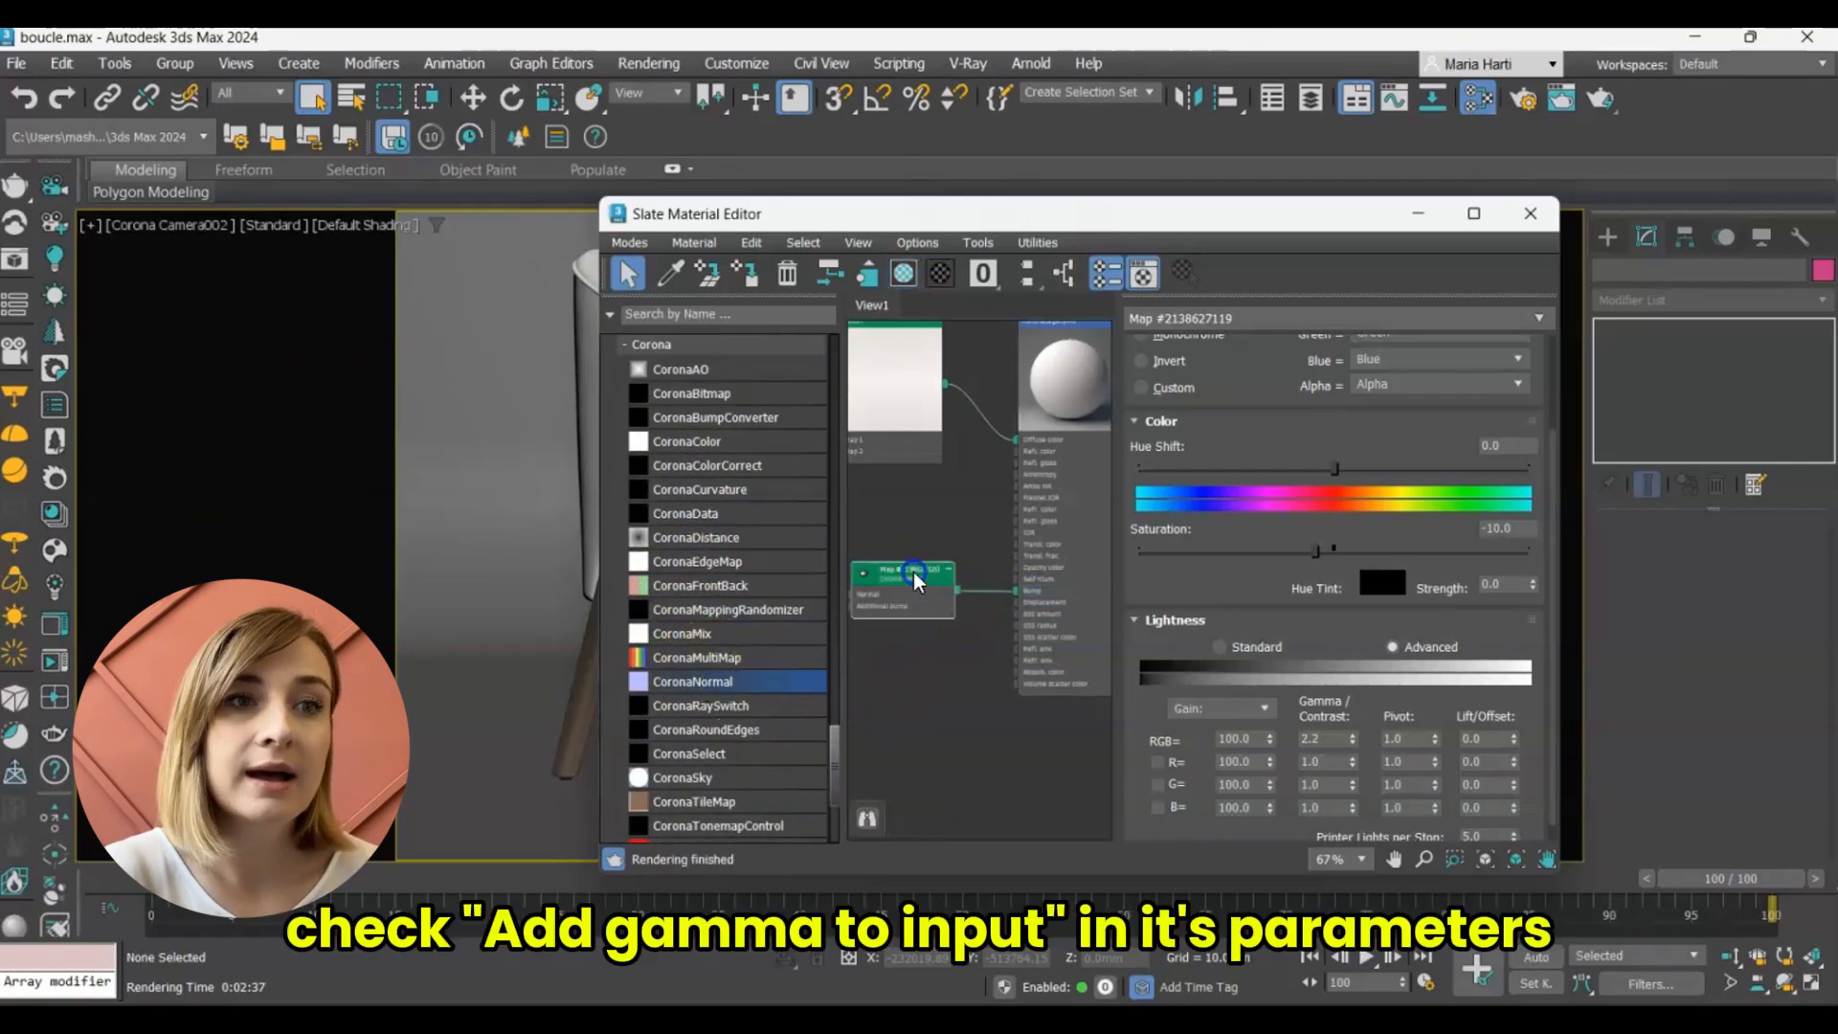
Enable Add gamma to input on the CoronaNormal map and place its node lower, clear of the Color Correction nodes.
{"action": "double_click", "coordinate": [914, 577]}
{"action": "left_click", "coordinate": [1371, 406]}
{"action": "middle_click_drag", "start_coordinate": [842, 616], "coordinate": [1053, 658]}
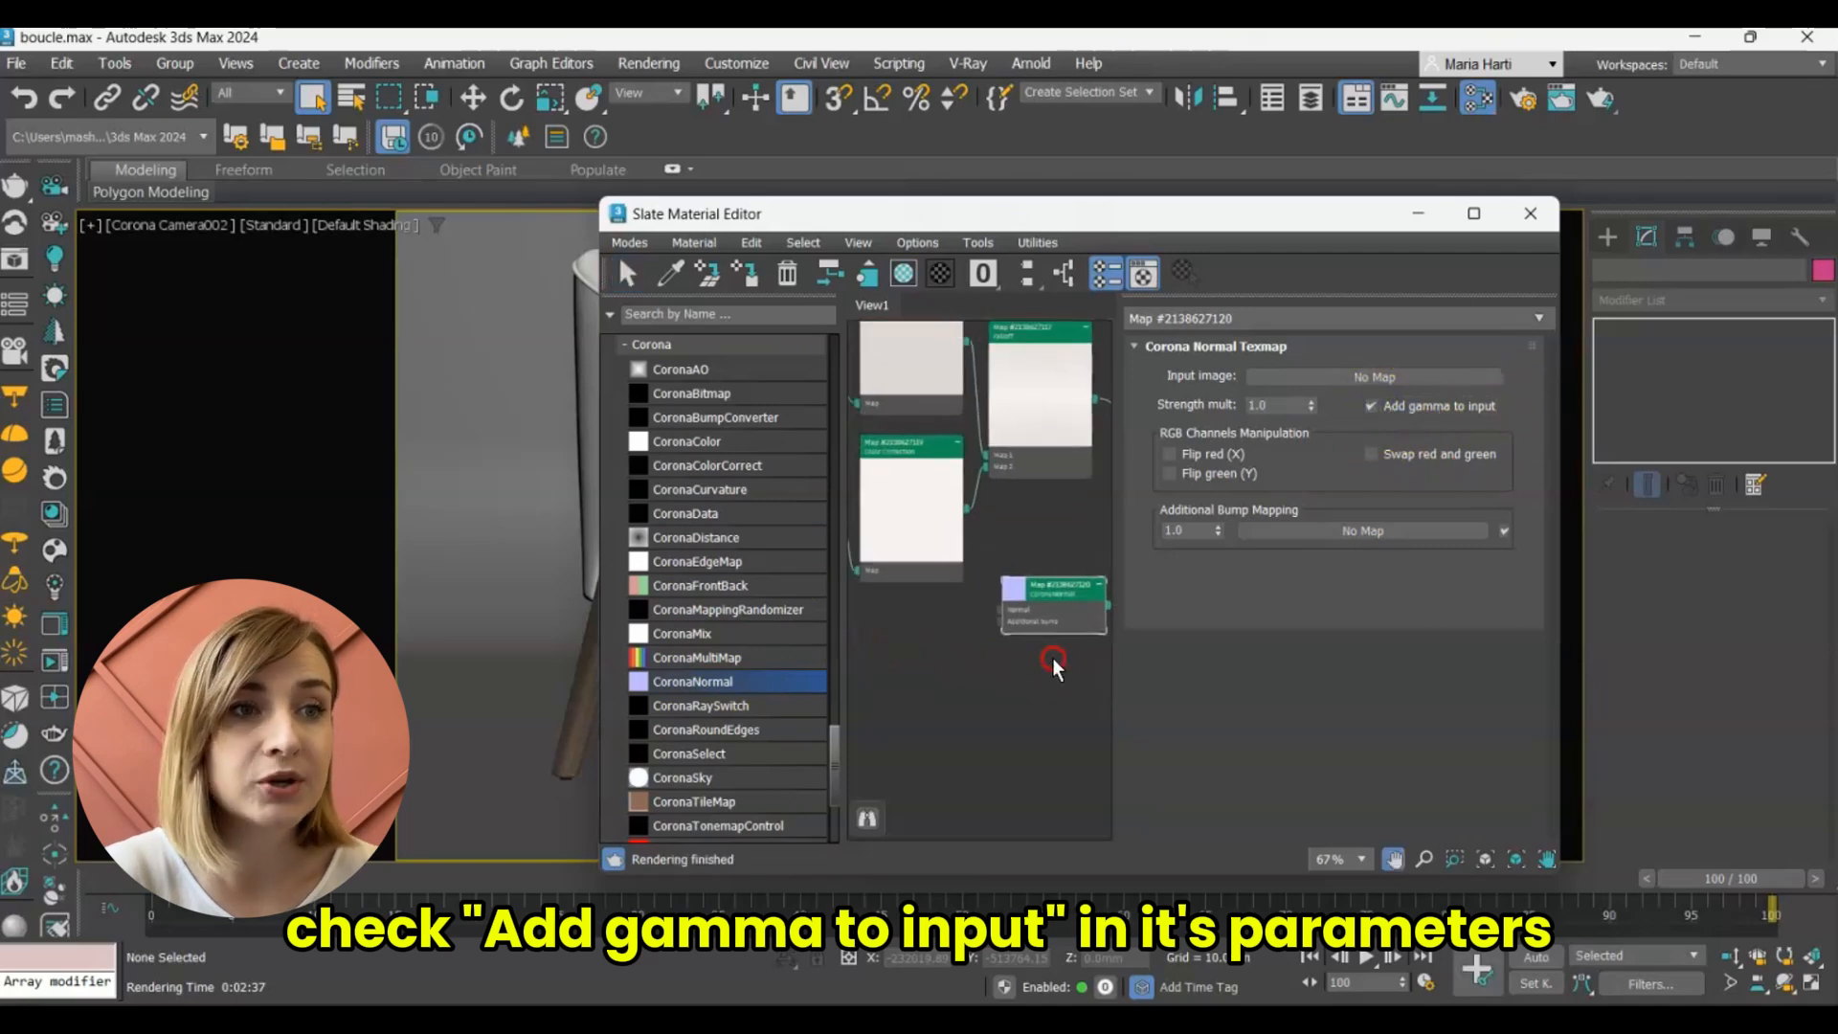
{"action": "left_click_drag", "start_coordinate": [1024, 713], "coordinate": [1041, 730]}
Add a Bitmap with boucle_normal.jpg to the Normal input of the CoronaNormal map.
{"action": "scroll", "coordinate": [709, 636], "scroll_direction": "up", "scroll_amount": 15}
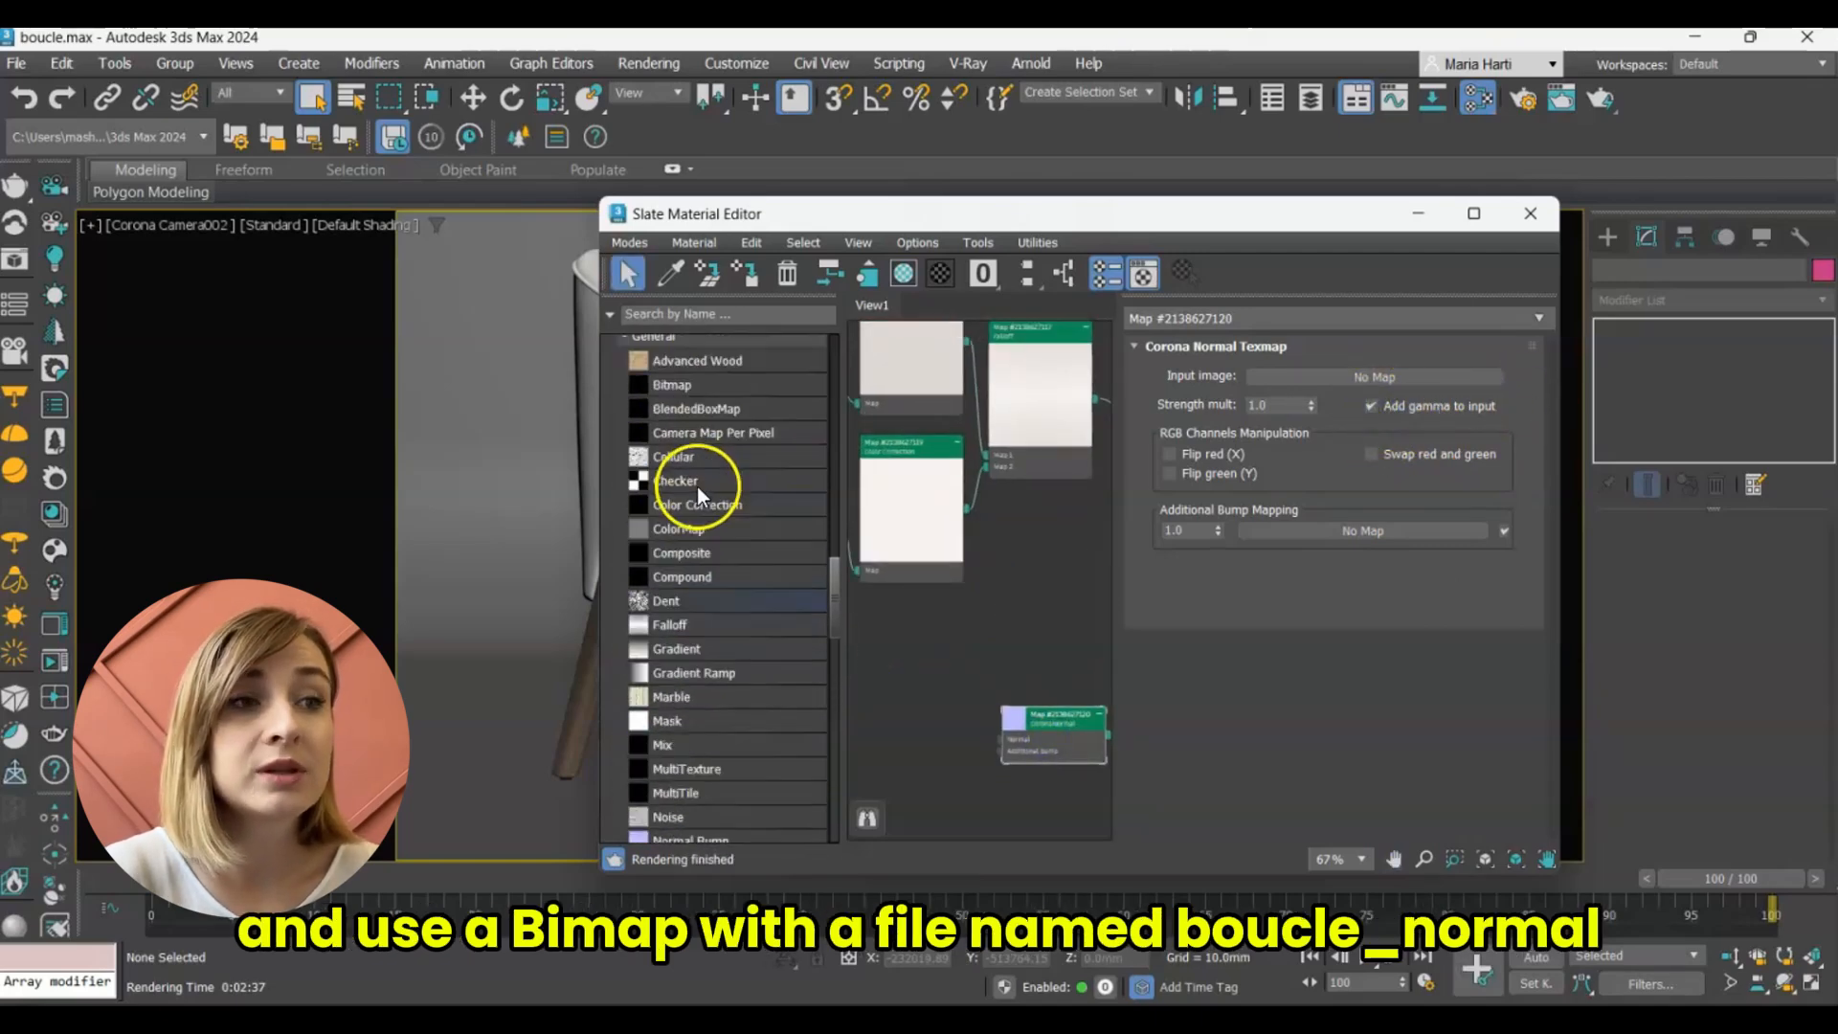
{"action": "left_click_drag", "start_coordinate": [677, 409], "coordinate": [1004, 733]}
{"action": "double_click", "coordinate": [564, 382]}
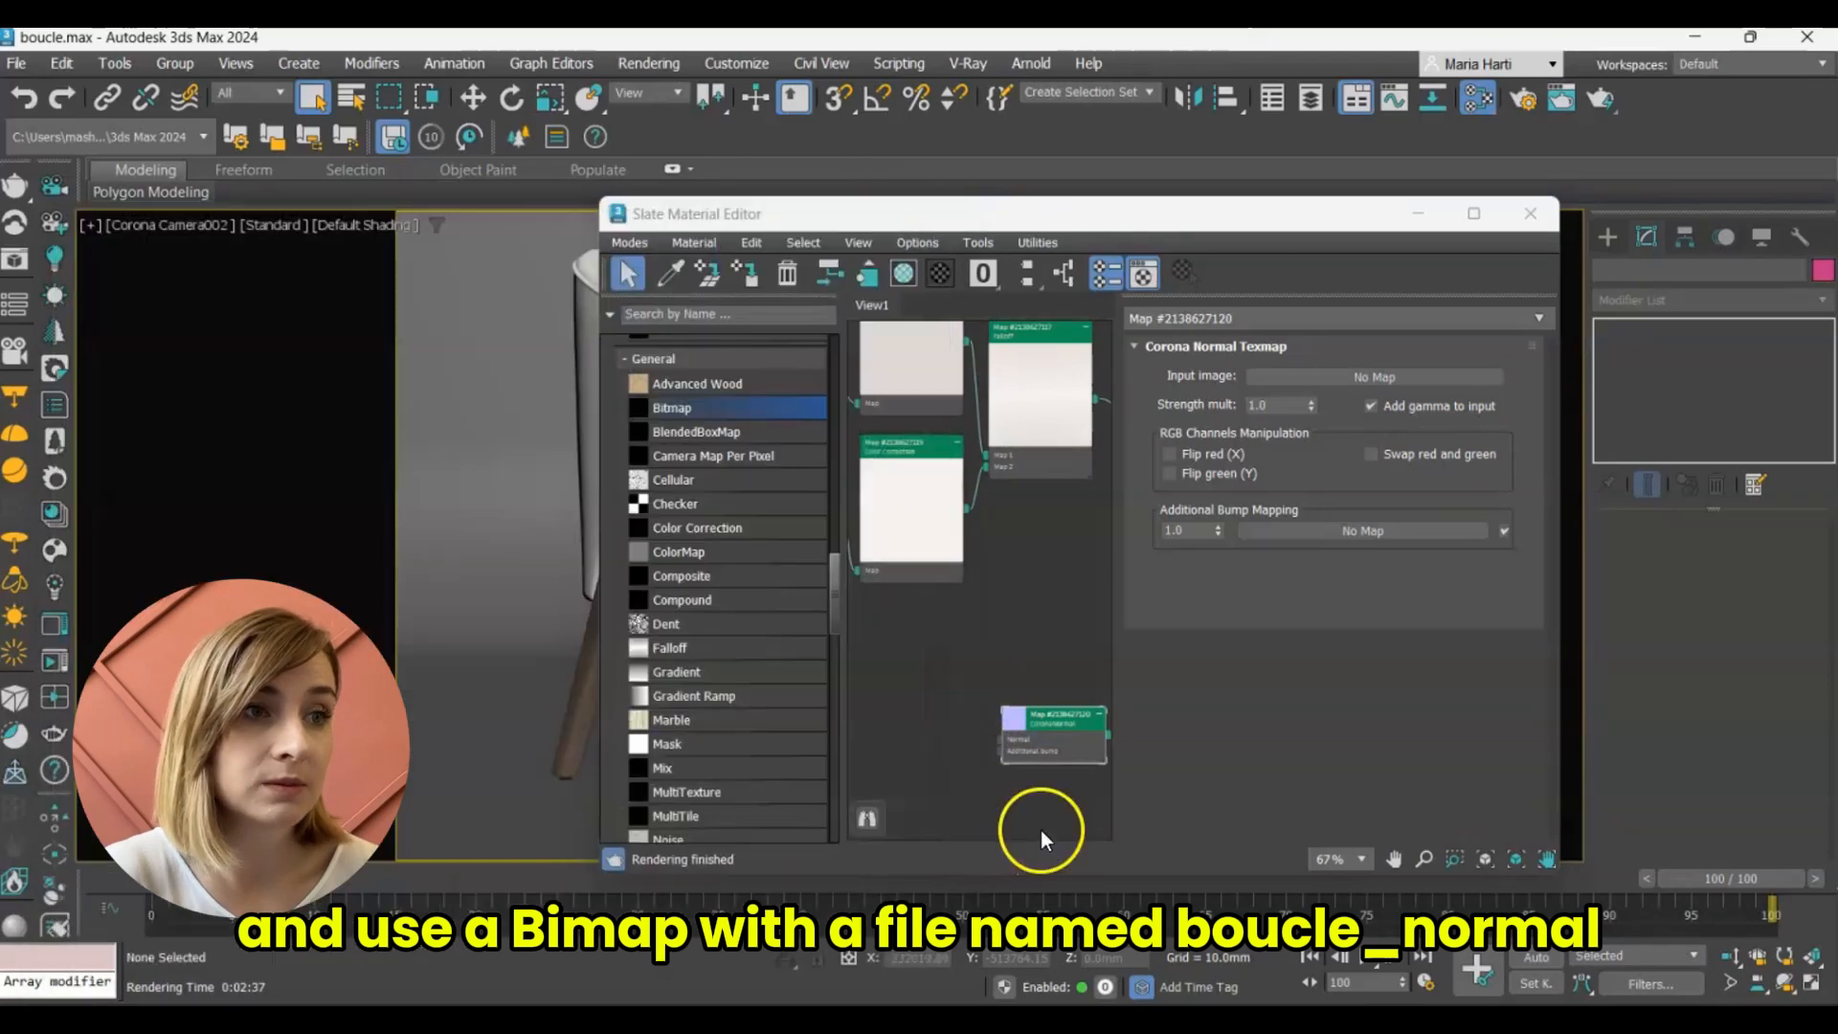
Add a Bitmap with boucle_bump.jpg to the Additional bump input of the CoronaNormal map.
{"action": "scroll", "coordinate": [898, 688], "scroll_direction": "down", "scroll_amount": 2}
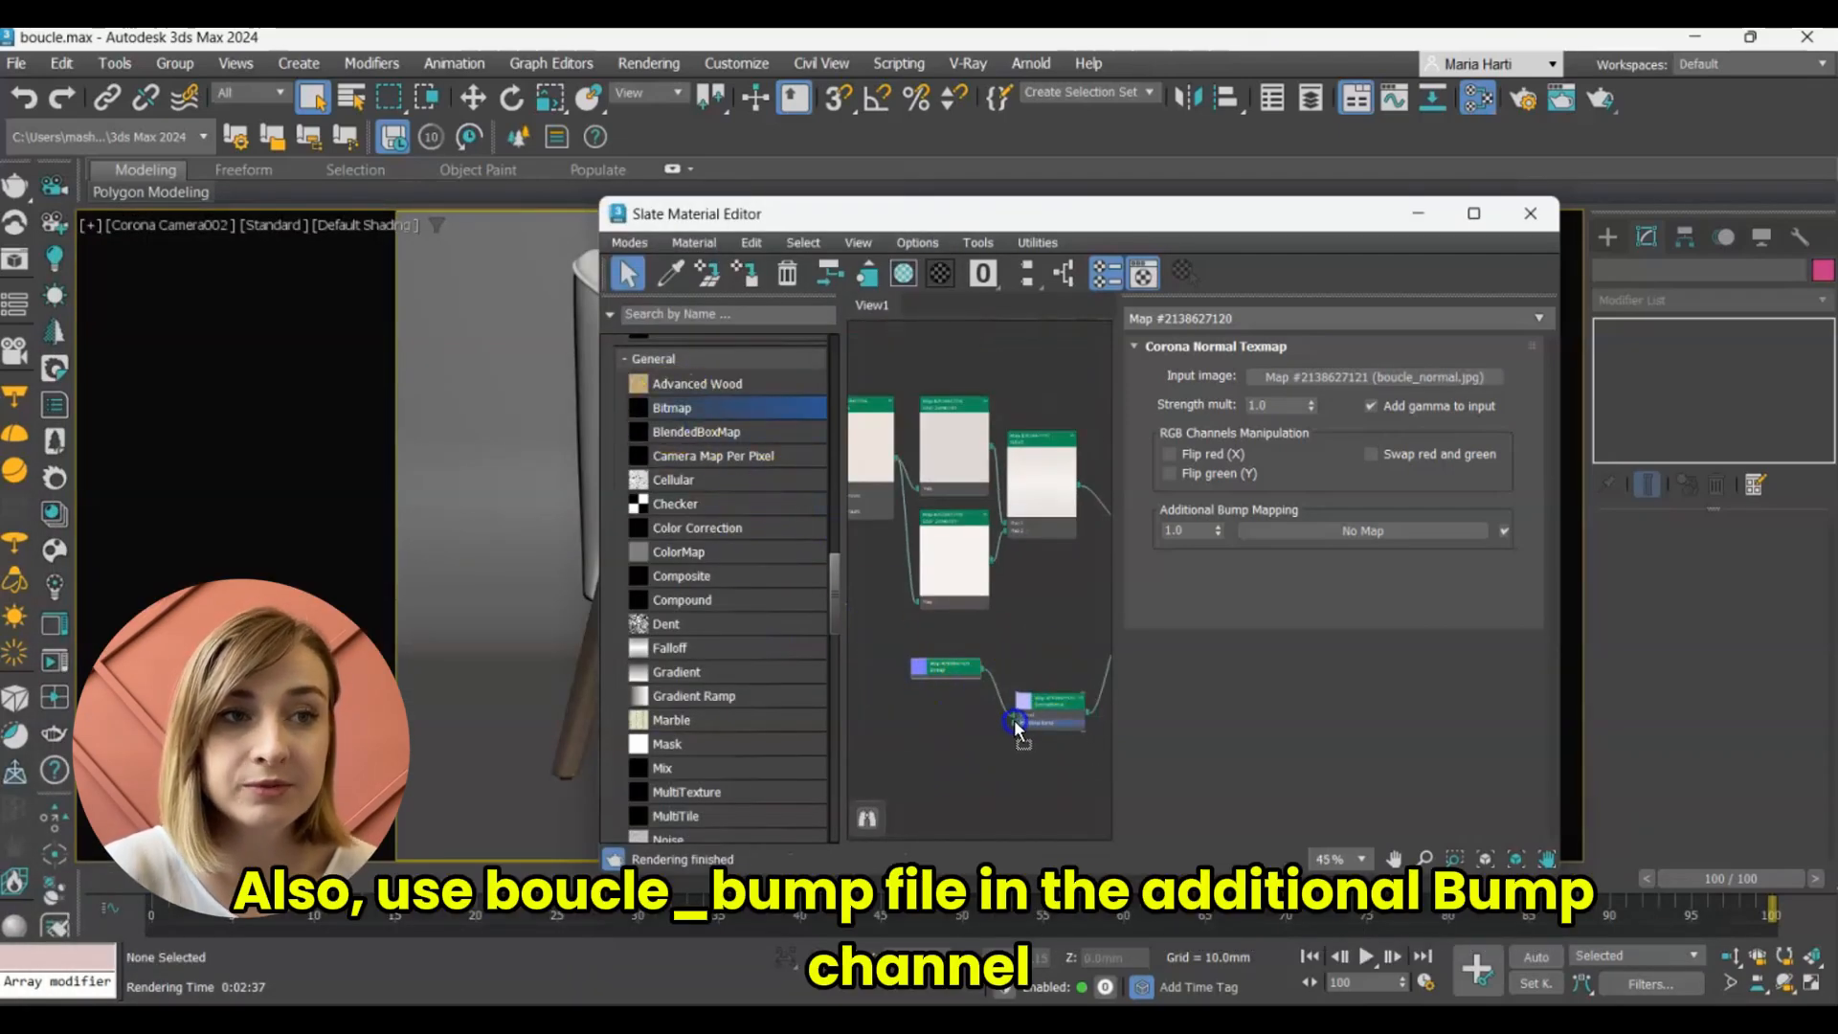
{"action": "left_click_drag", "start_coordinate": [1014, 720], "coordinate": [1014, 723]}
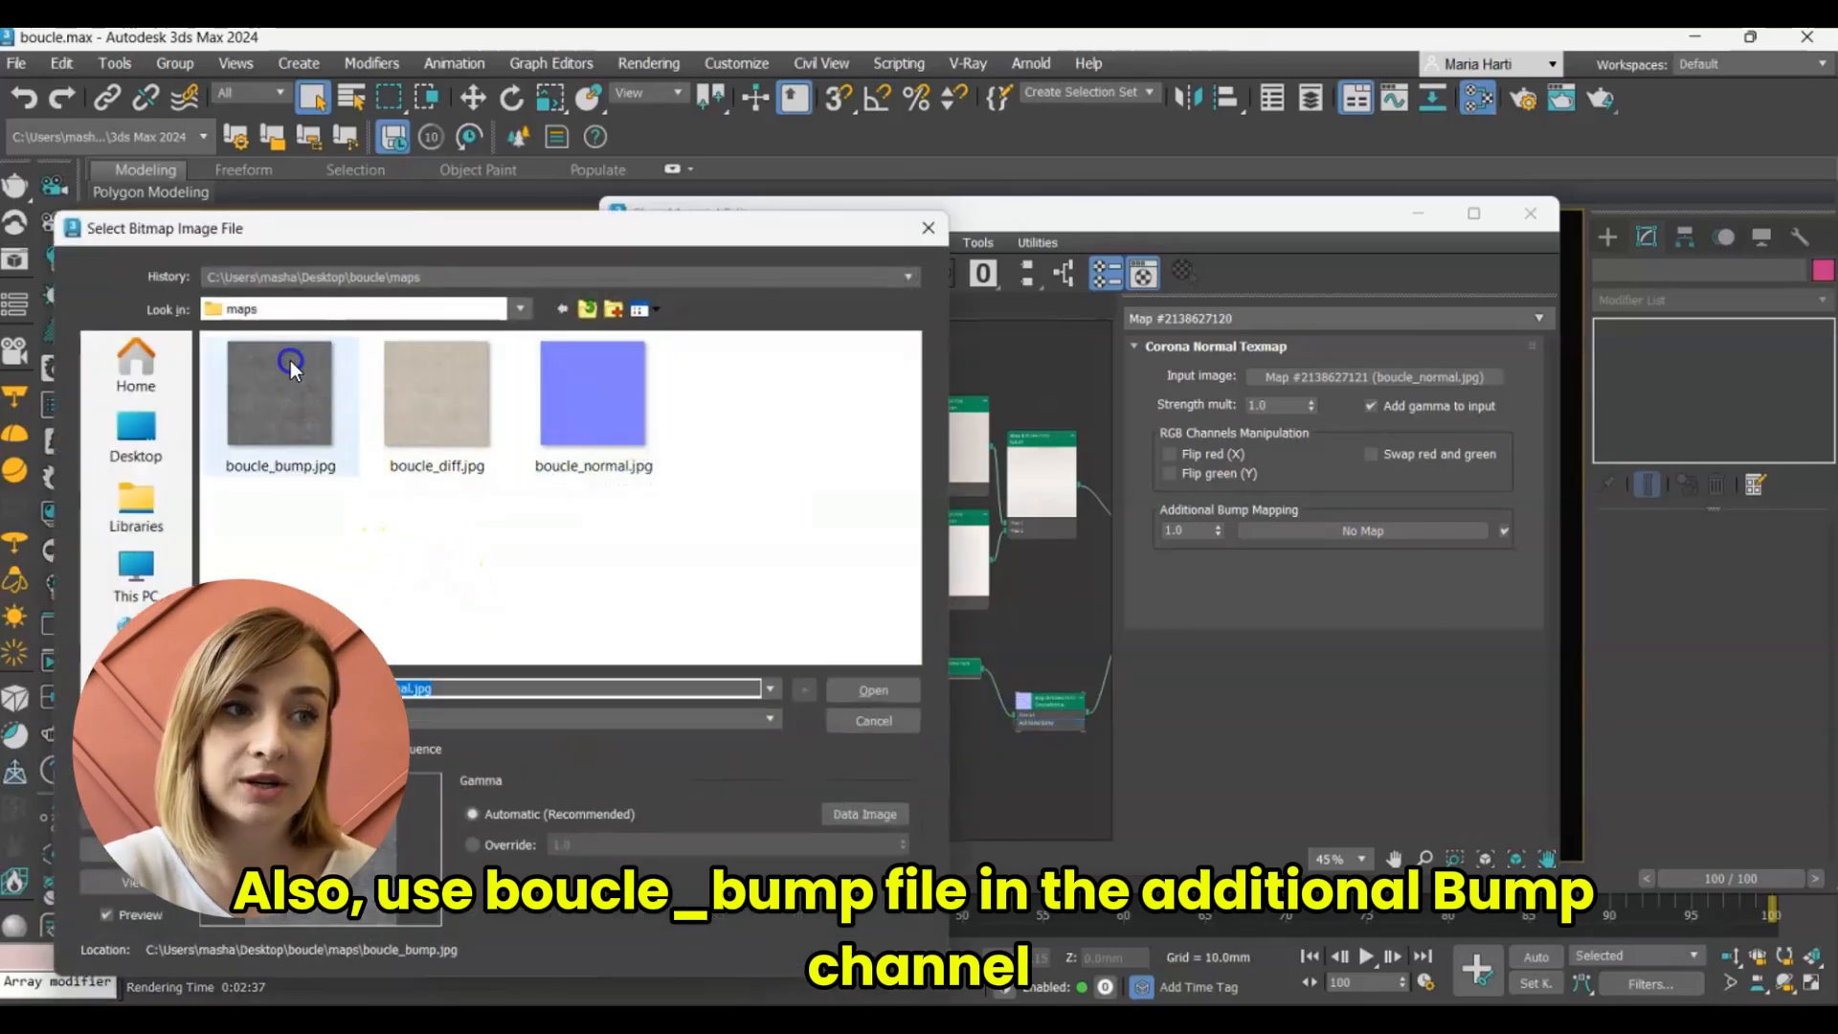
{"action": "left_click", "coordinate": [290, 362]}
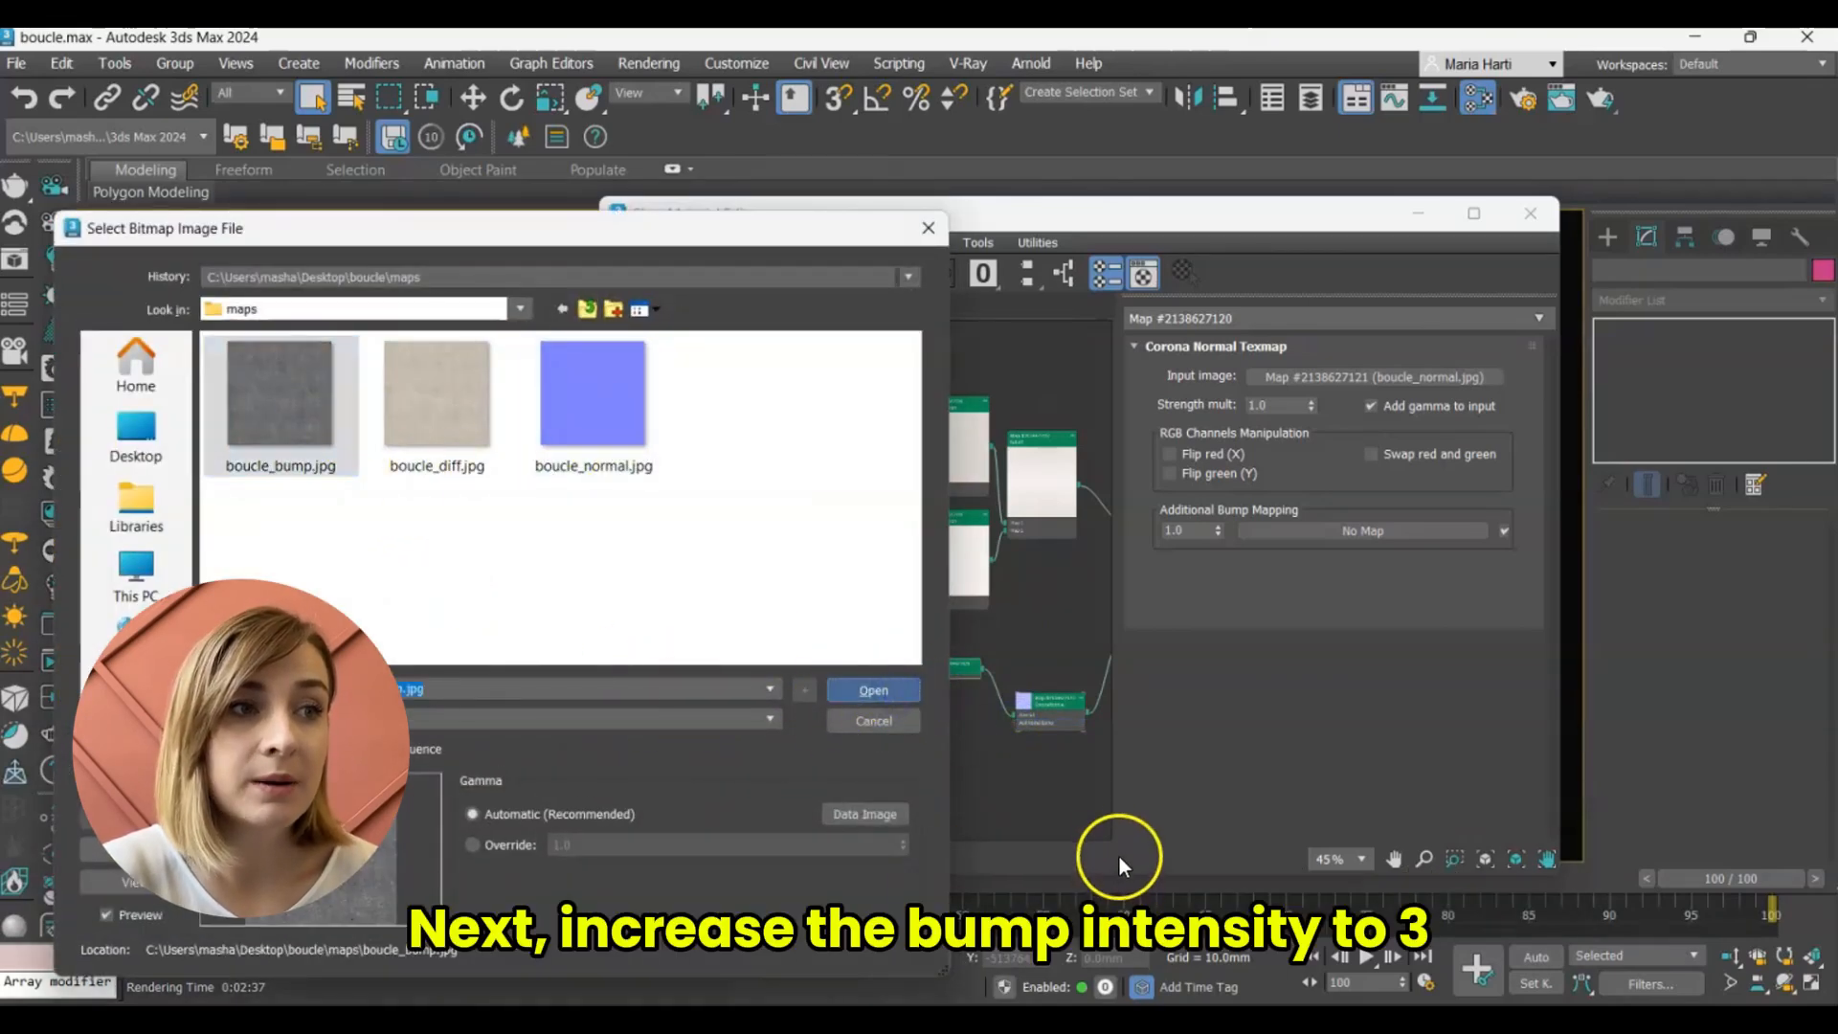
Set the Additional Bump Mapping strength of the CoronaNormal map to 3.
{"action": "double_click", "coordinate": [1197, 531]}
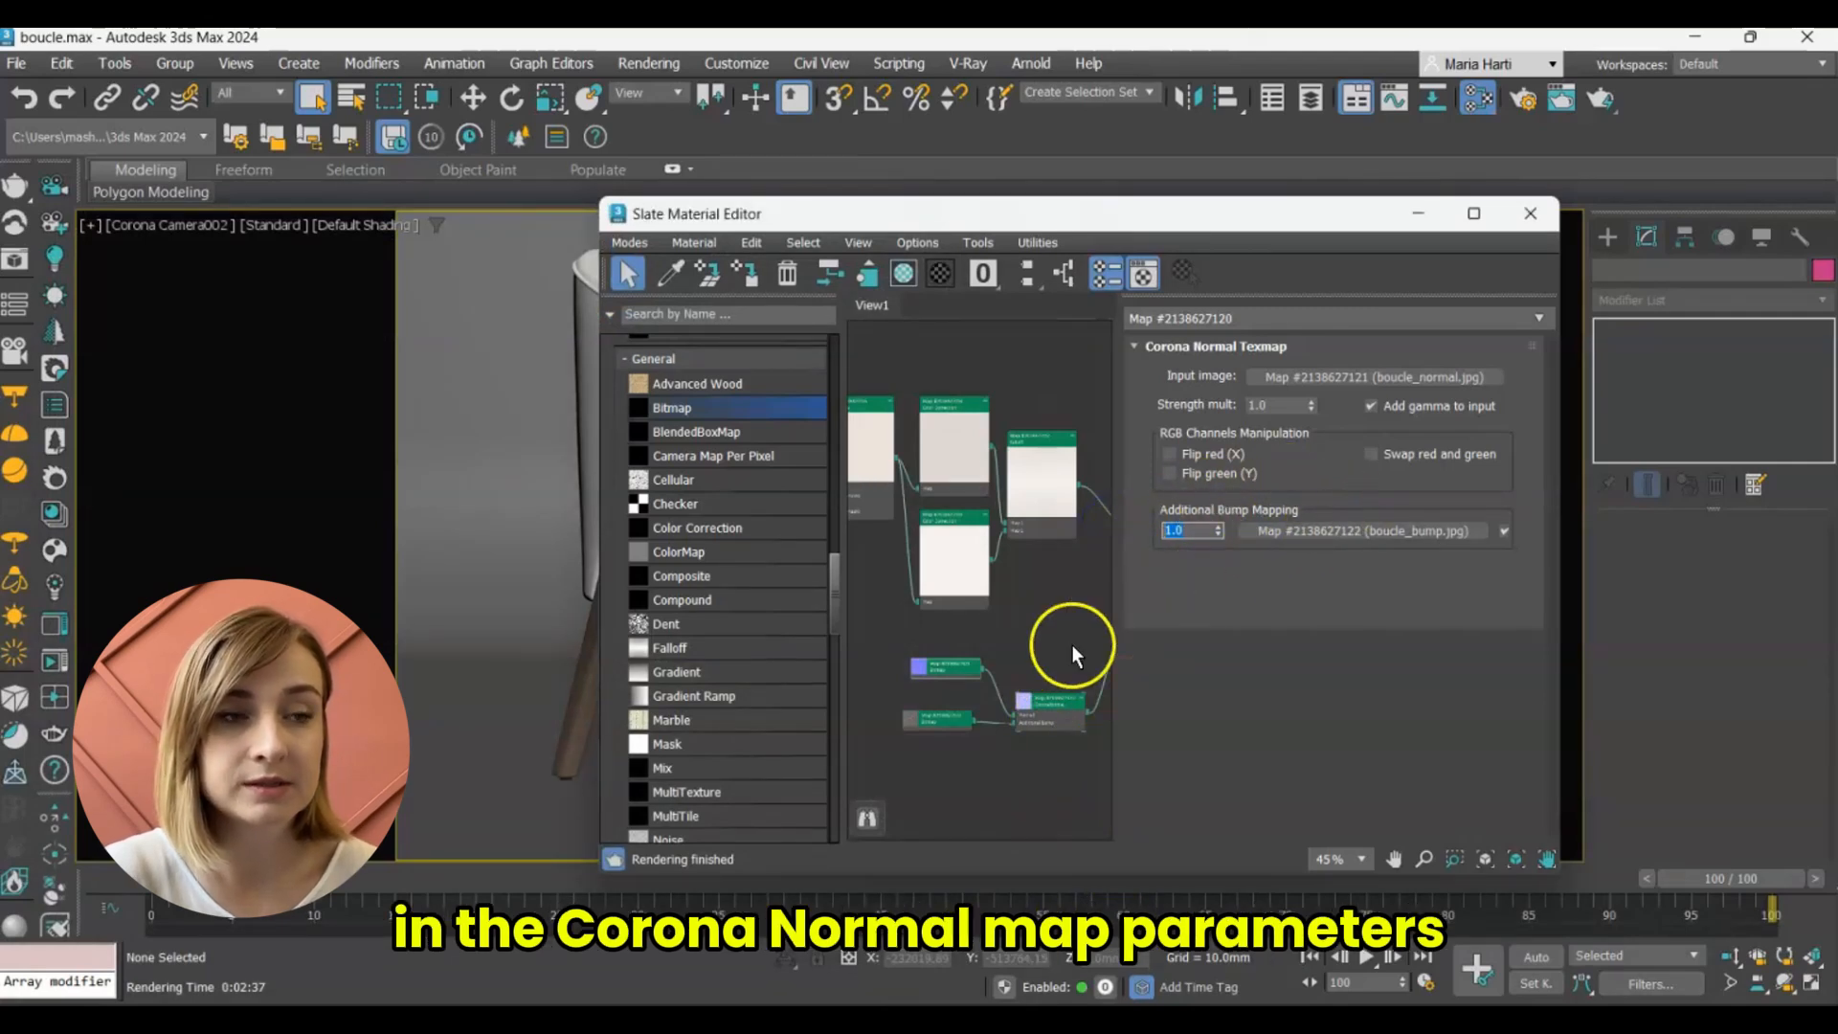
{"action": "type", "text": "3"}
{"action": "key", "text": "Return"}
Set the Boucle material's reflection Level to 0.3, Glossiness to 0.4 and Fresnel IOR to 2.
{"action": "middle_click_drag", "start_coordinate": [1071, 645], "coordinate": [888, 614]}
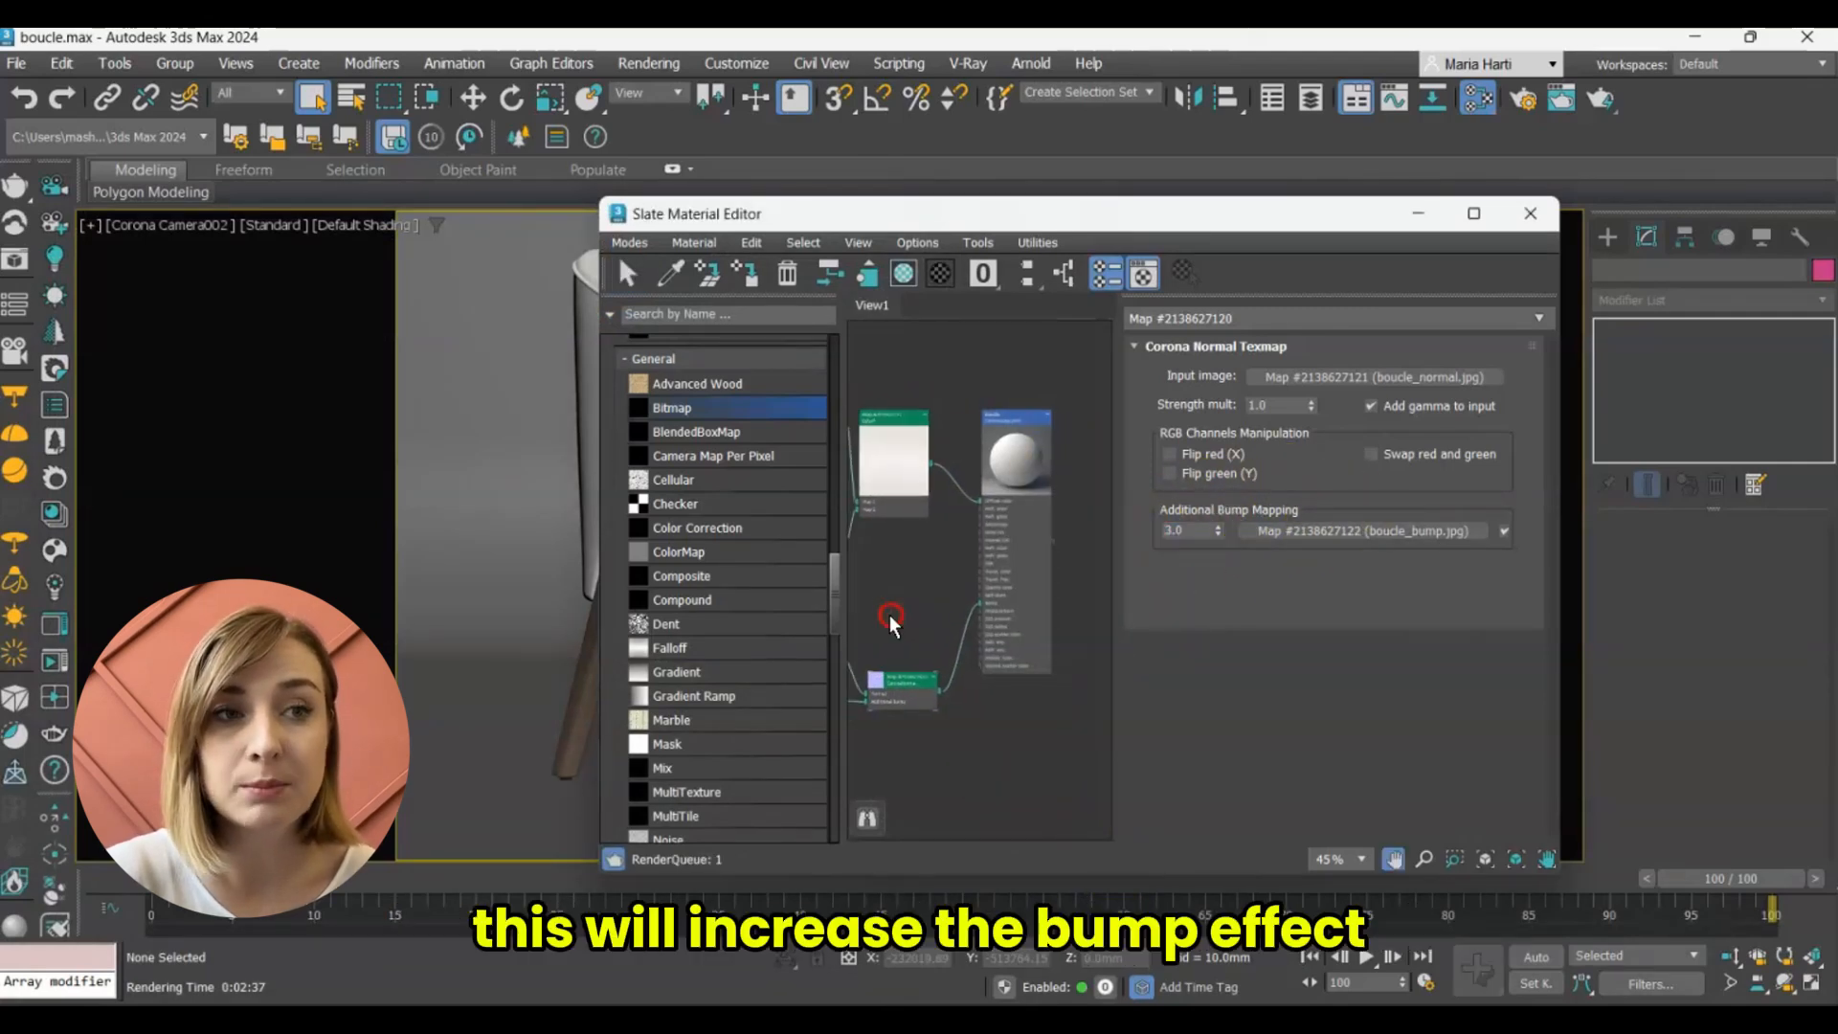
{"action": "double_click", "coordinate": [995, 415]}
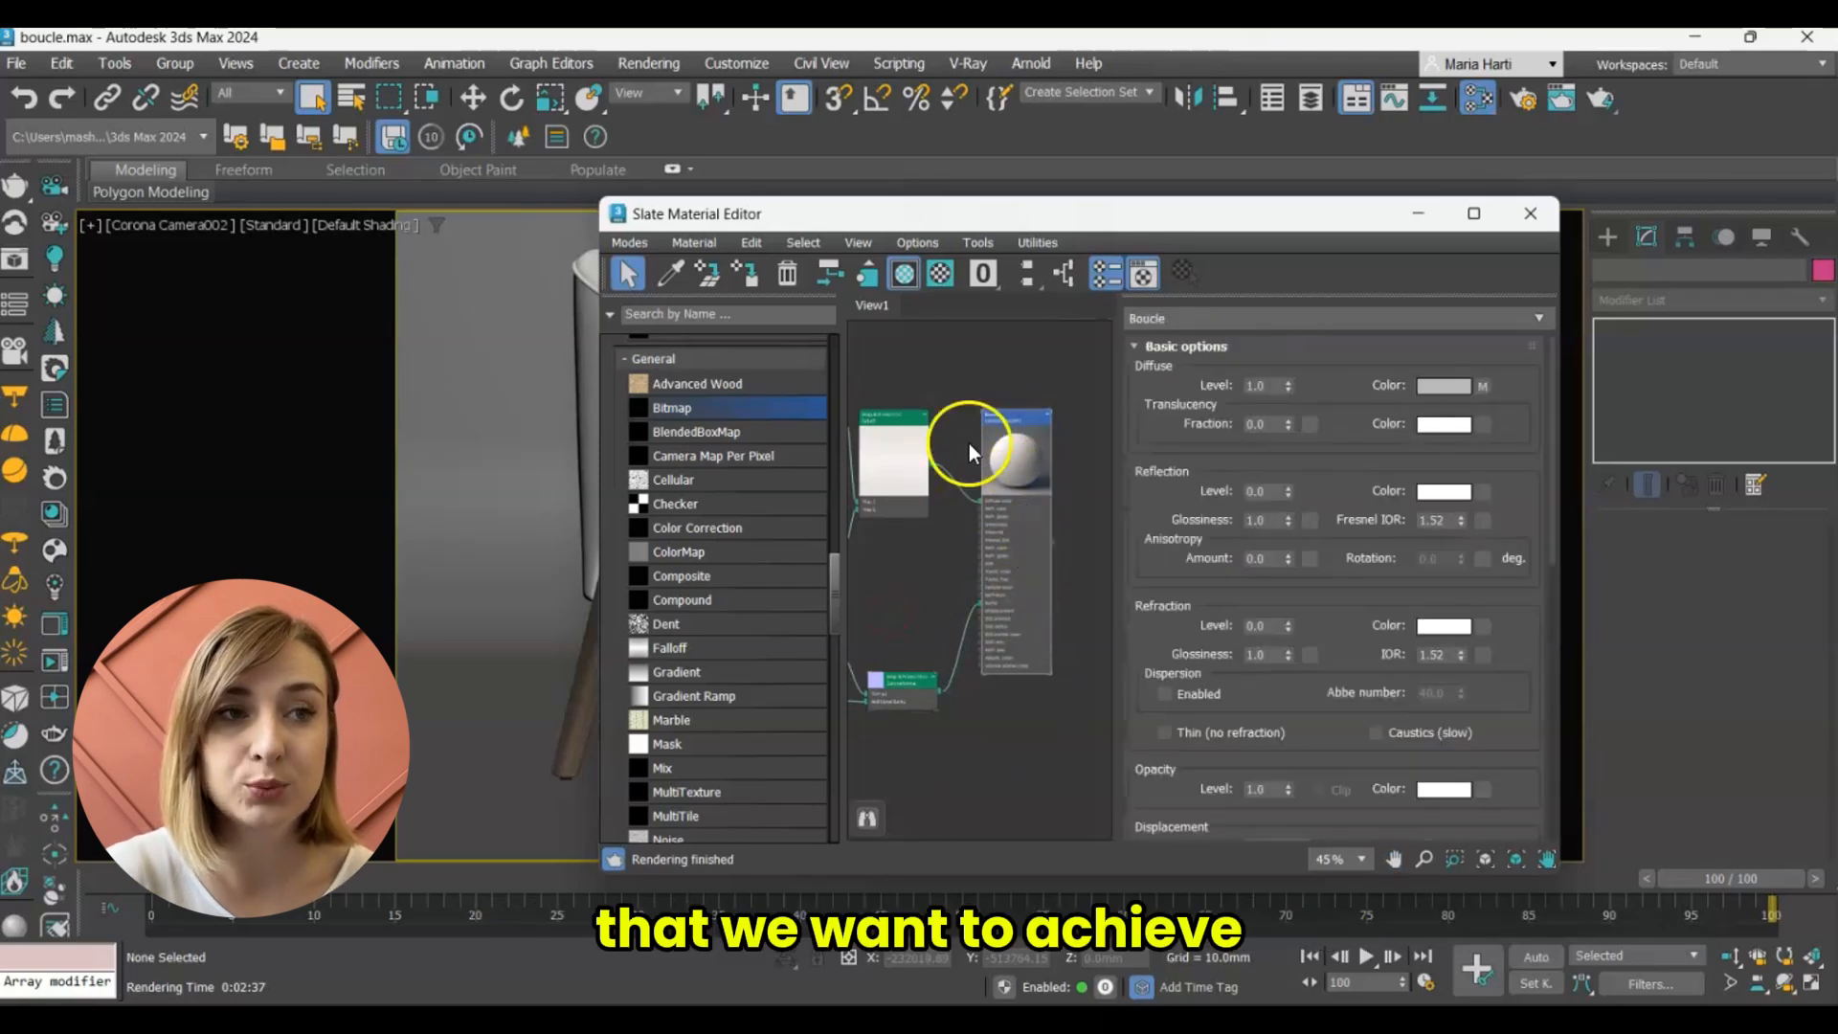
{"action": "scroll", "coordinate": [969, 444], "scroll_direction": "up", "scroll_amount": 3}
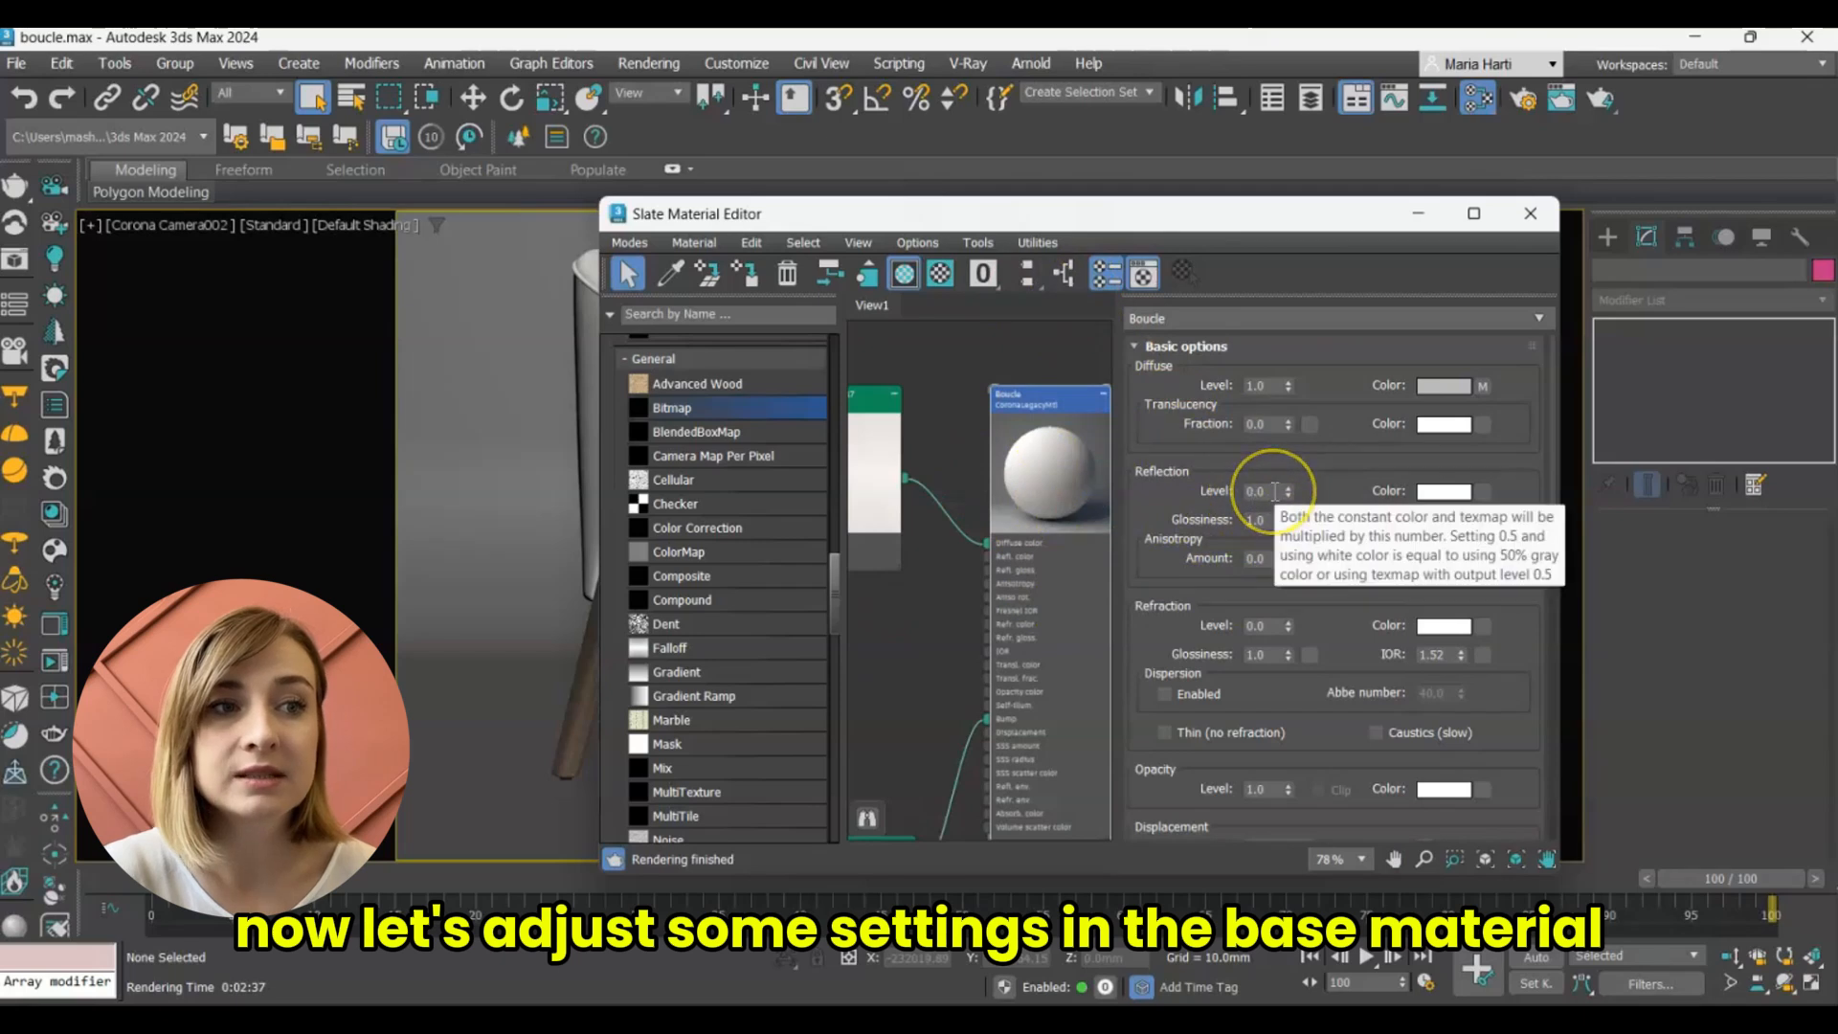
{"action": "left_click_drag", "start_coordinate": [1275, 491], "coordinate": [1181, 523]}
{"action": "type", "text": "0.3"}
{"action": "key", "text": "Return"}
{"action": "type", "text": "0.4"}
{"action": "double_click", "coordinate": [1440, 519]}
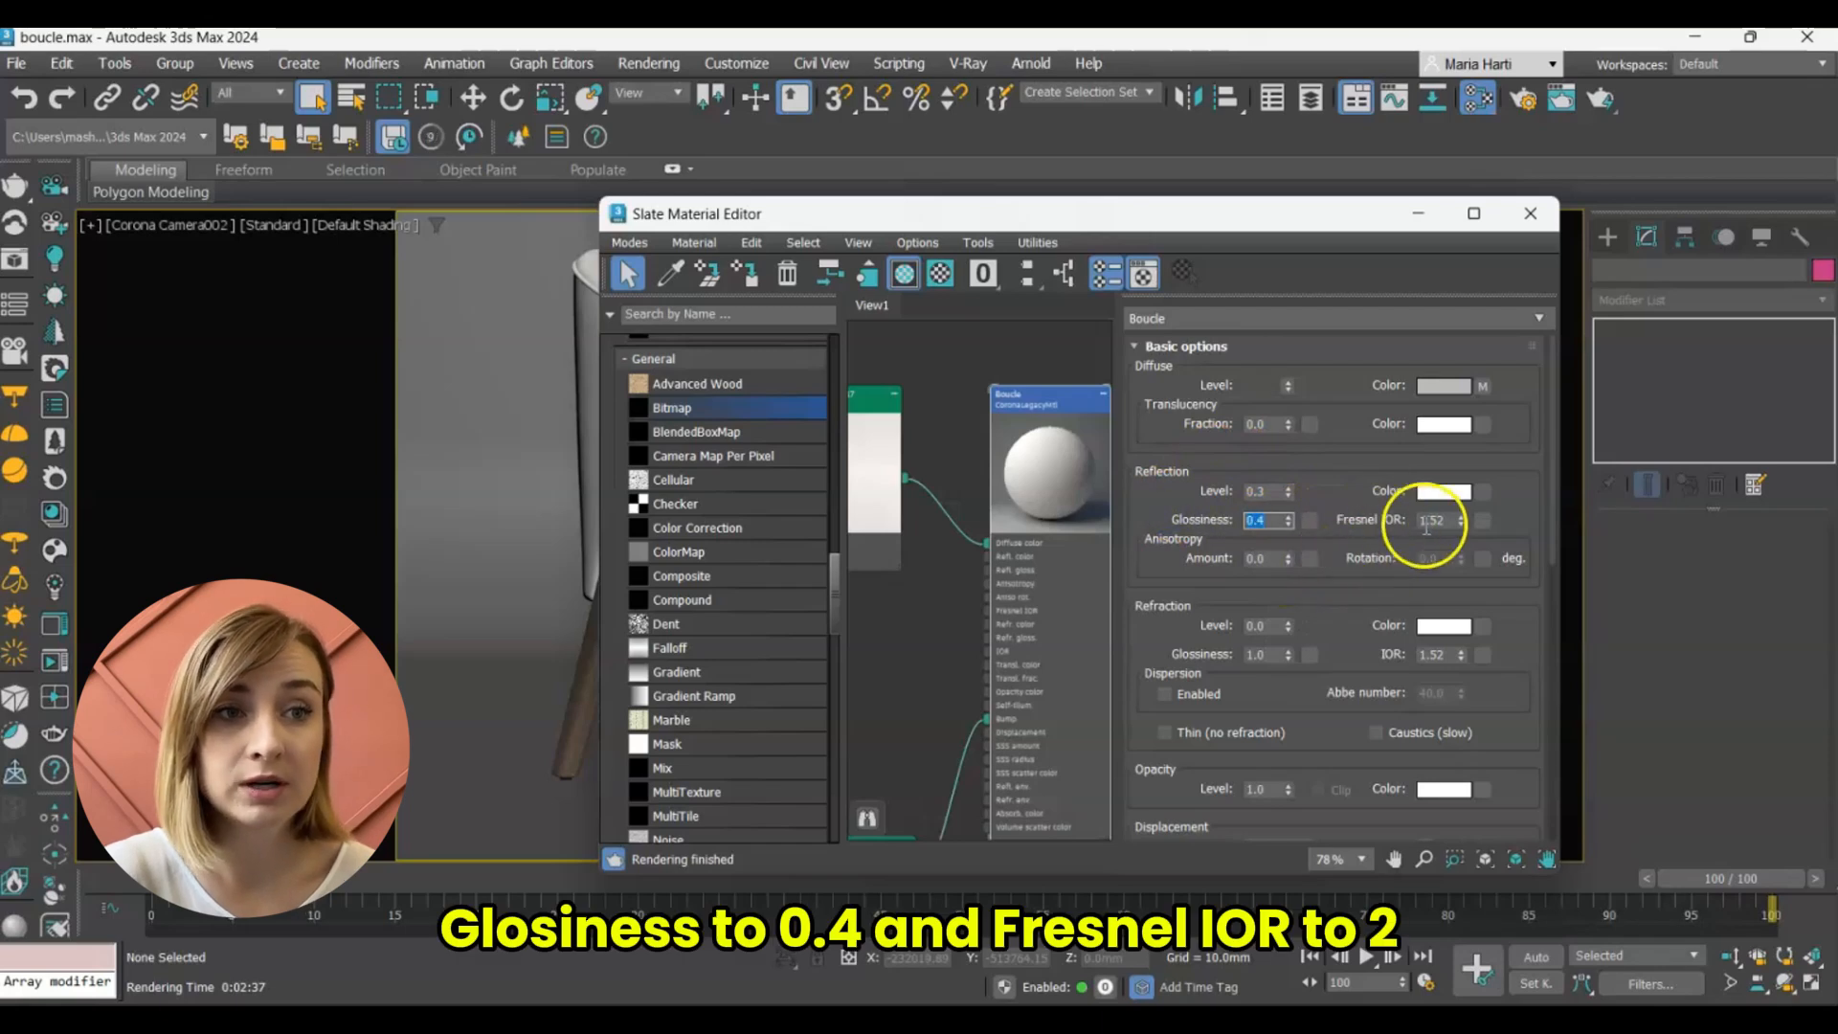
{"action": "type", "text": "2"}
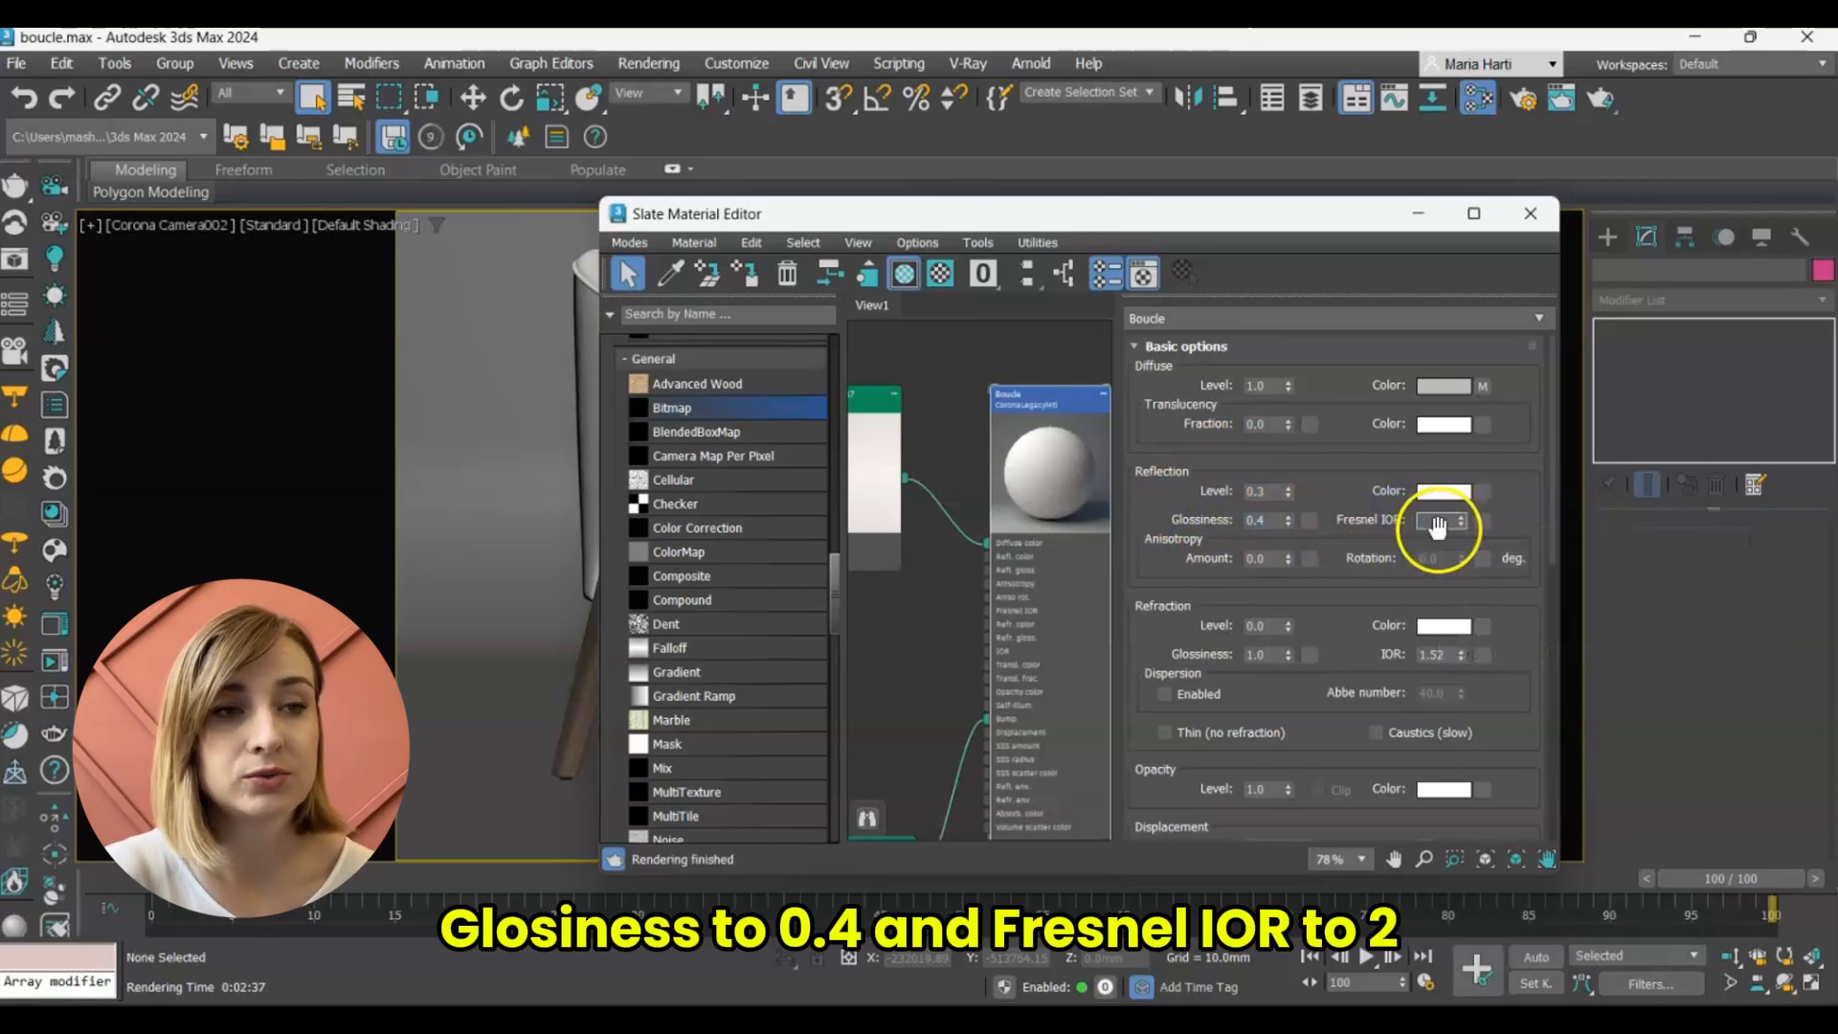
{"action": "key", "text": "Return"}
Set the Max level of the Boucle material's displacement to 18 mm.
{"action": "left_click_drag", "start_coordinate": [1153, 541], "coordinate": [1141, 418]}
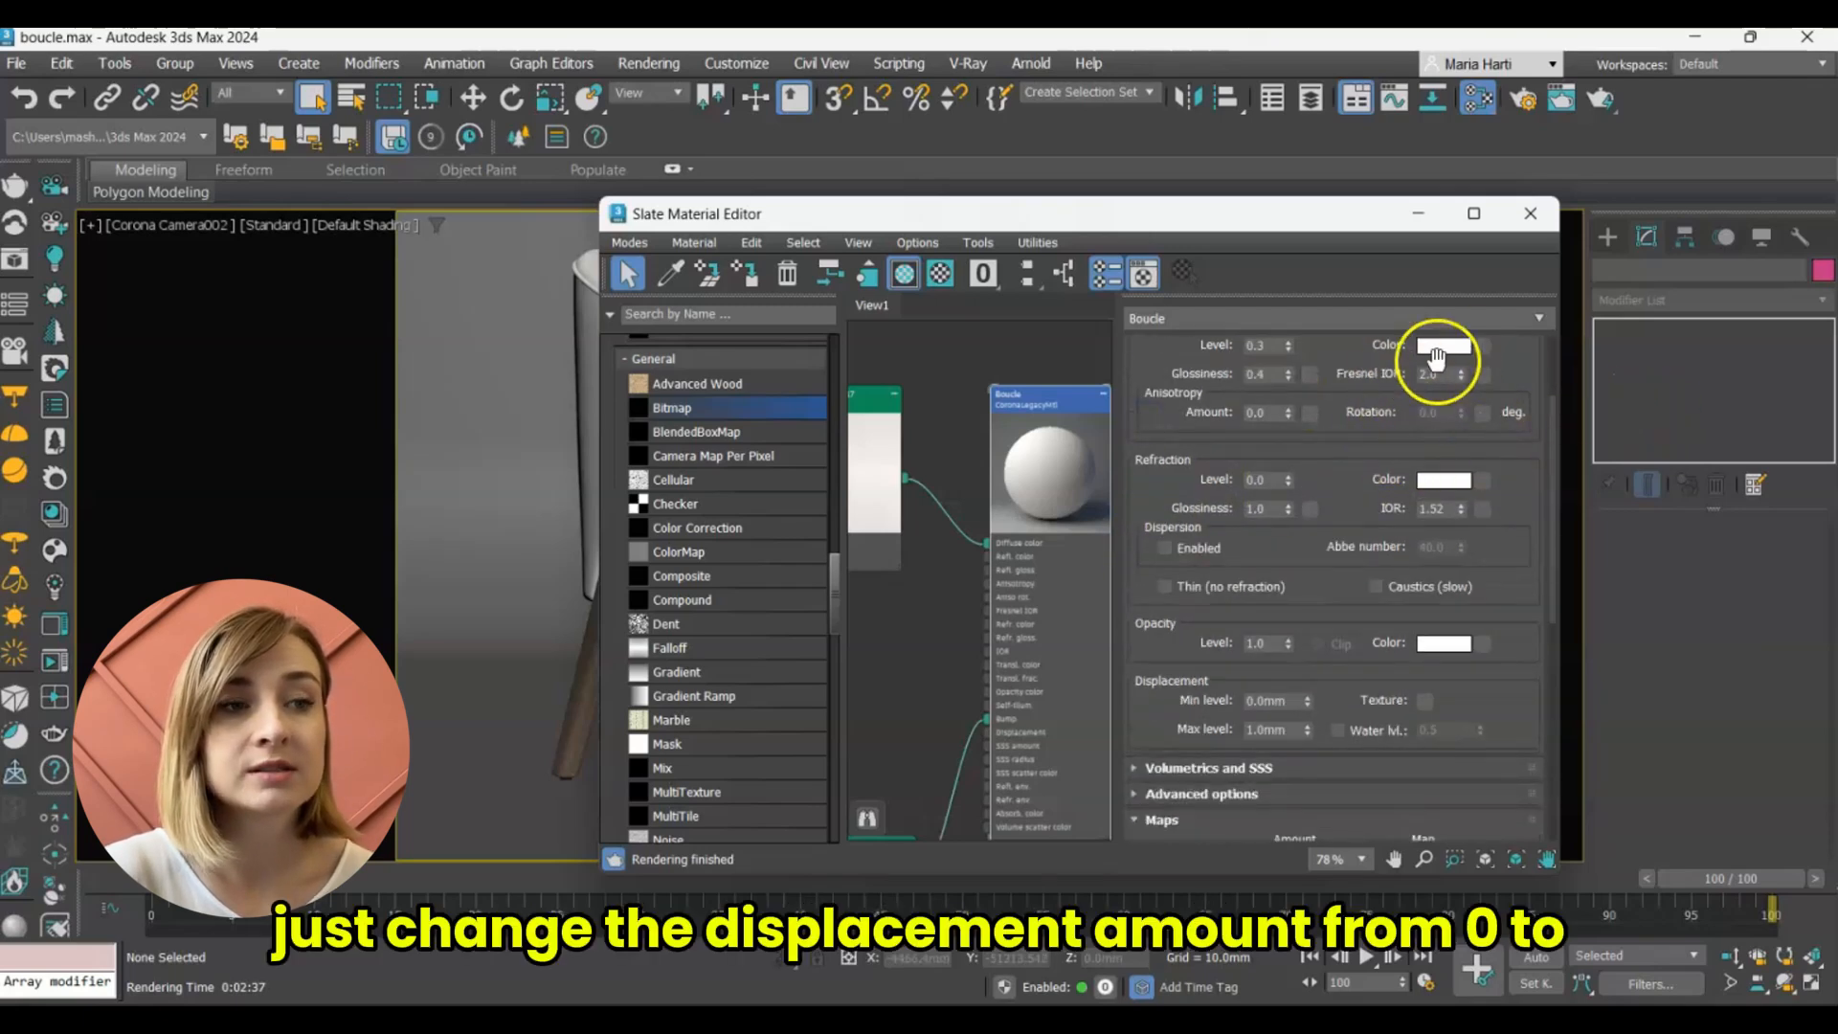
{"action": "left_click_drag", "start_coordinate": [1187, 701], "coordinate": [1197, 602]}
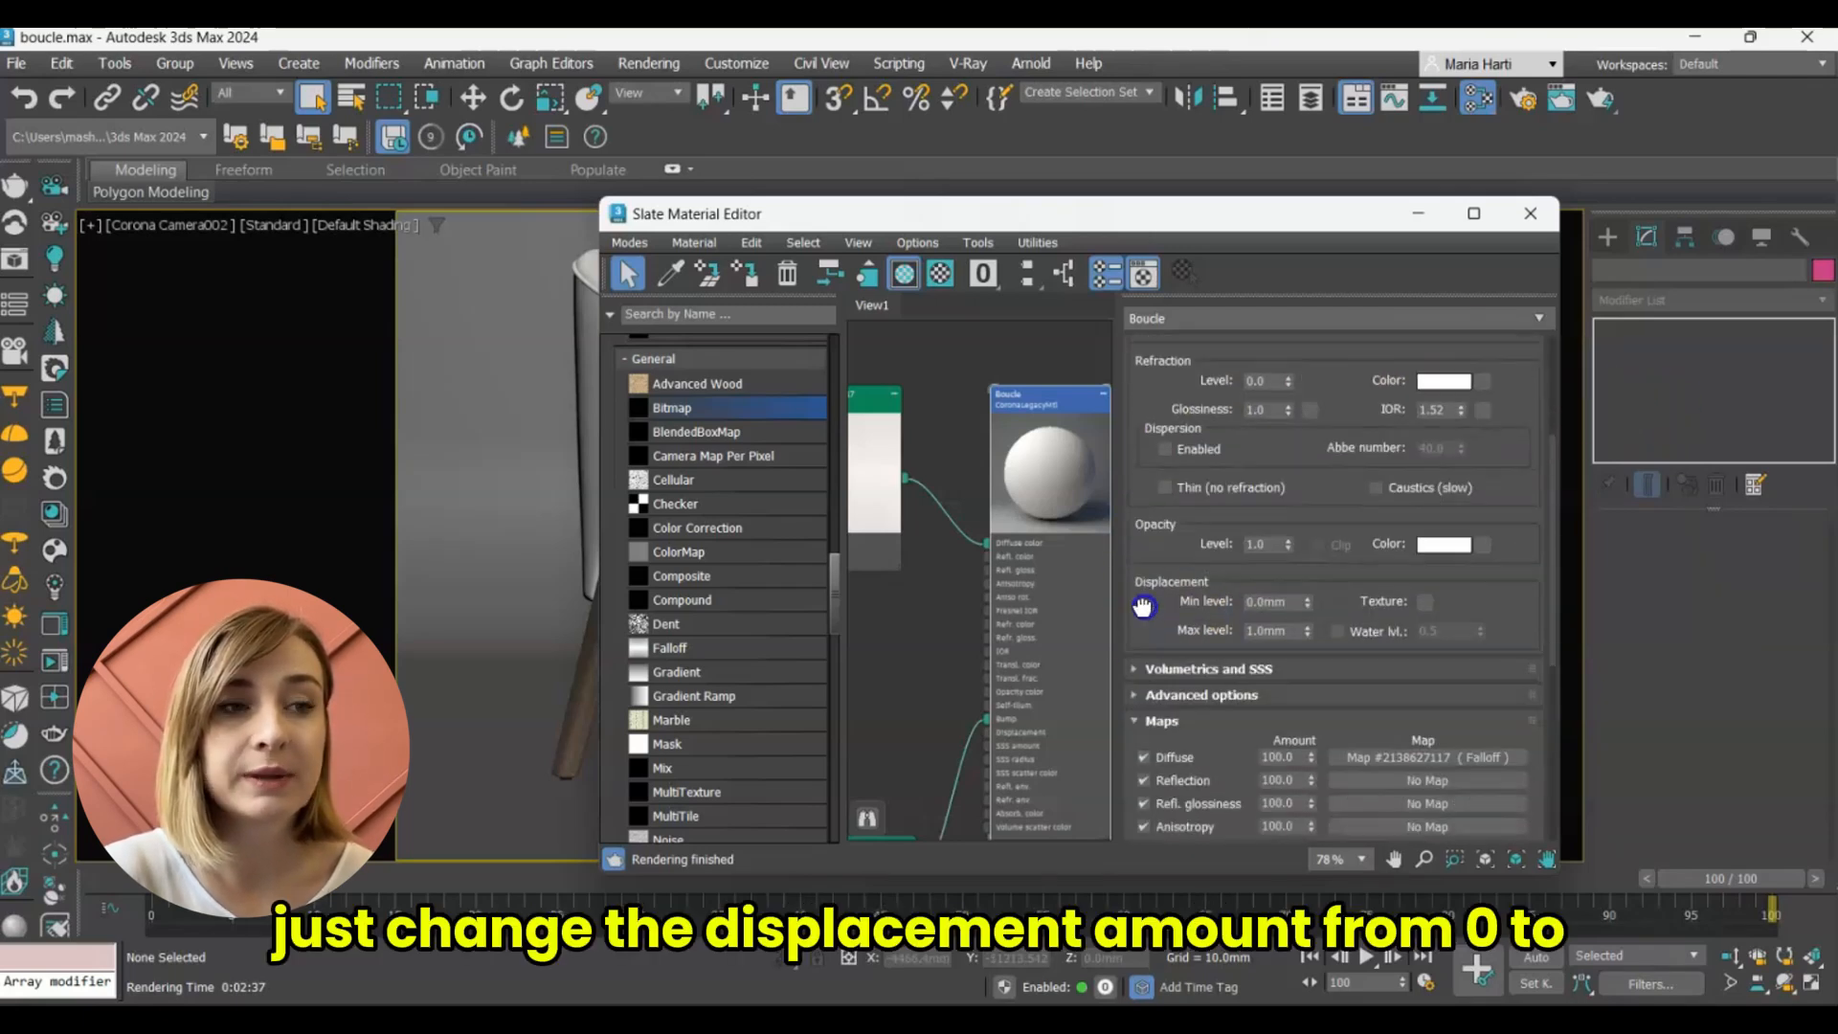
{"action": "left_click", "coordinate": [1283, 631]}
{"action": "type", "text": "1"}
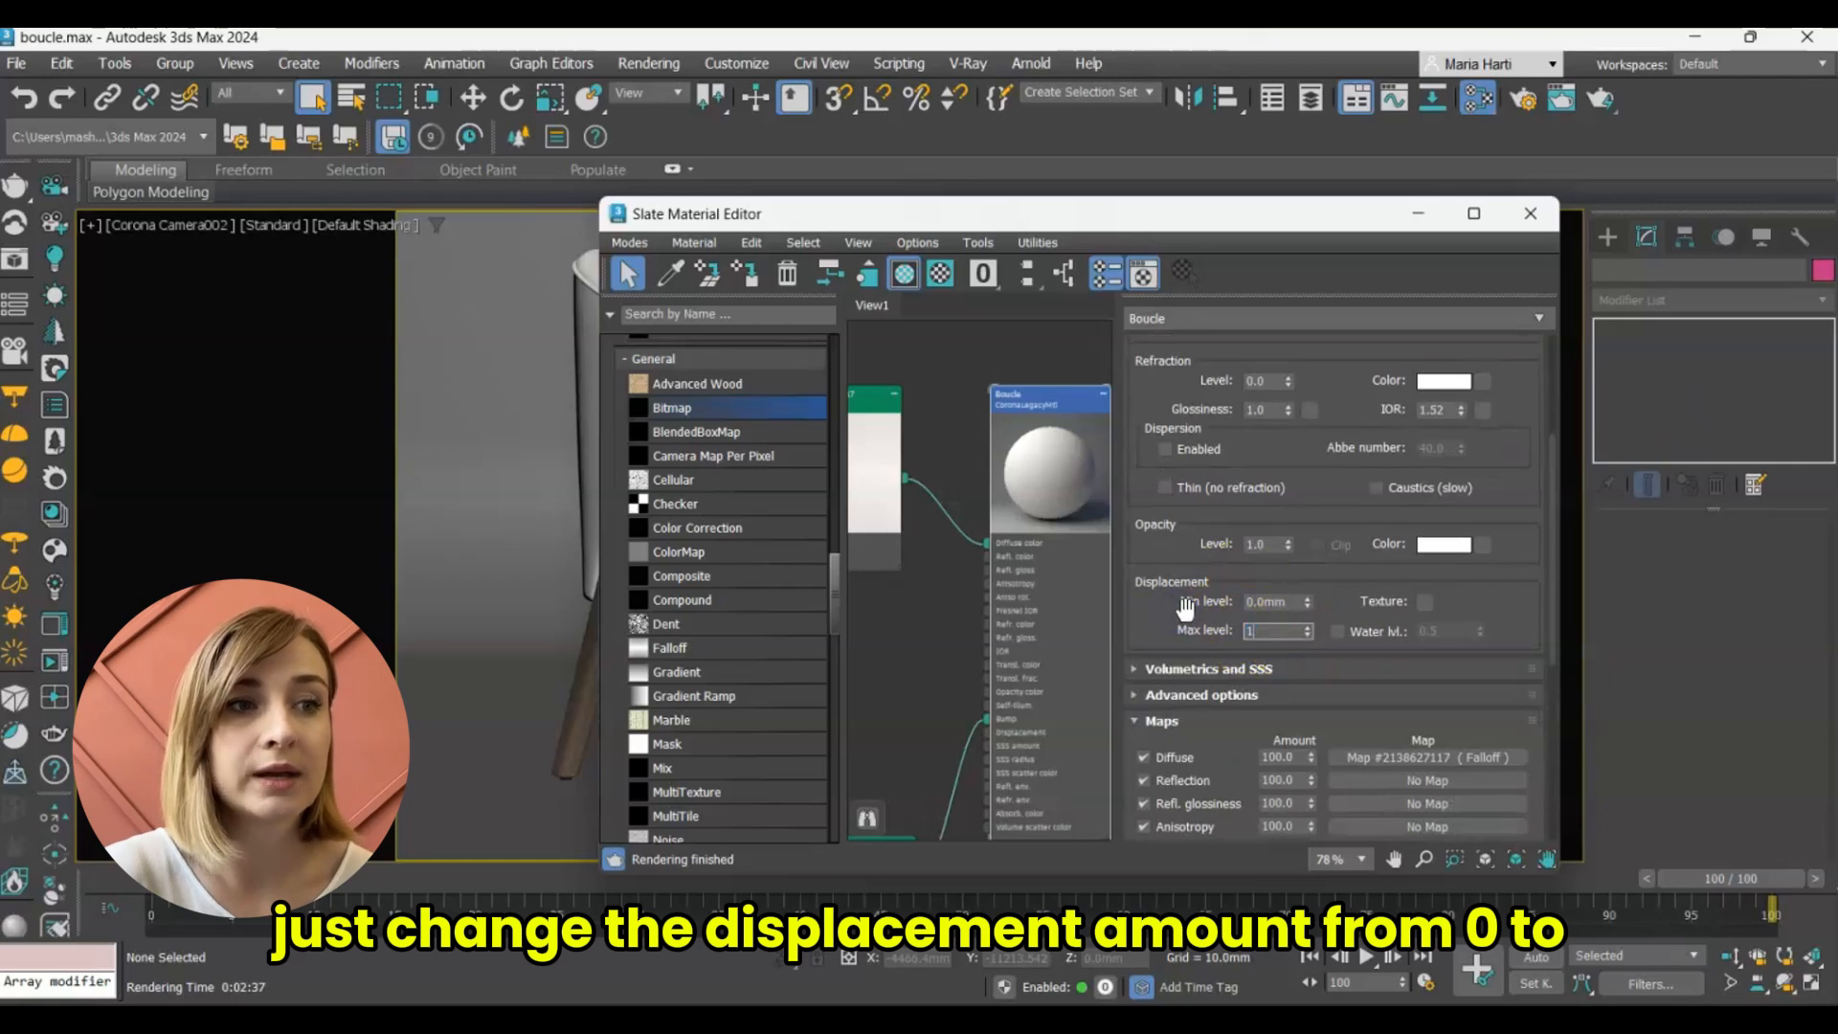
{"action": "type", "text": "8"}
{"action": "key", "text": "Return"}
Try a Bump map amount of 20 on the Boucle material, settle on 10 and check the material preview.
{"action": "left_click_drag", "start_coordinate": [1155, 626], "coordinate": [1171, 319]}
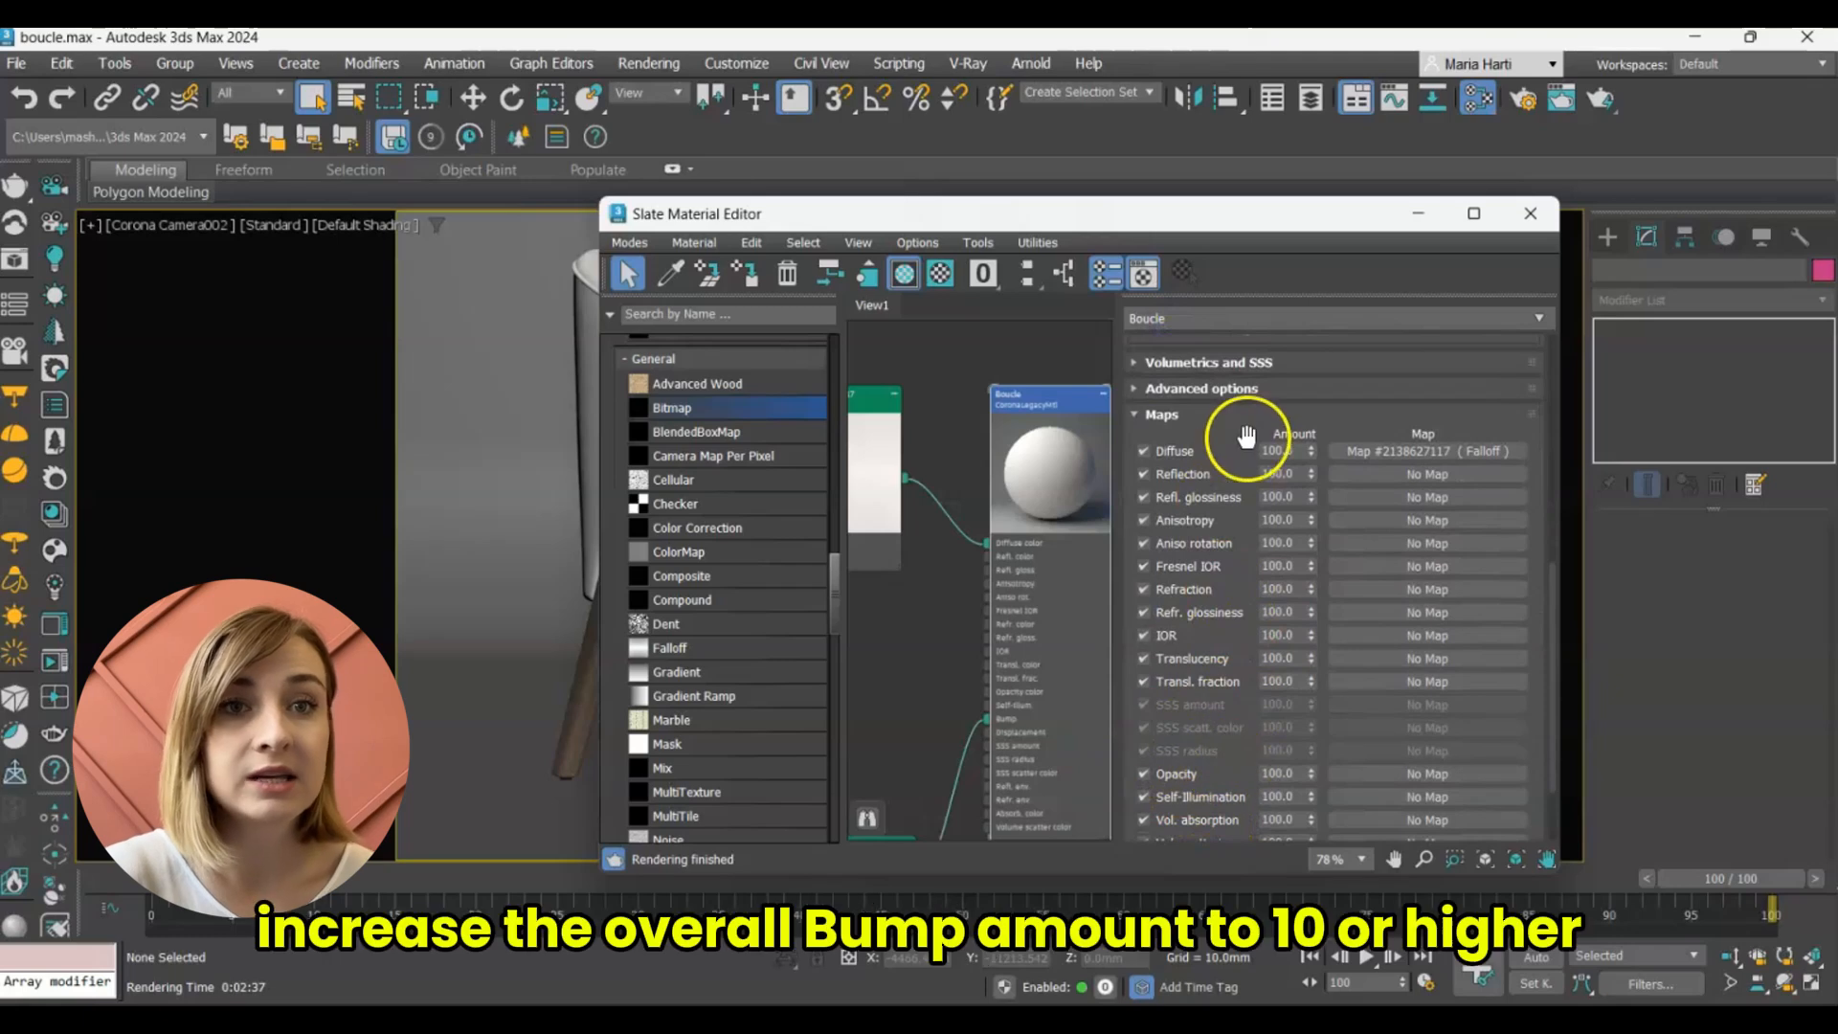
{"action": "left_click_drag", "start_coordinate": [1245, 436], "coordinate": [1243, 271]}
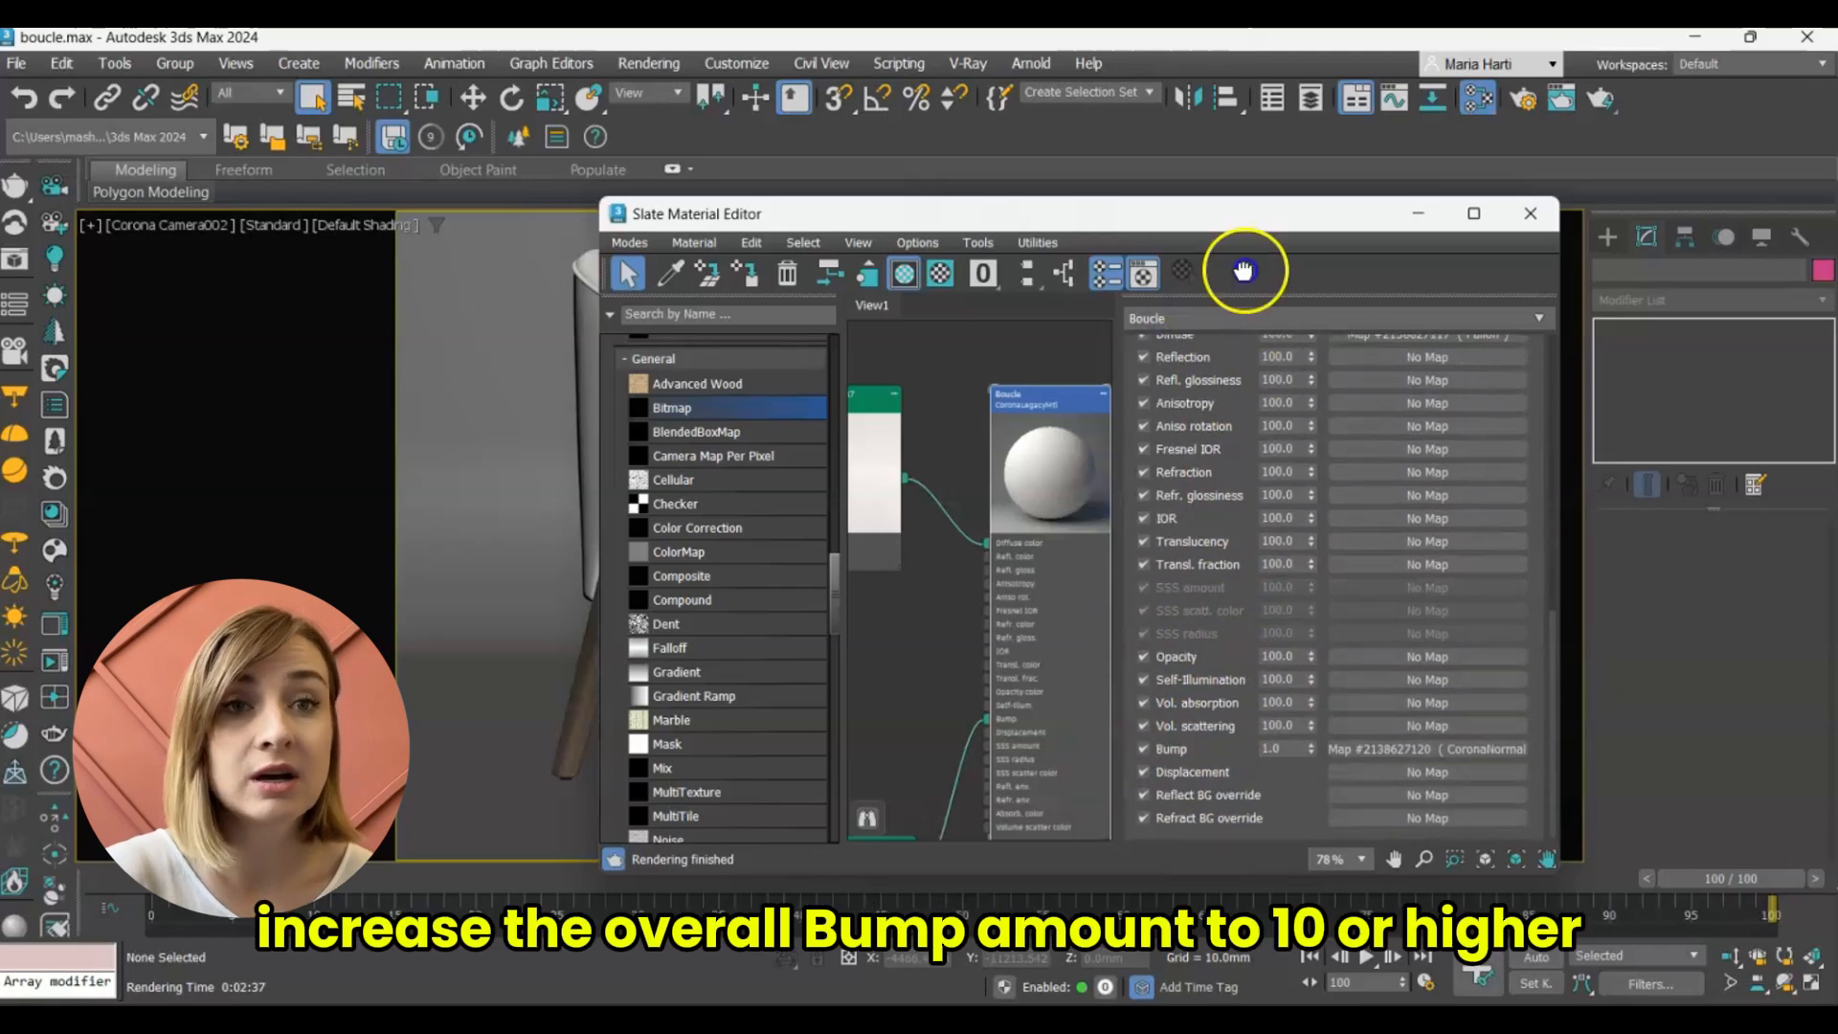
{"action": "double_click", "coordinate": [1283, 748]}
{"action": "type", "text": "20"}
{"action": "key", "text": "Return"}
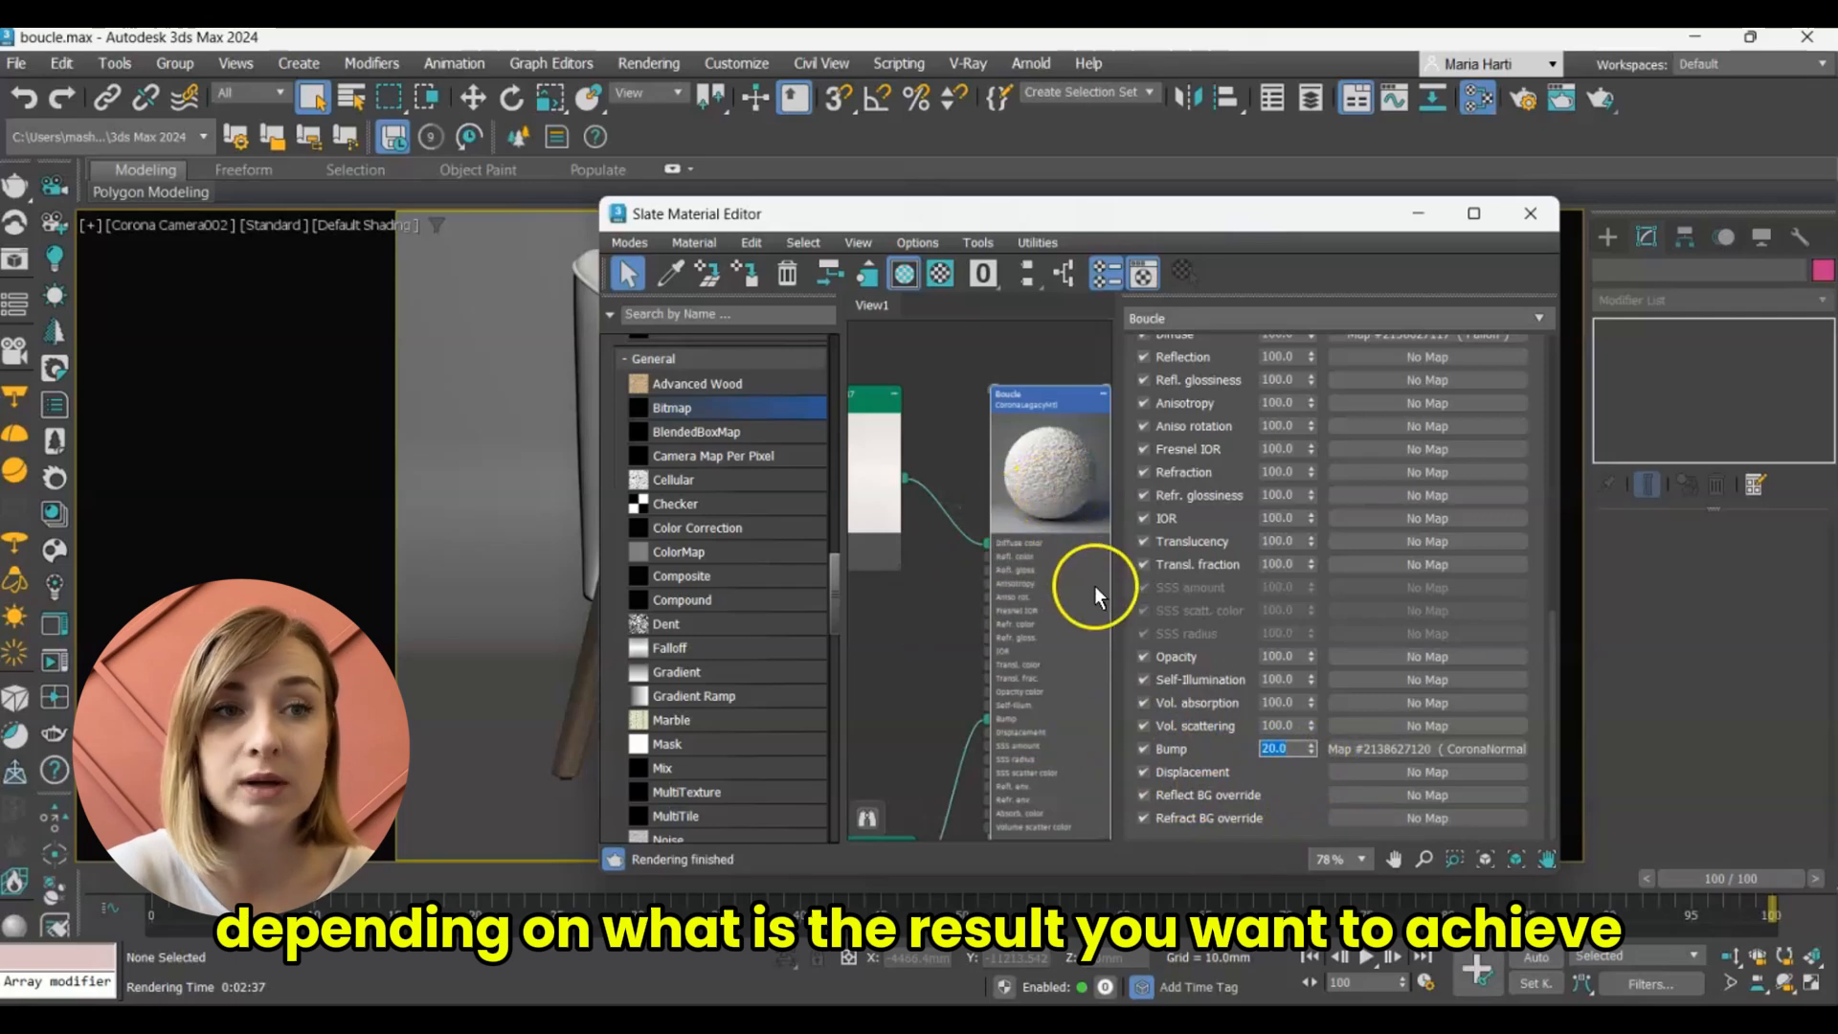
{"action": "type", "text": "10"}
{"action": "key", "text": "Return"}
{"action": "scroll", "coordinate": [1078, 457], "scroll_direction": "up", "scroll_amount": 5}
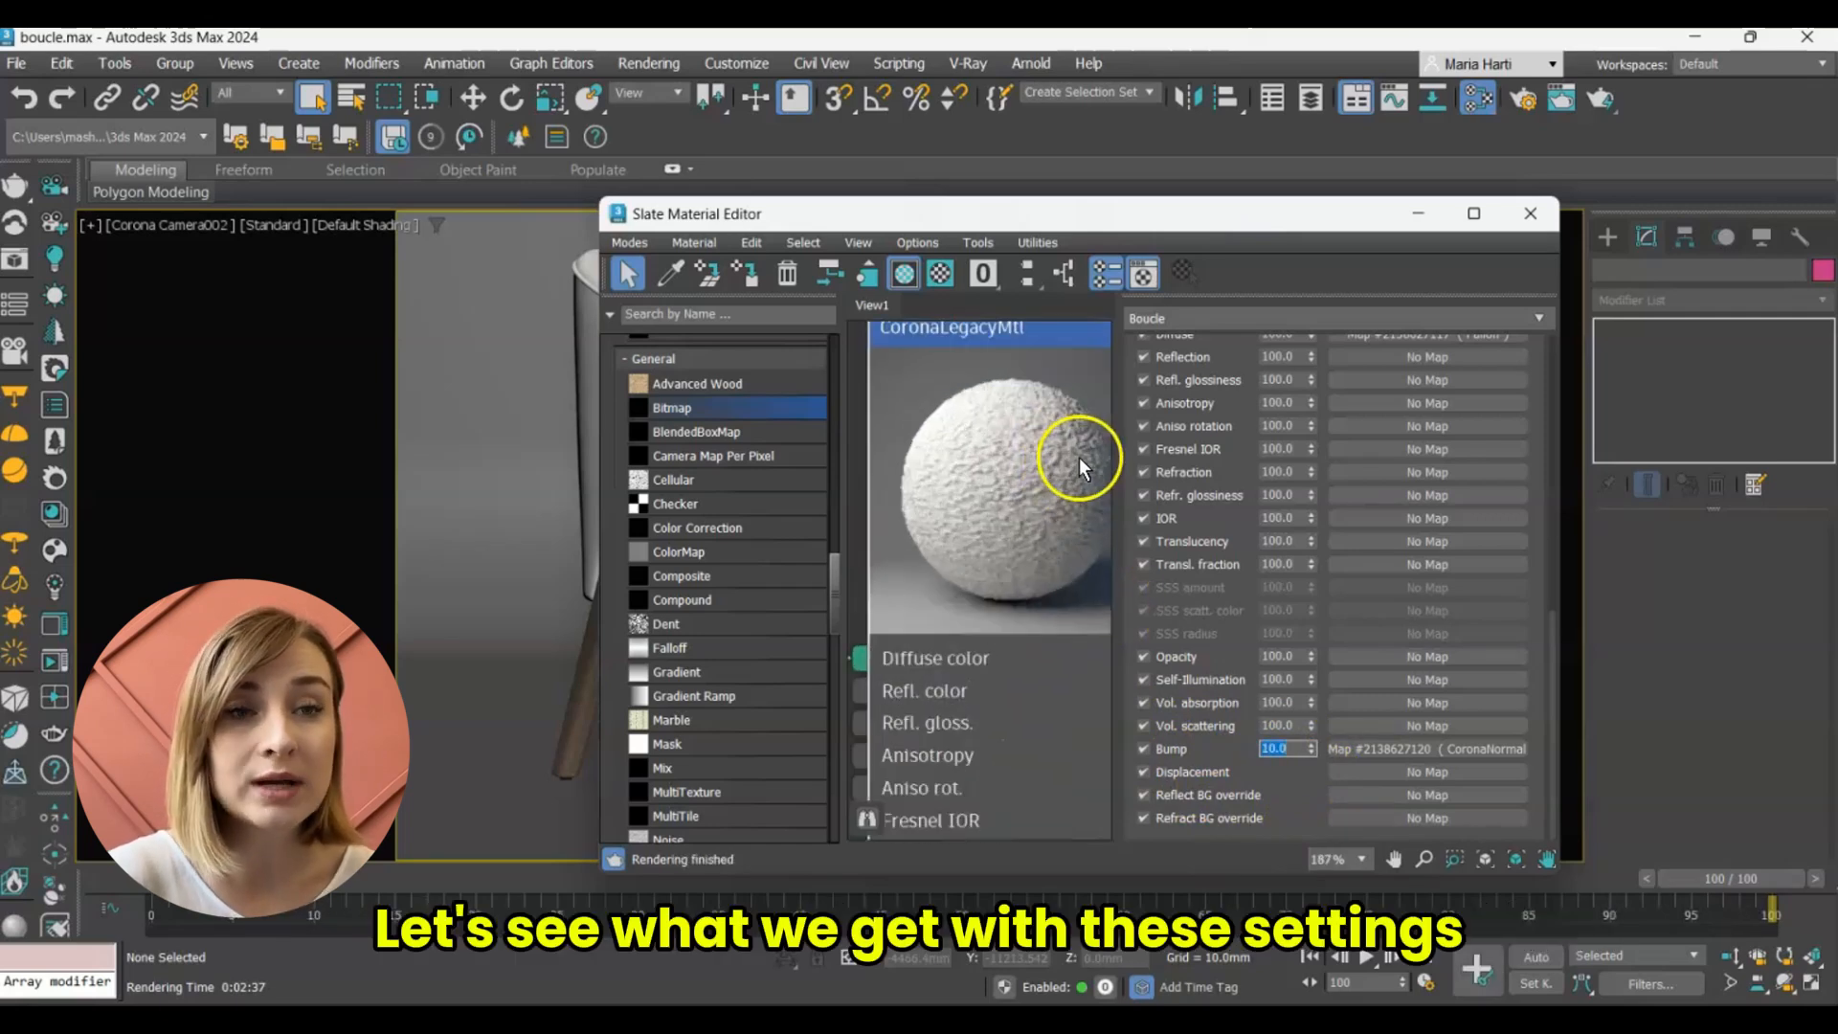
{"action": "scroll", "coordinate": [1078, 457], "scroll_direction": "up", "scroll_amount": 1}
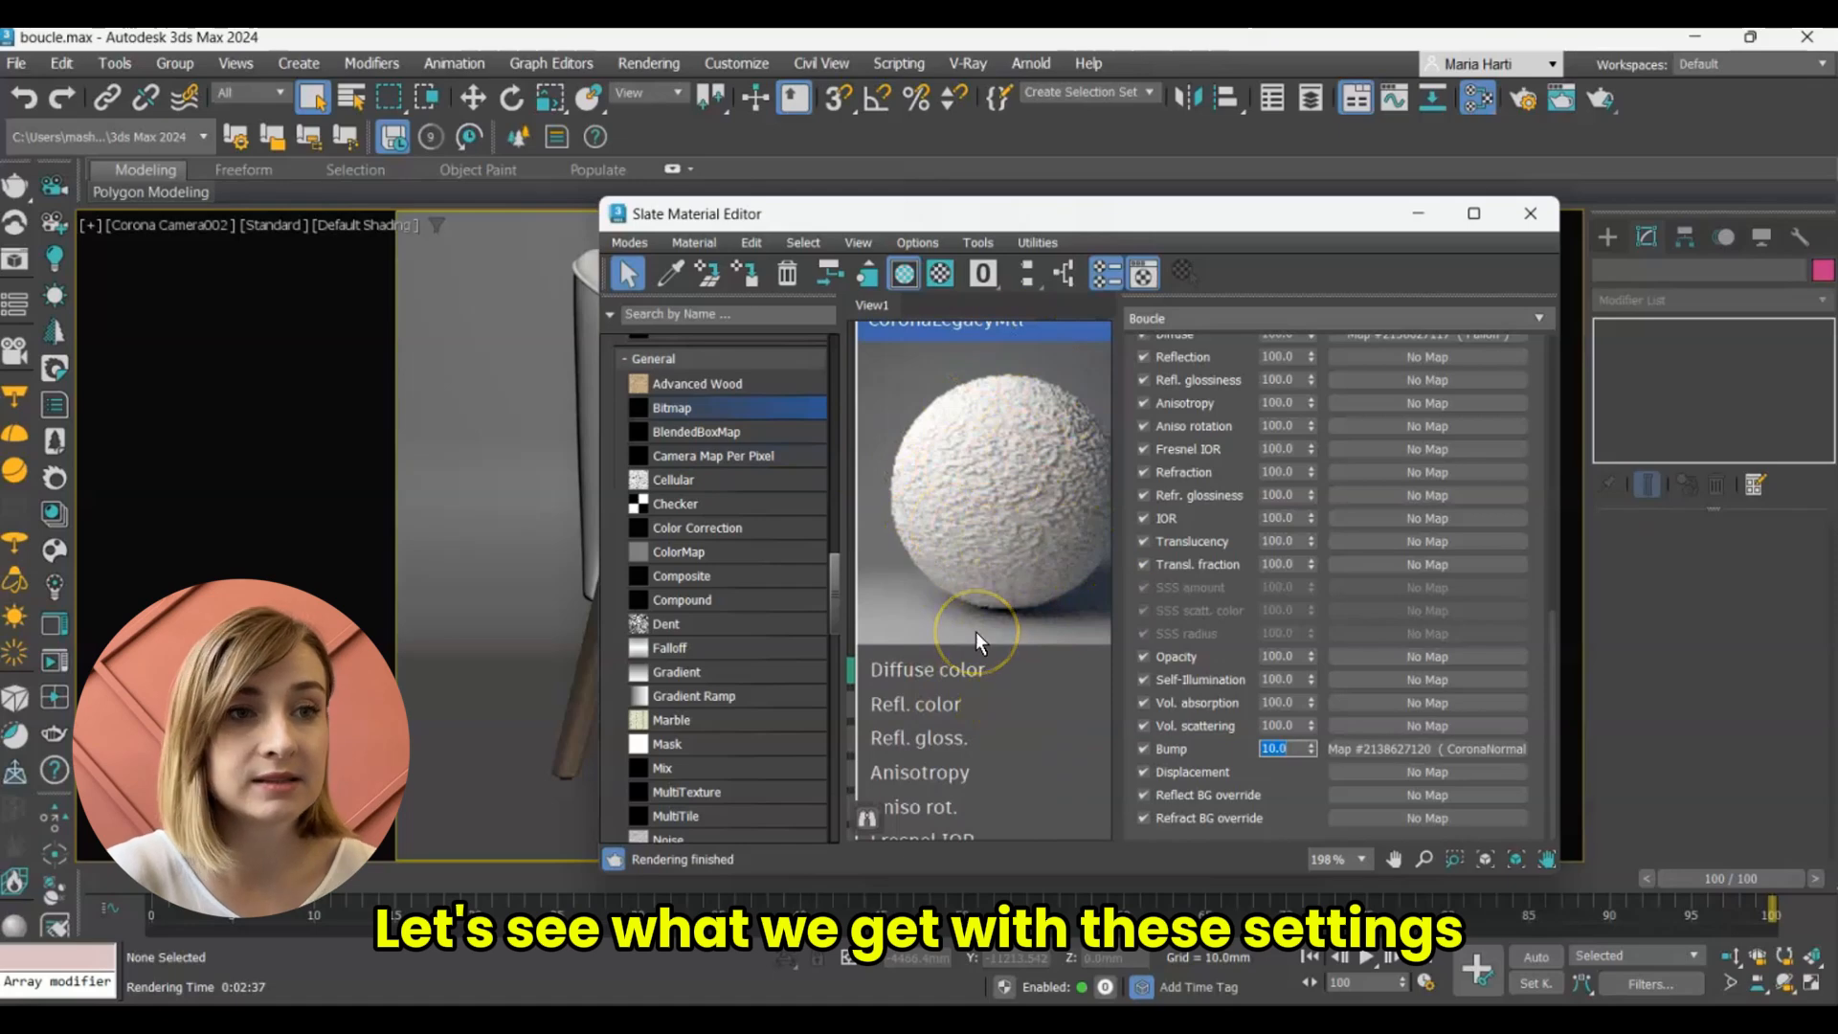
{"action": "scroll", "coordinate": [976, 640], "scroll_direction": "down", "scroll_amount": 4}
Select the chair's four upholstery objects, assign the Boucle material to them and examine the fabric in the interactive render.
{"action": "left_click_drag", "start_coordinate": [1119, 212], "coordinate": [1381, 240]}
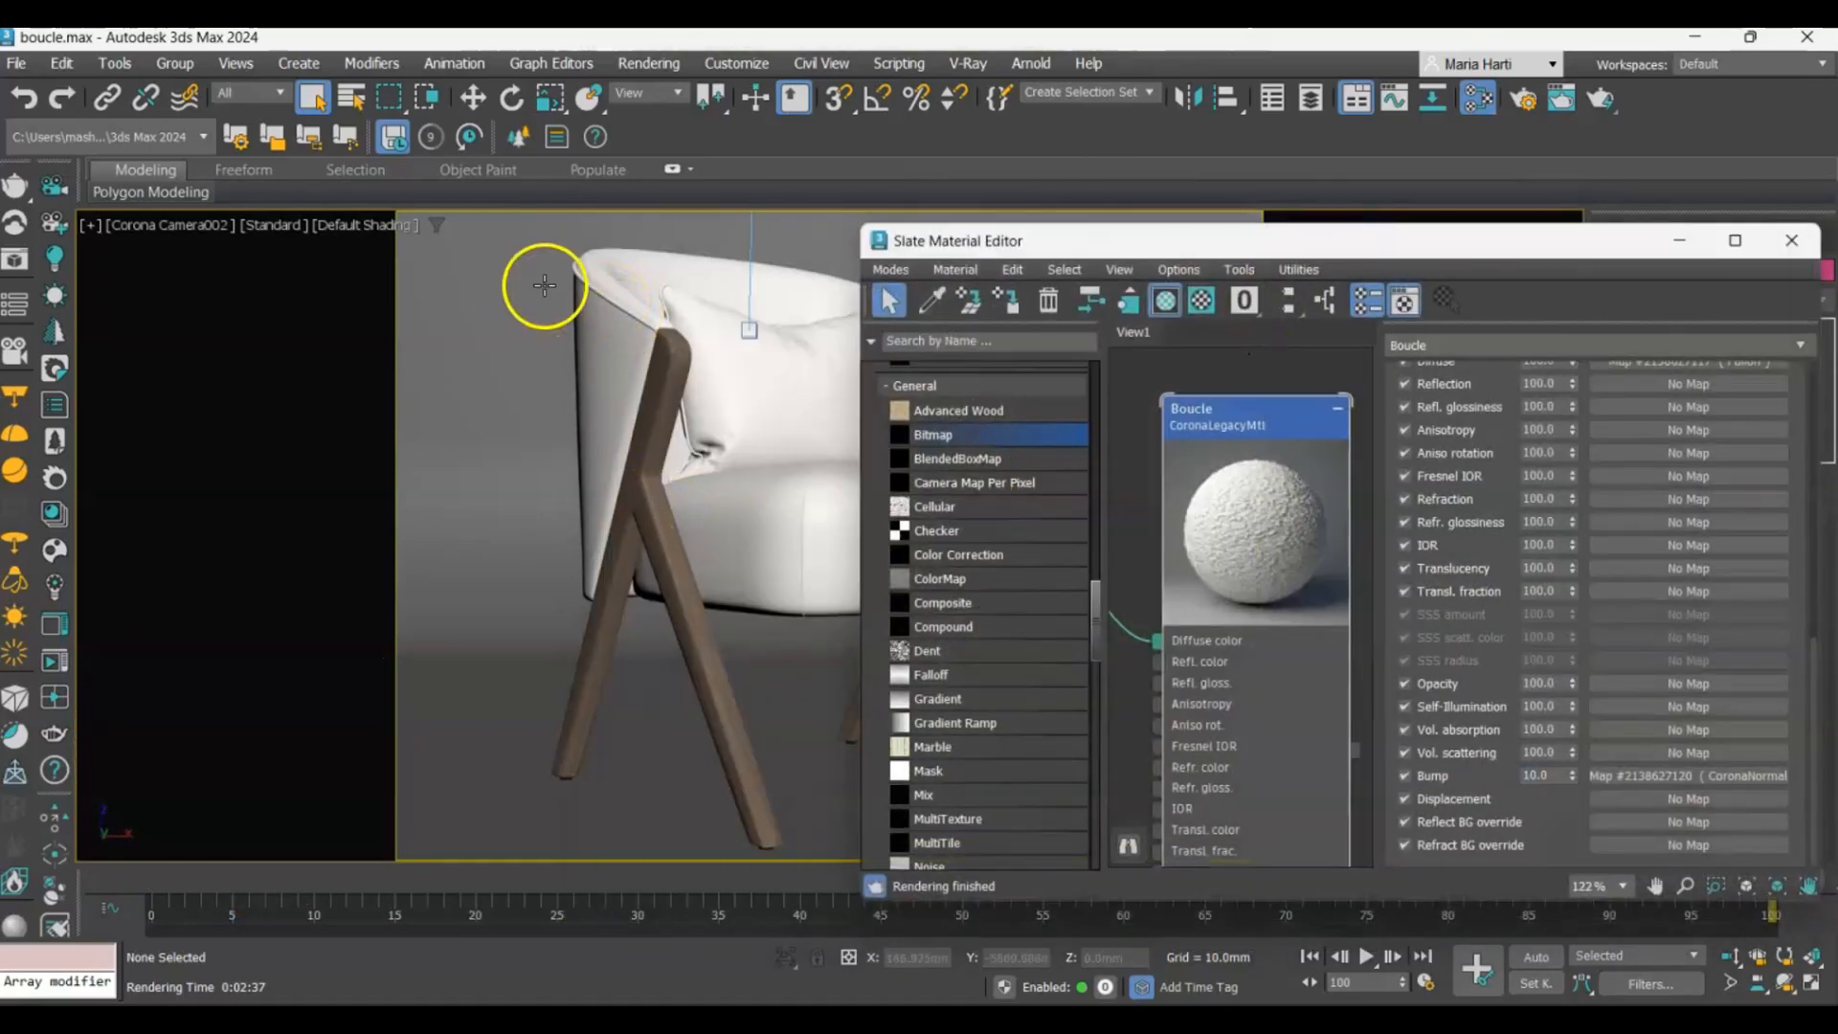
{"action": "key", "text": "F3"}
{"action": "left_click_drag", "start_coordinate": [525, 257], "coordinate": [703, 276]}
{"action": "key", "text": "F3"}
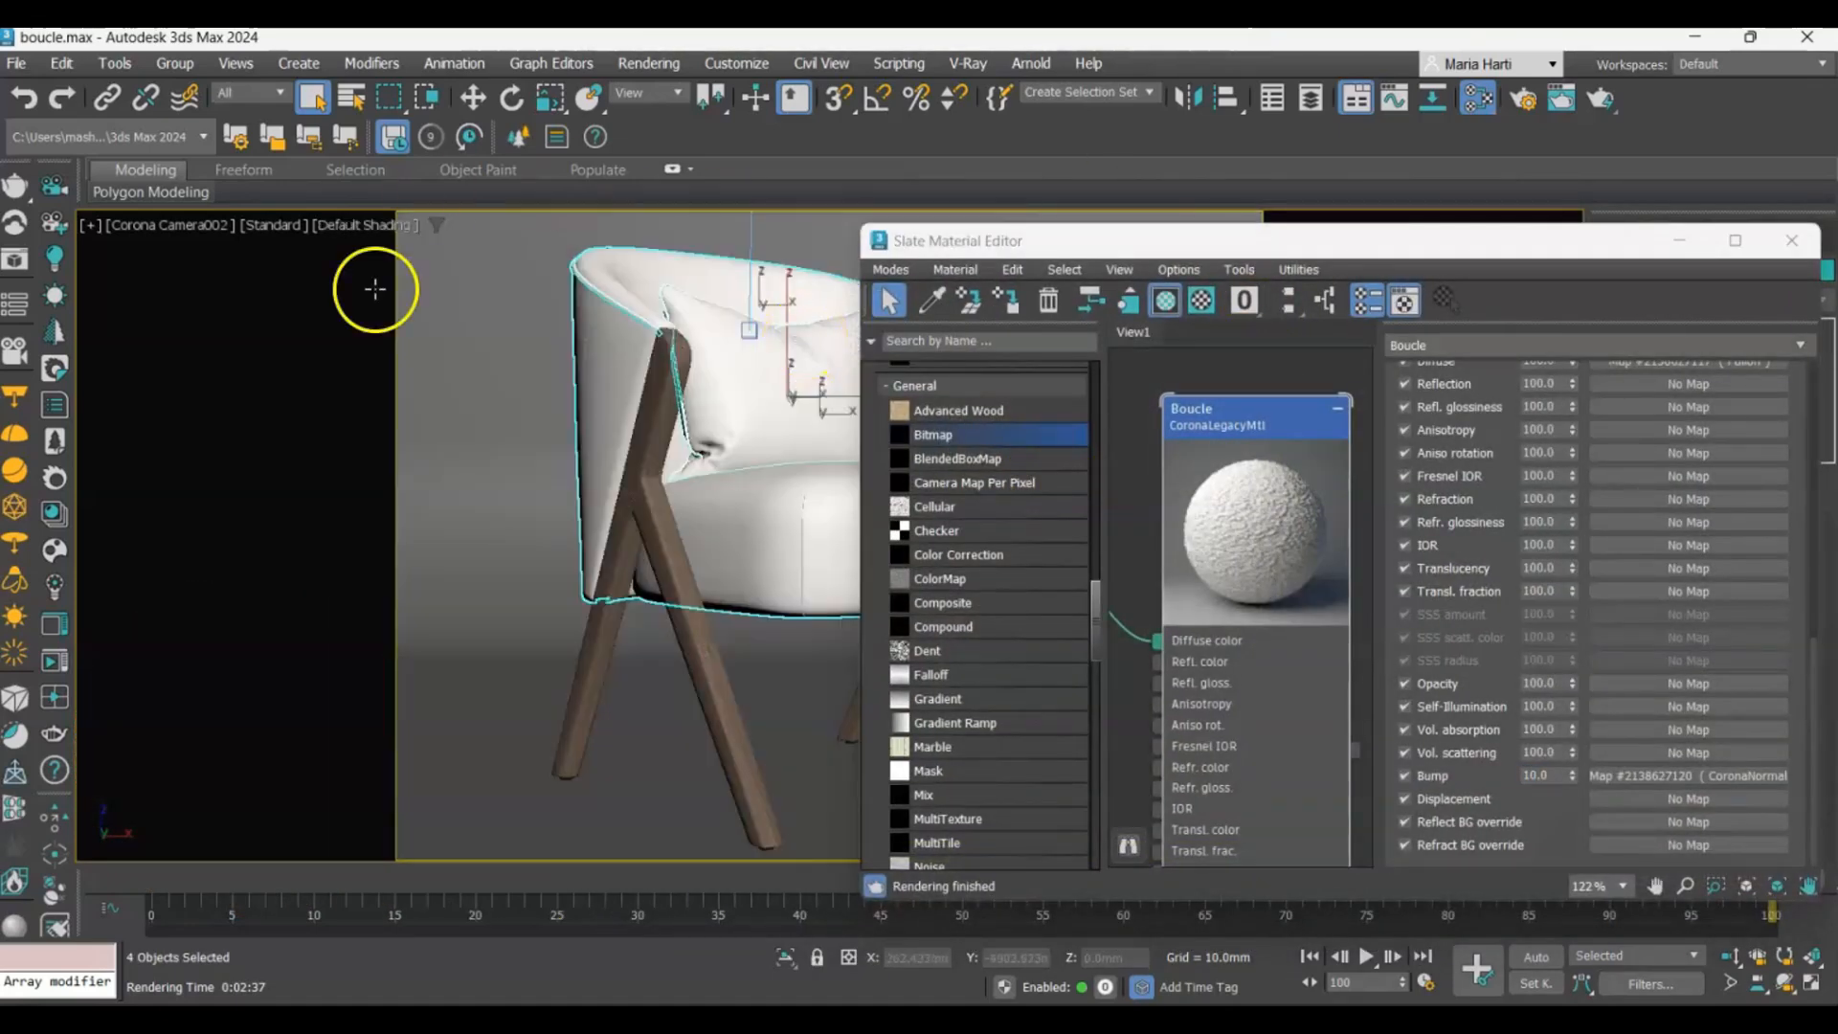
{"action": "left_click", "coordinate": [1002, 303]}
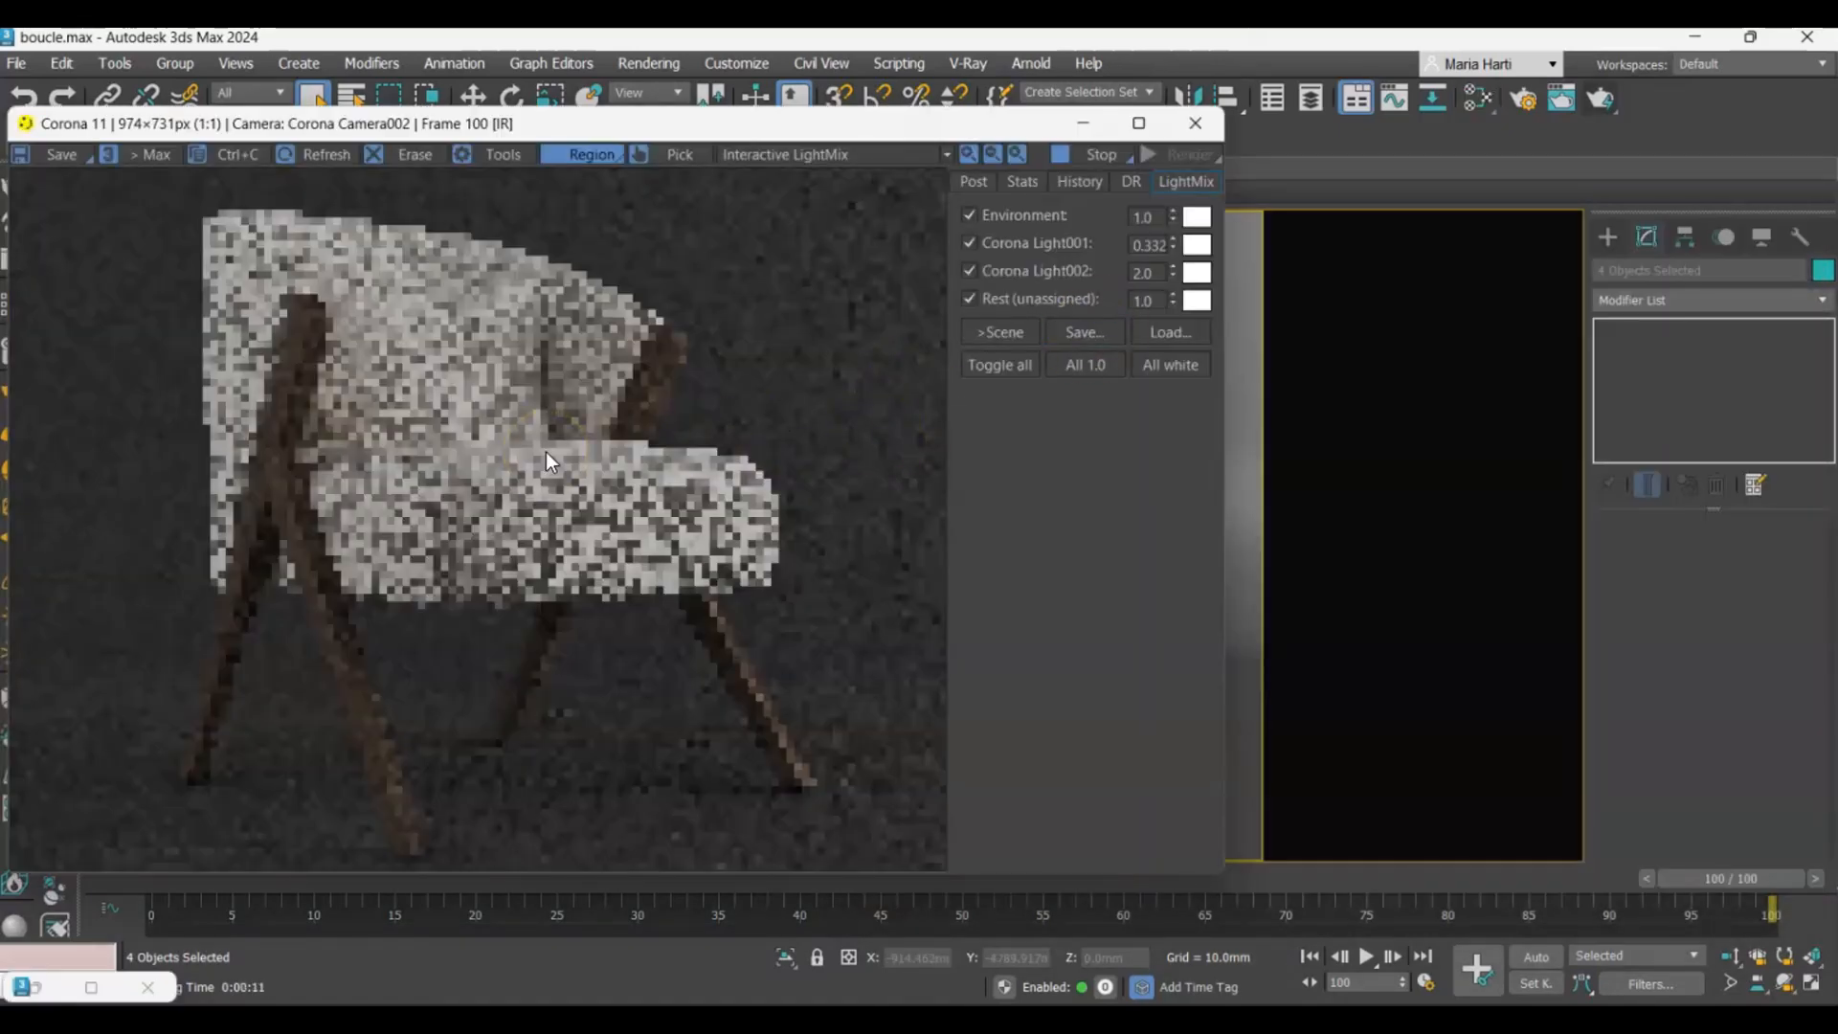
{"action": "left_click", "coordinate": [439, 322]}
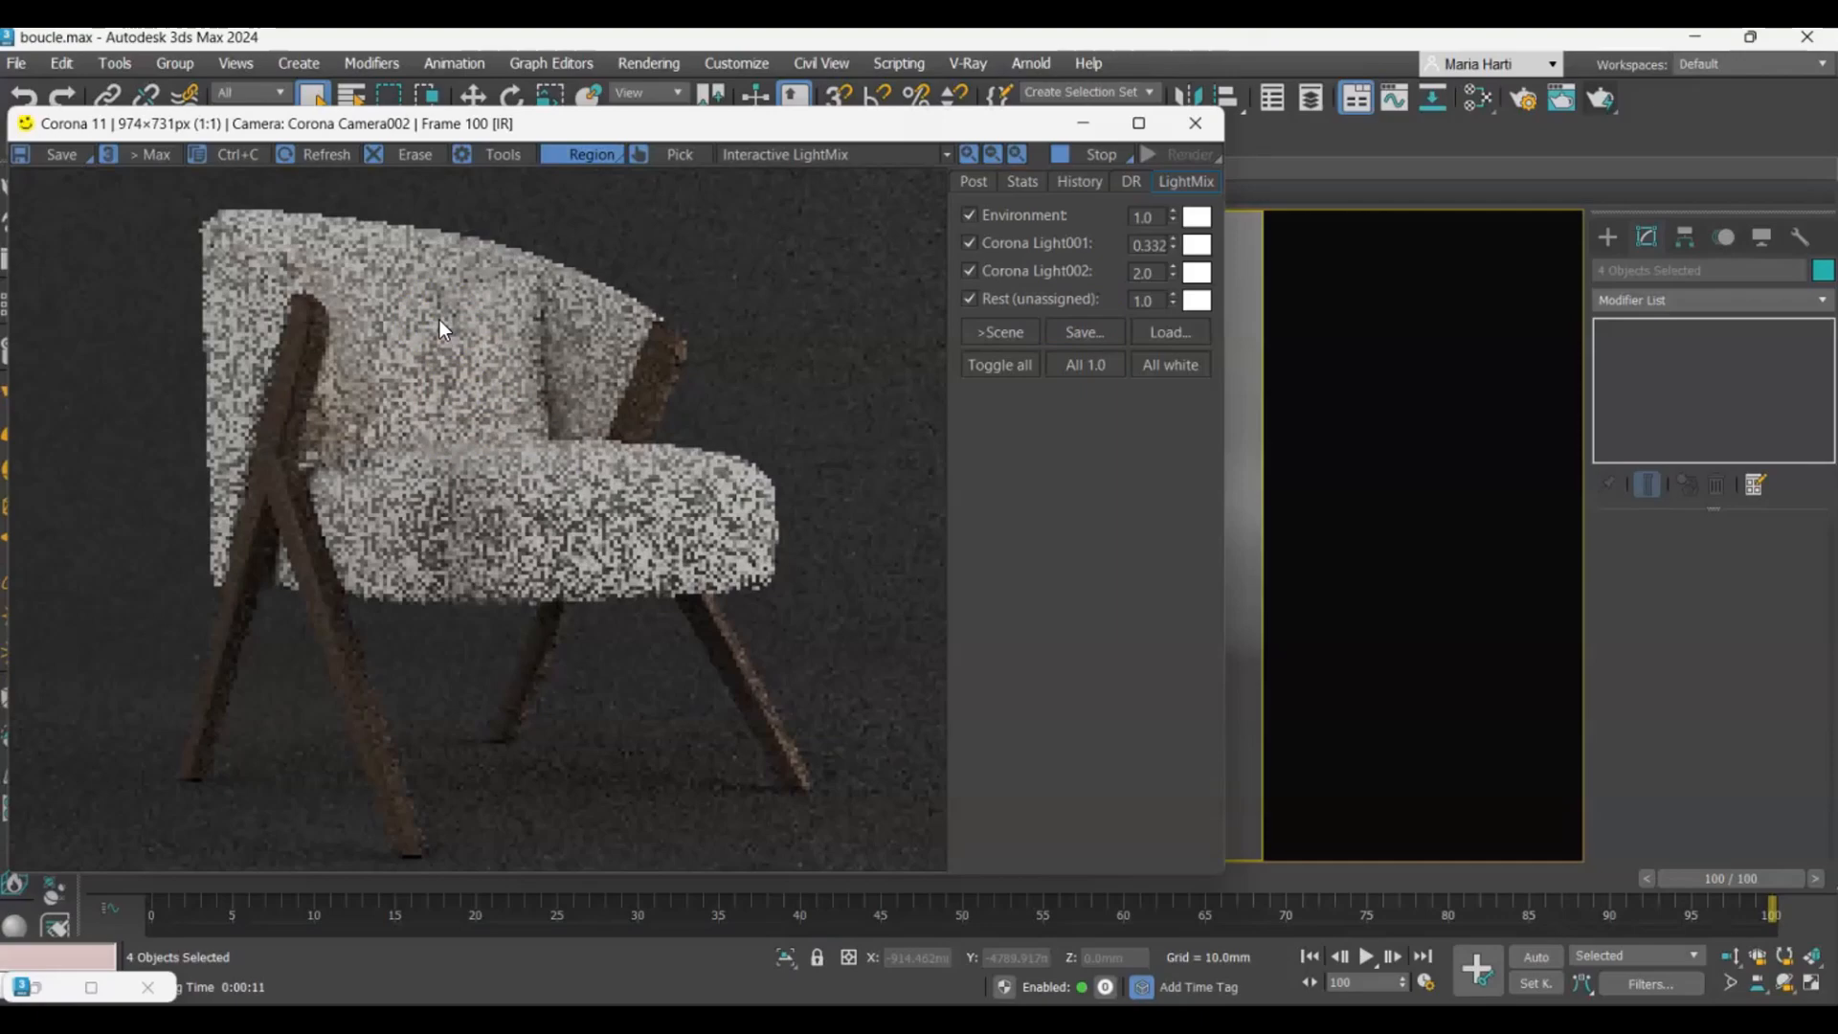
{"action": "left_click", "coordinate": [1062, 572]}
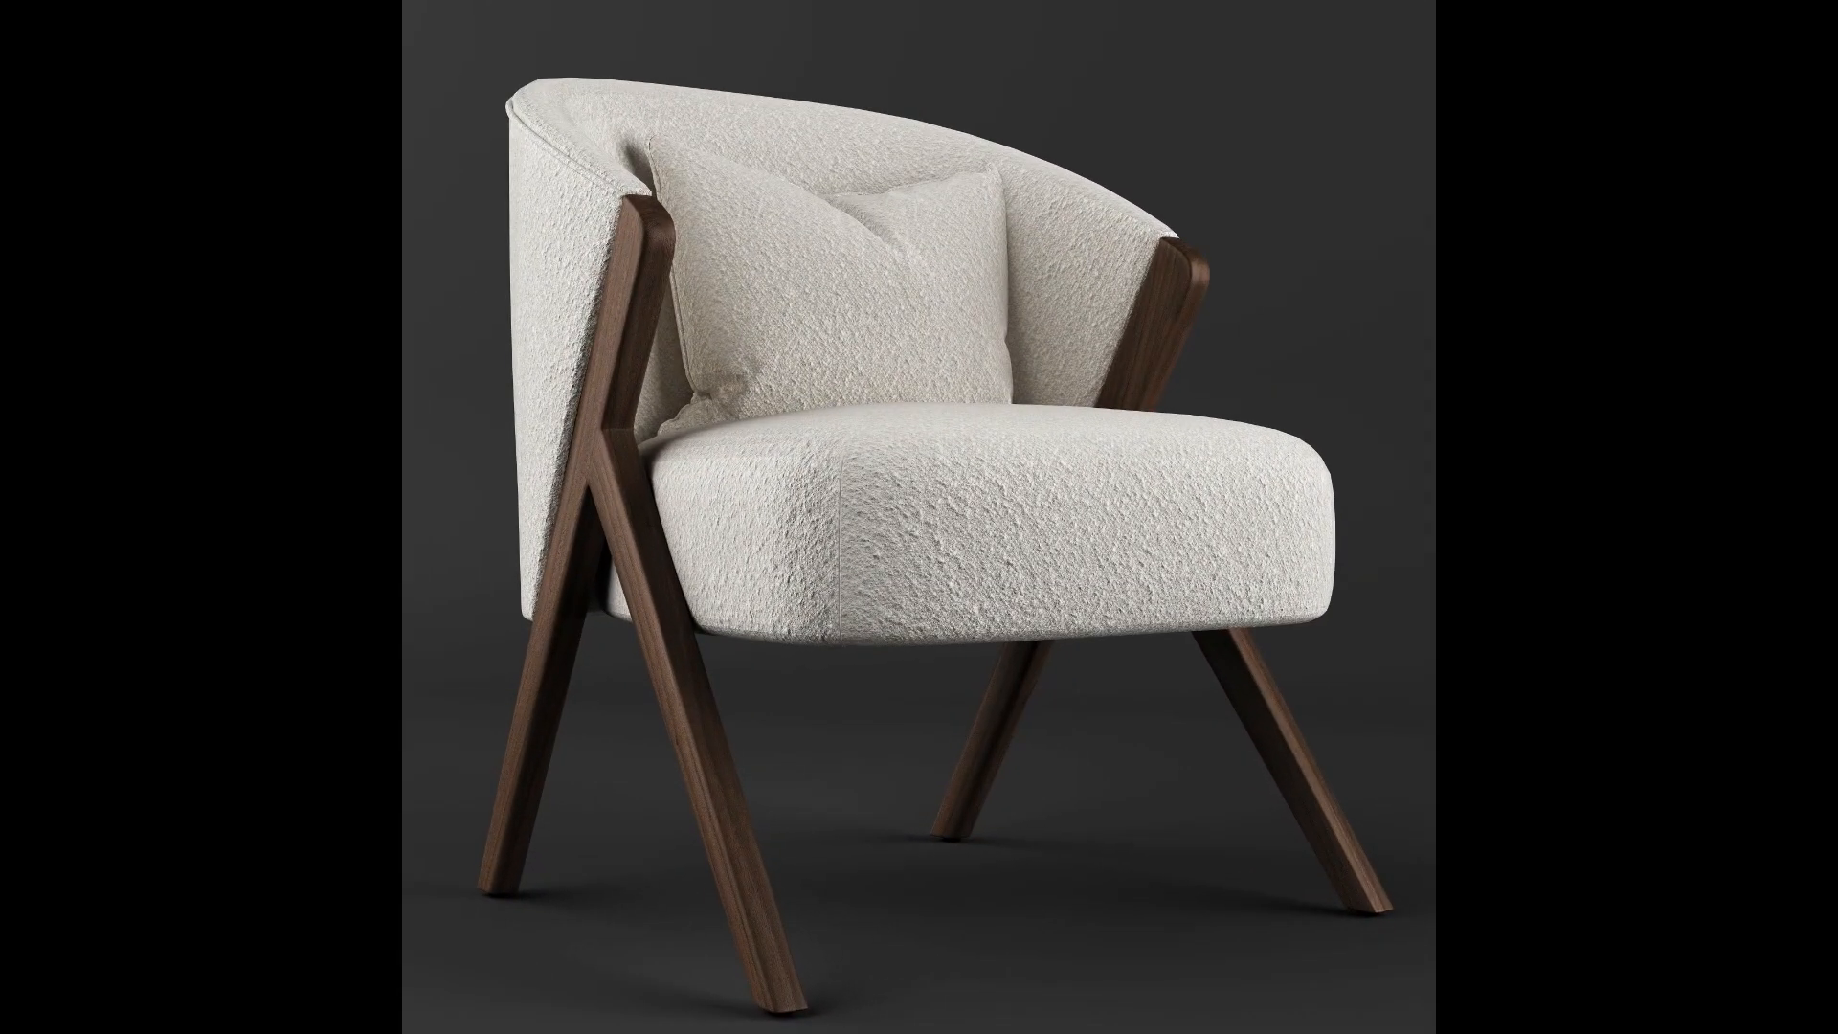